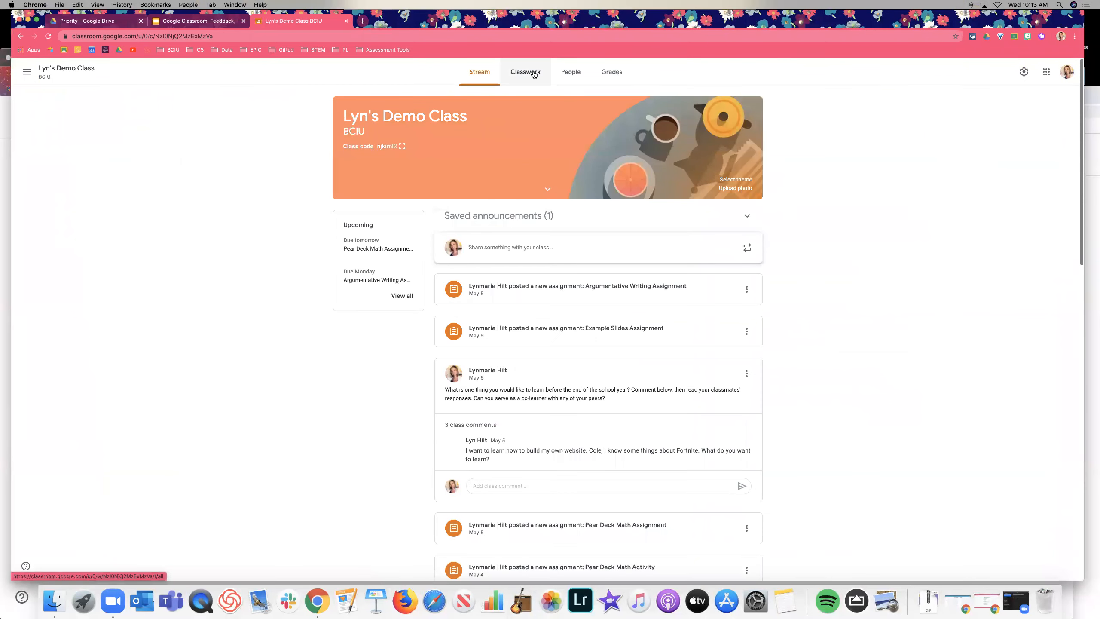
- Open the student work page of the Reading Response Writing assignment under the Reading topic in the class's classwork
left_click(534, 73)
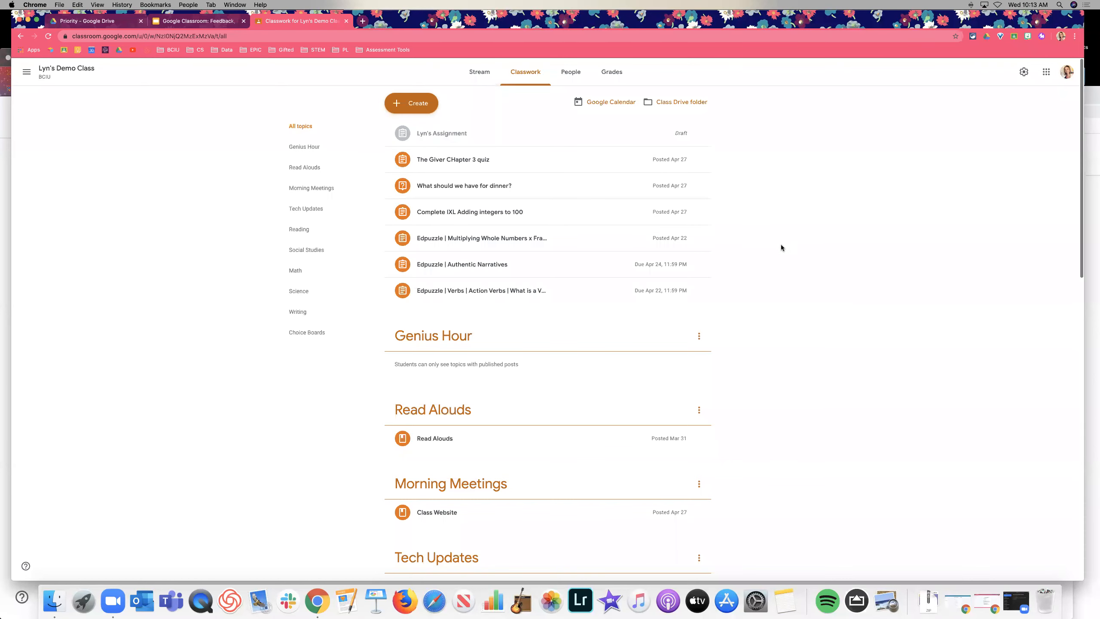
scroll(779, 245, "down", 5)
scroll(777, 246, "down", 7)
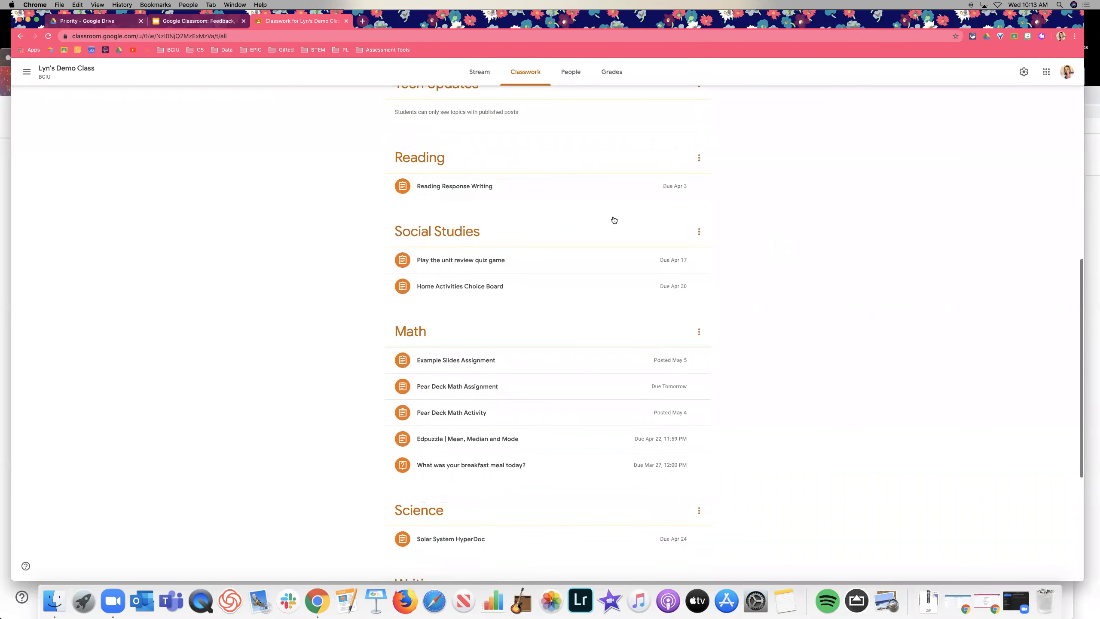
left_click(480, 184)
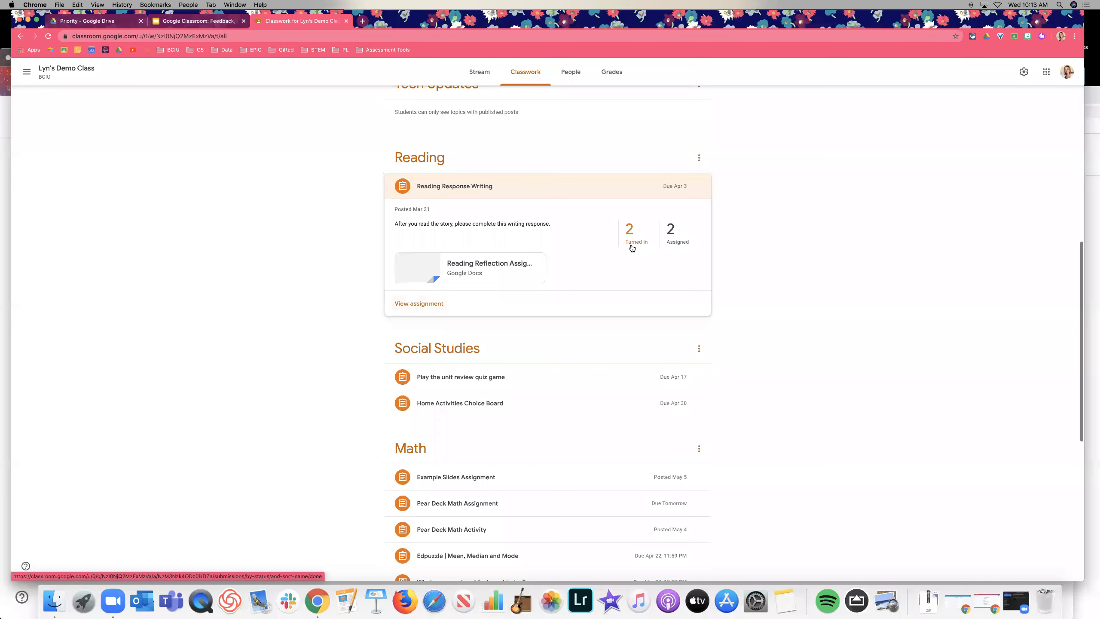
left_click(430, 304)
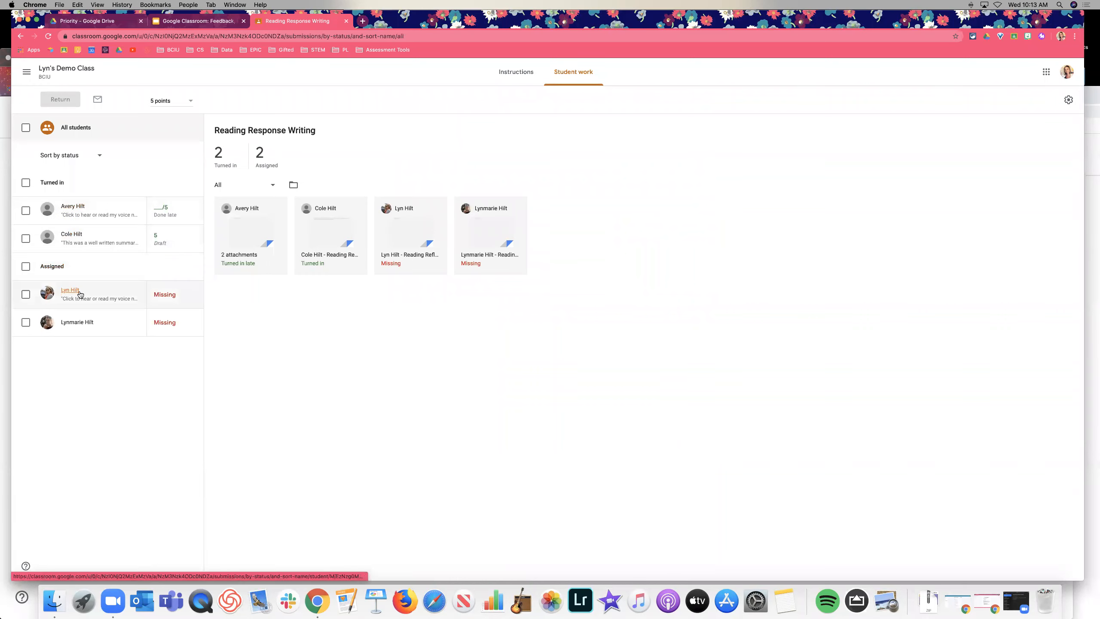
- Look through individual students' submissions, including the private comment box, and return to the overview of all students
left_click(71, 323)
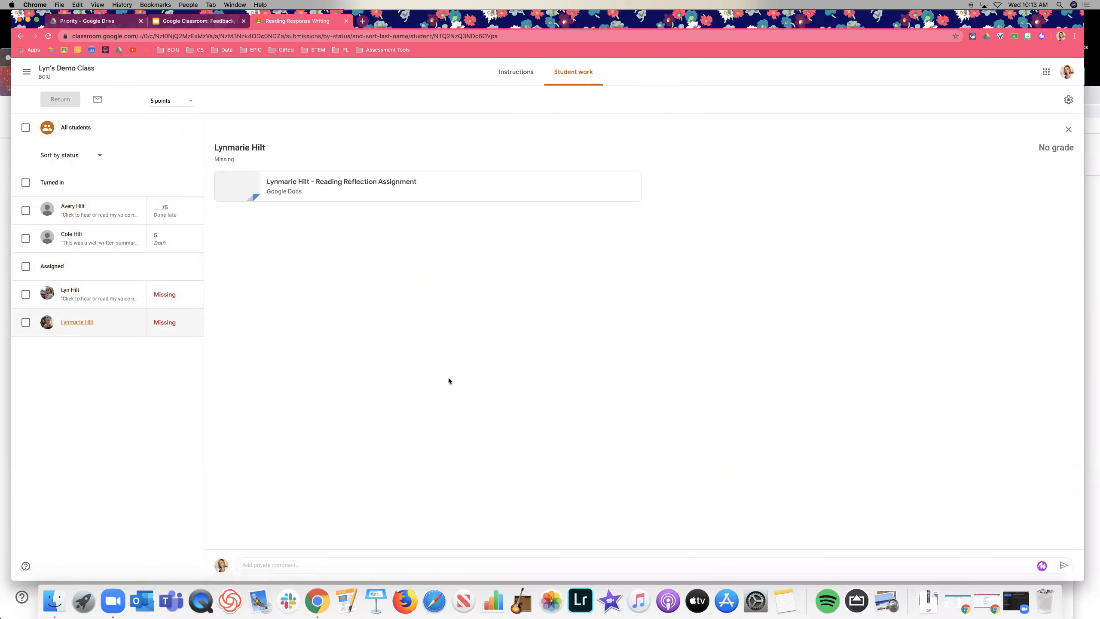
left_click(352, 564)
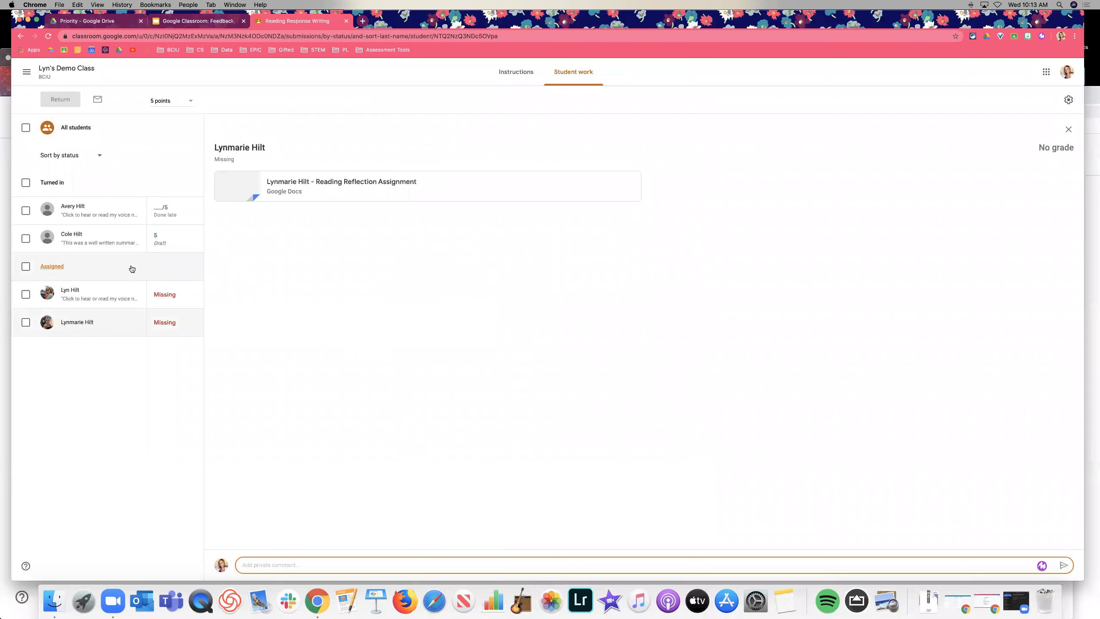
left_click(65, 238)
left_click(72, 207)
left_click(73, 127)
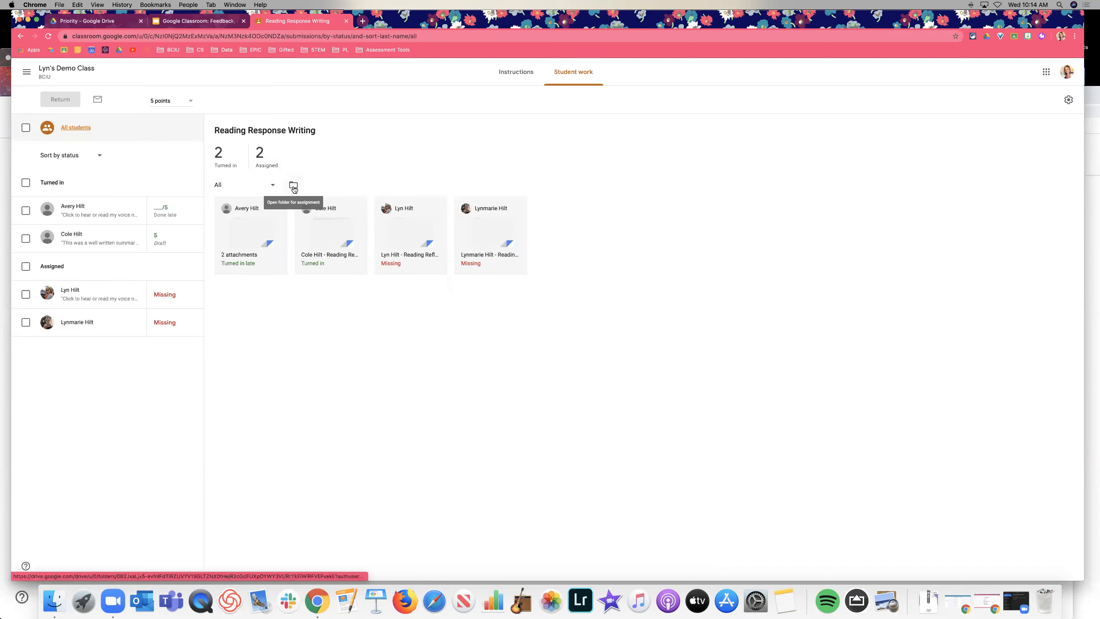
- Browse the Reading Response Writing assignment's Drive folder and its parent class folder, switching the files to grid layout
left_click(293, 186)
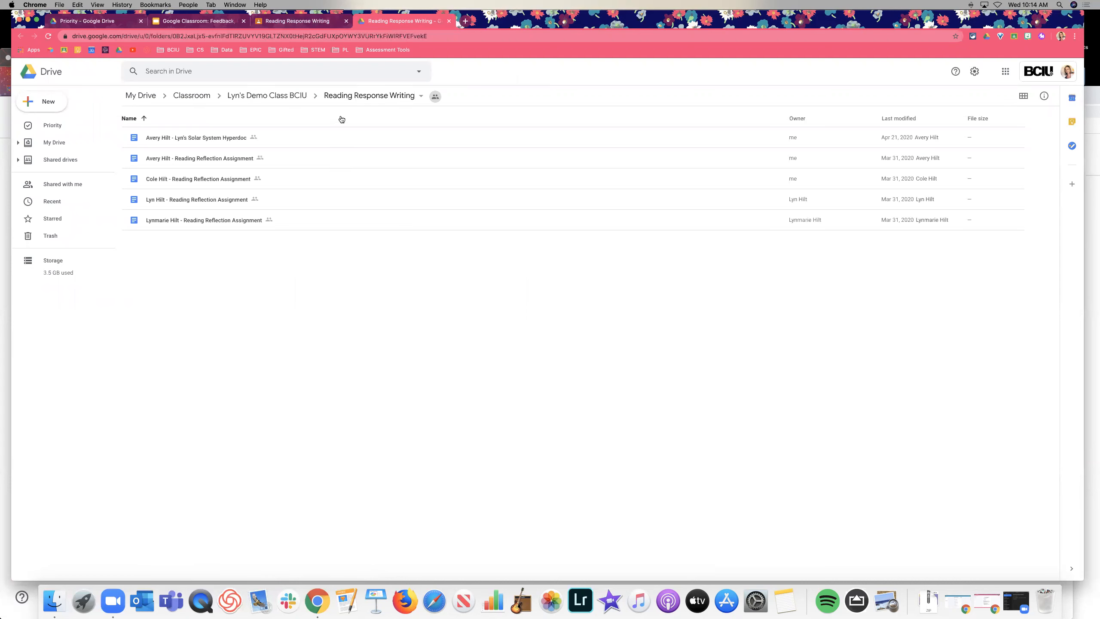
left_click(299, 99)
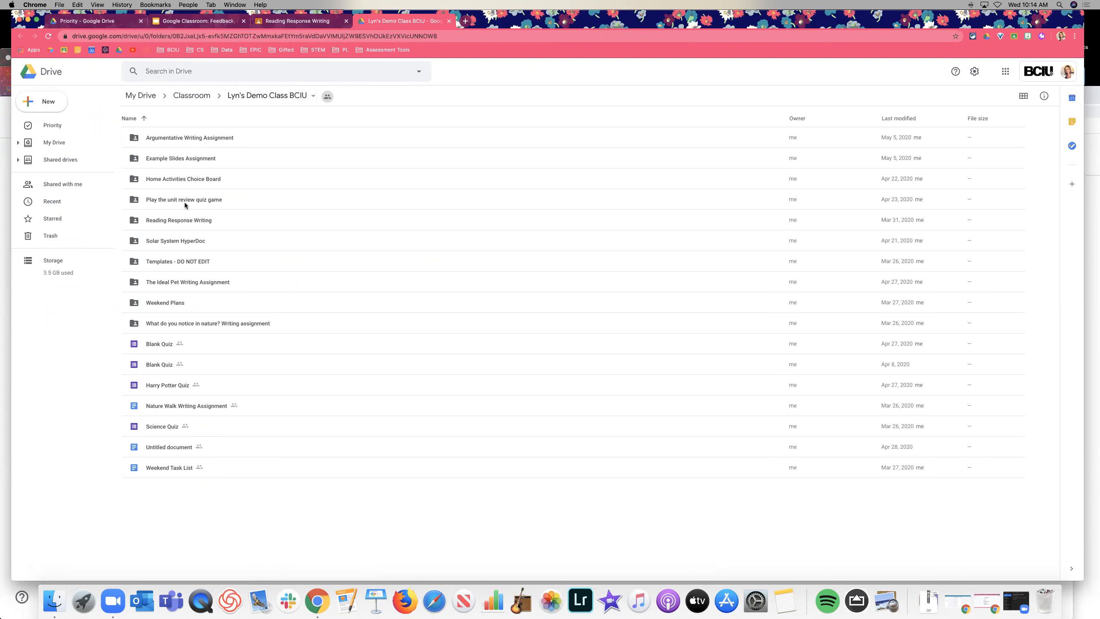
double_click(180, 219)
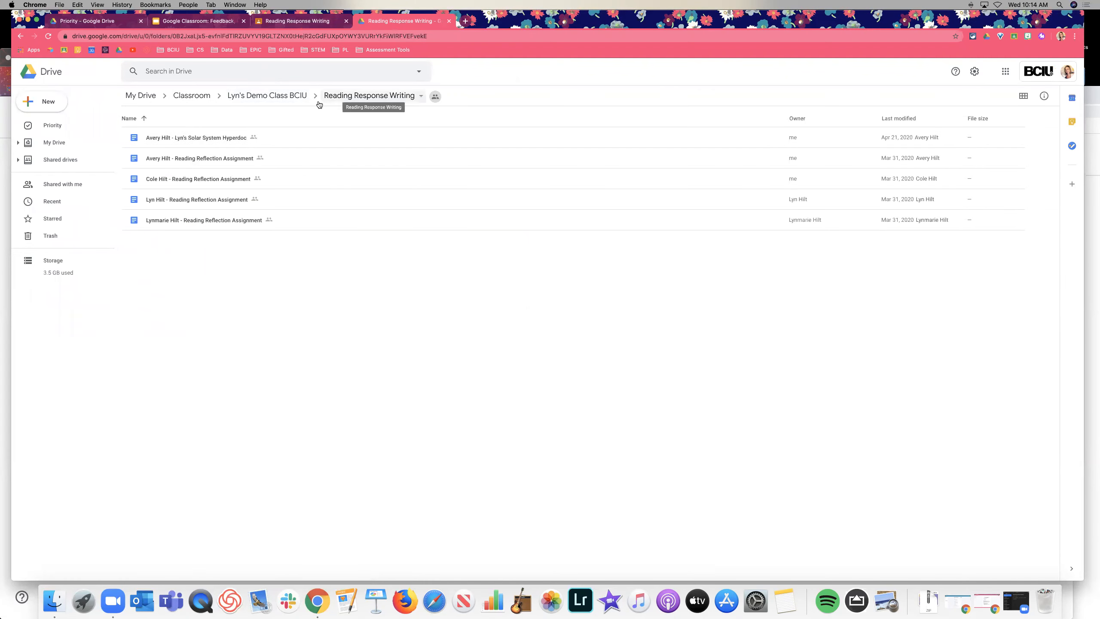
left_click(1024, 96)
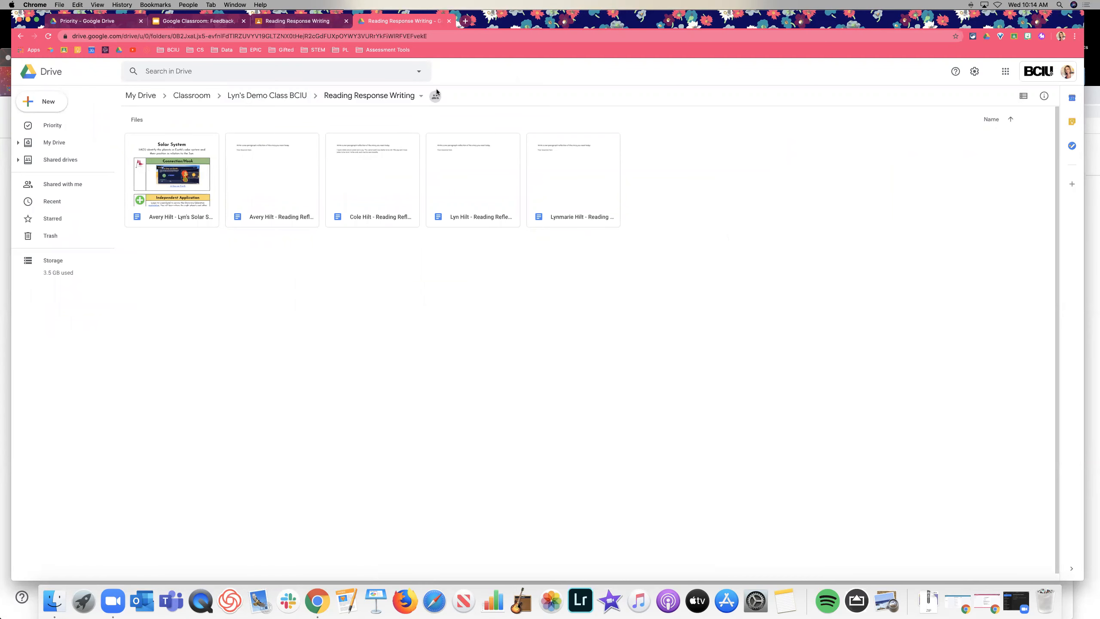
left_click(275, 97)
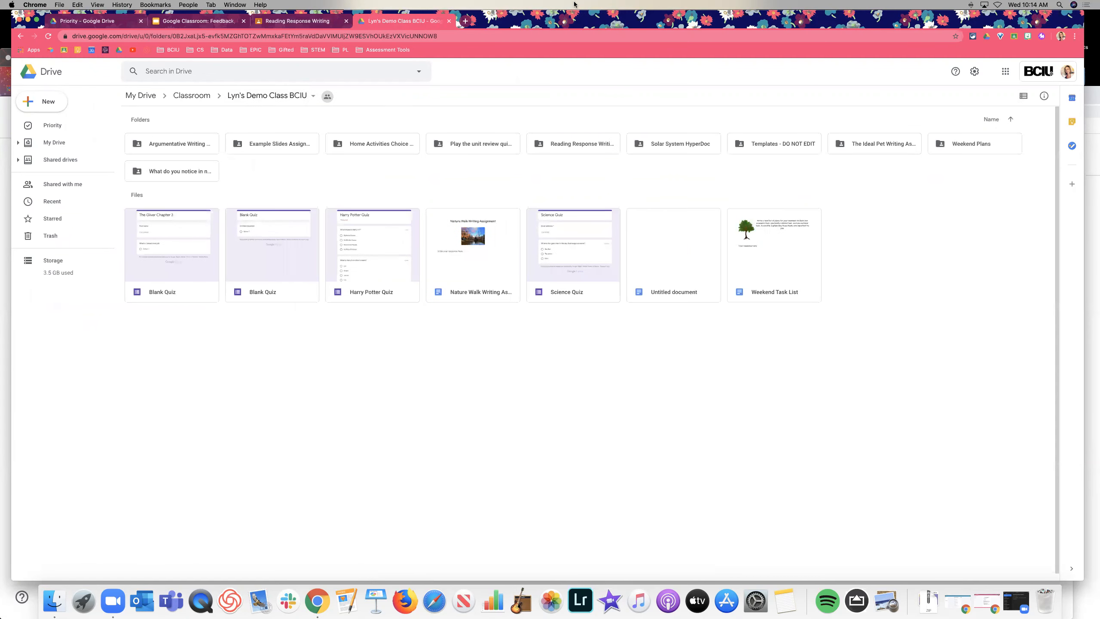
- Return to the Reading Response Writing student work in Classroom and open the last student's Reading Reflection Assignment for grading
left_click_drag(420, 31, 427, 51)
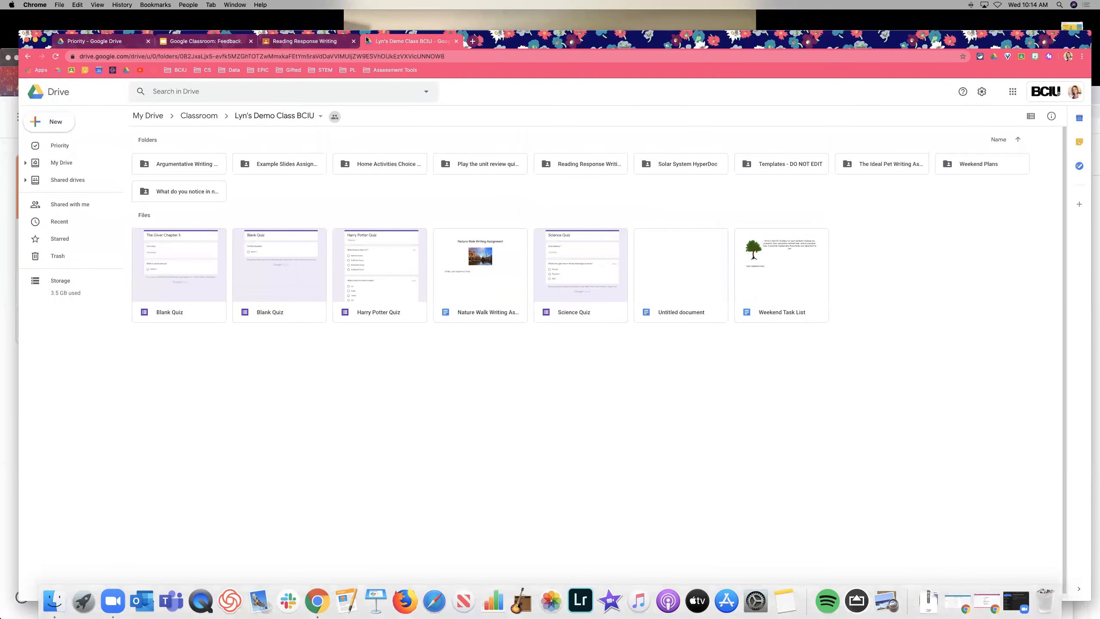
left_click(305, 41)
left_click_drag(824, 35, 829, 14)
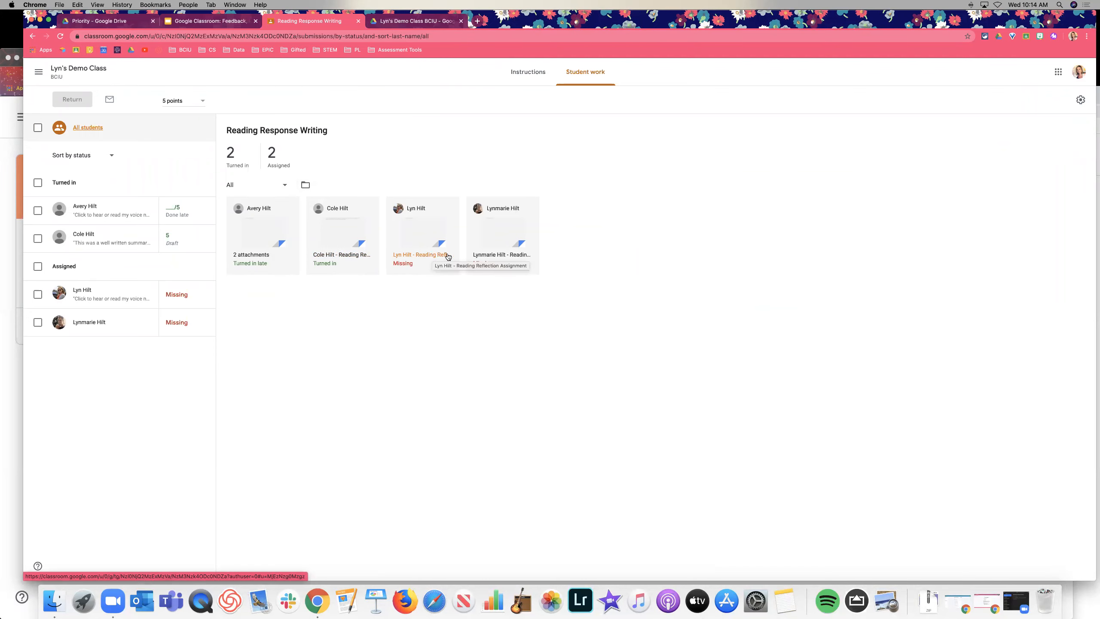
left_click(484, 256)
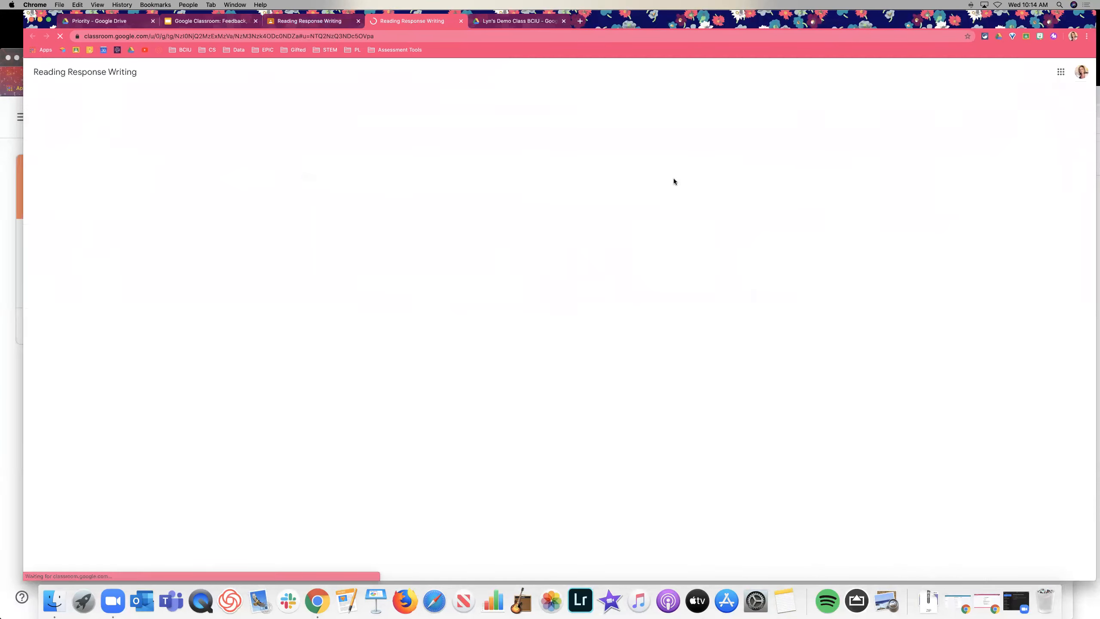
left_click_drag(845, 22, 822, 22)
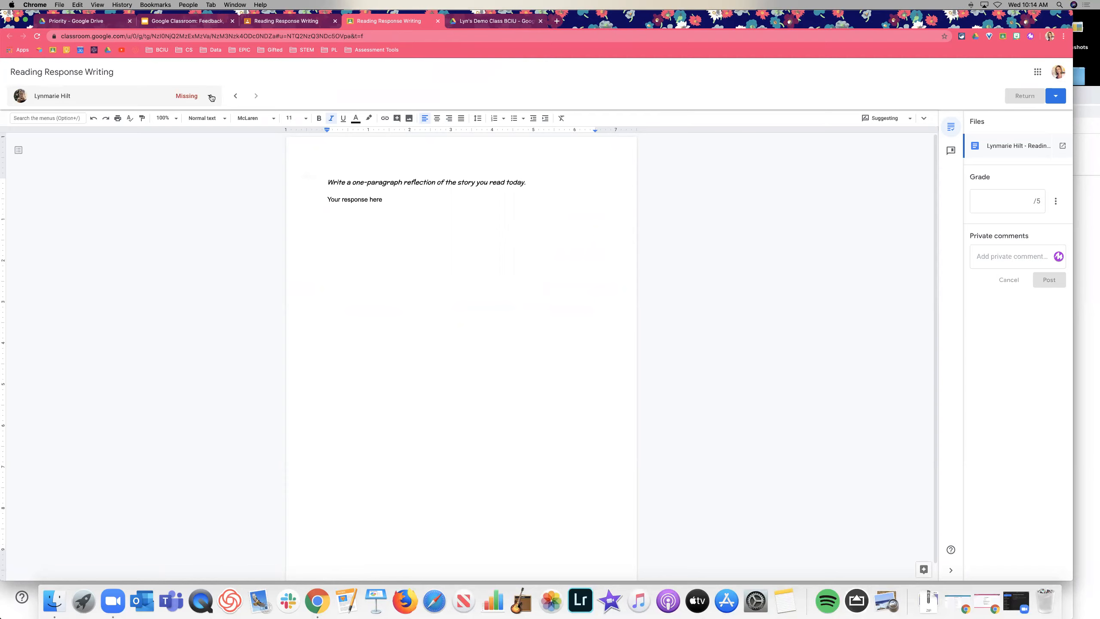
- Sort the grading view's student list by status in ascending order, with turned-in work first, and close the list
left_click(210, 96)
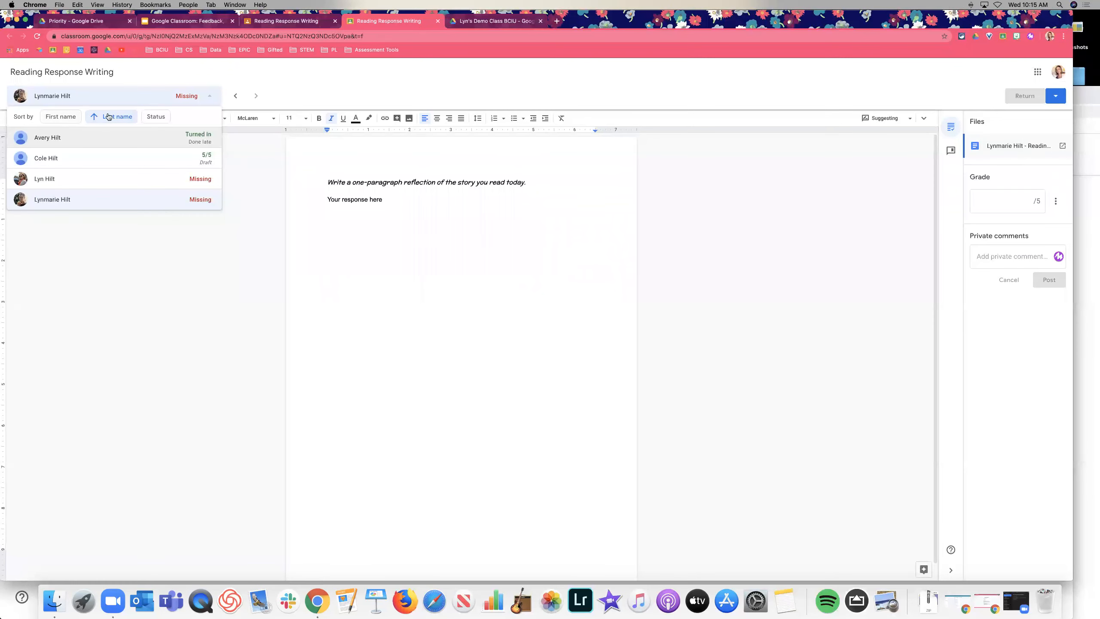
left_click(157, 117)
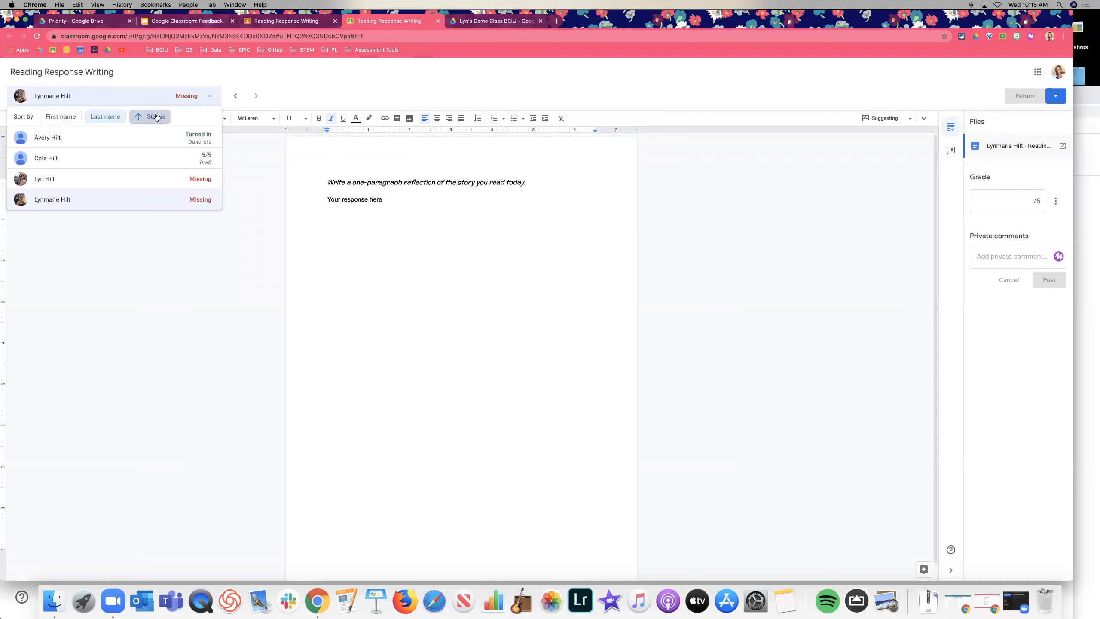
left_click(157, 117)
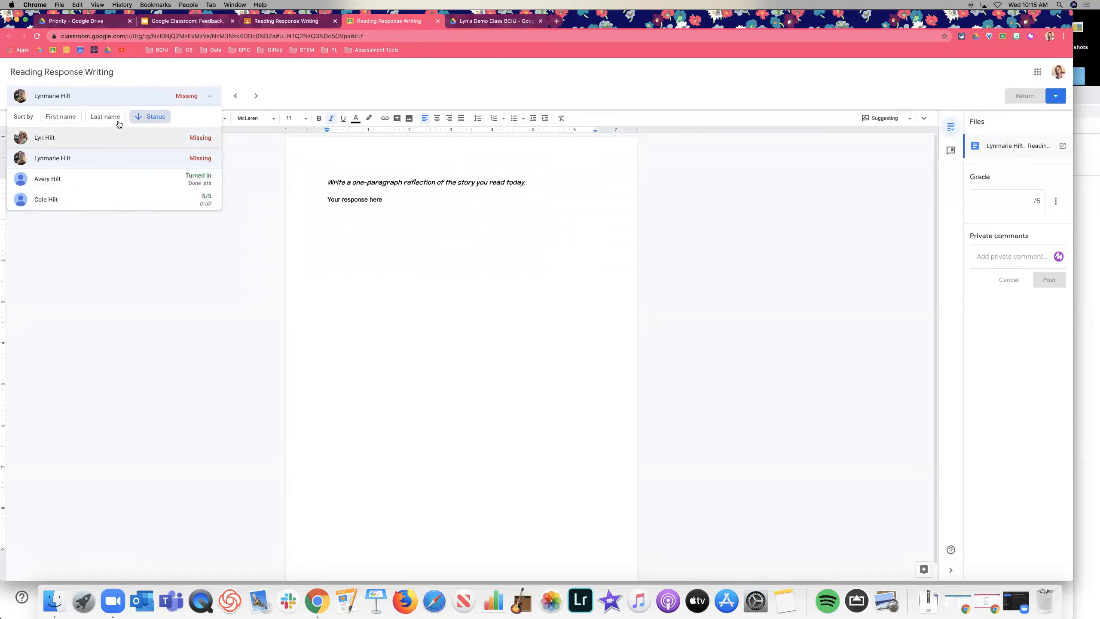
left_click(147, 116)
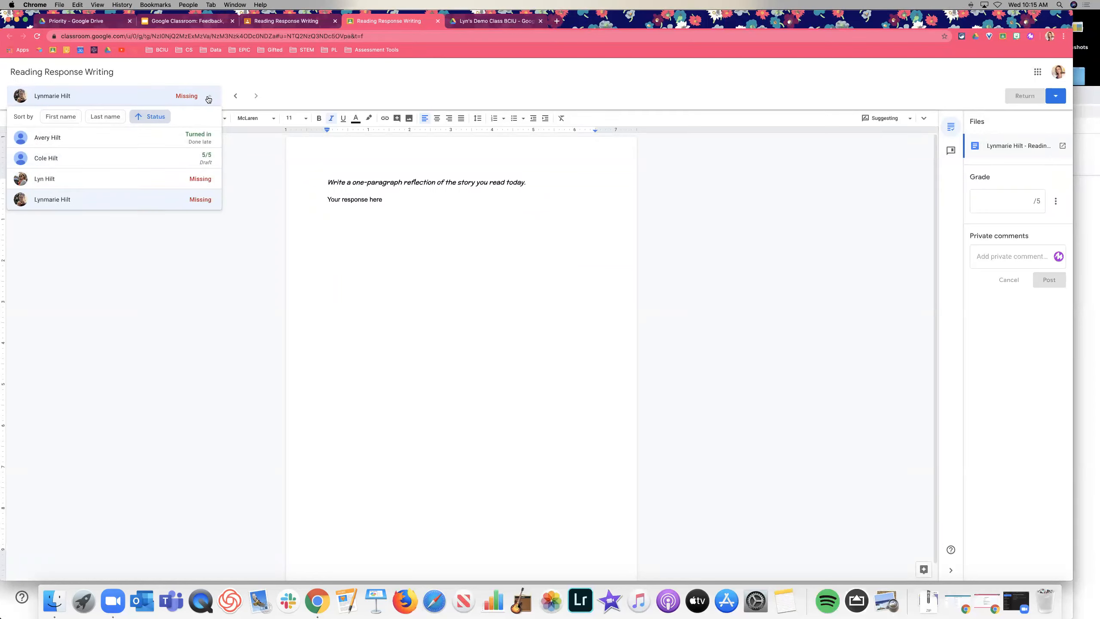
left_click(208, 98)
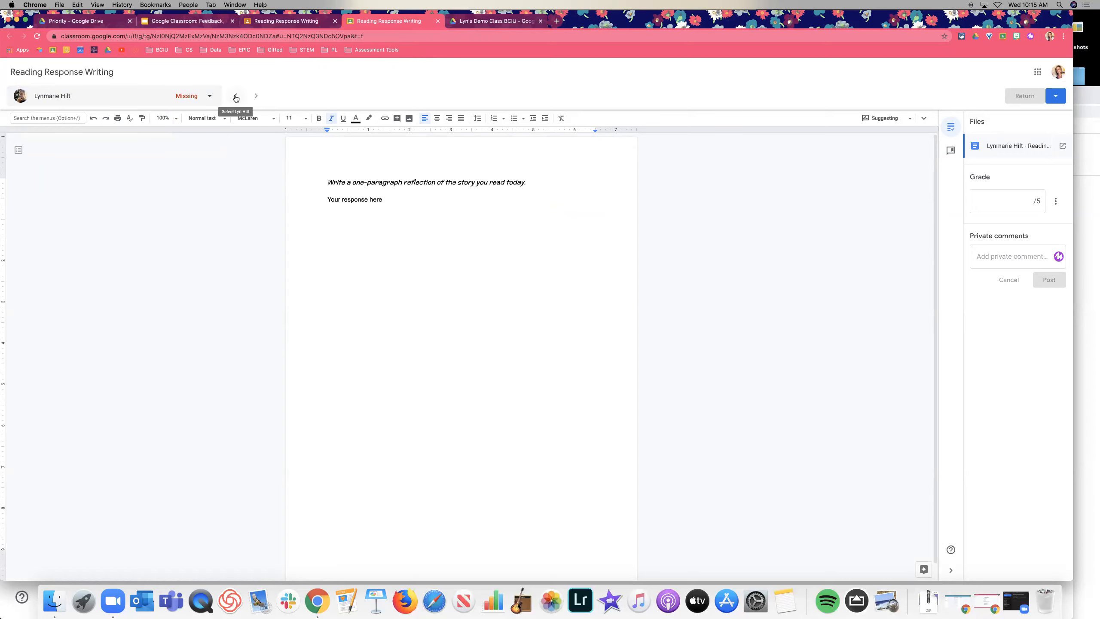
- Step back through each student's submission to the first one, and forward again to the last student's document
left_click(235, 96)
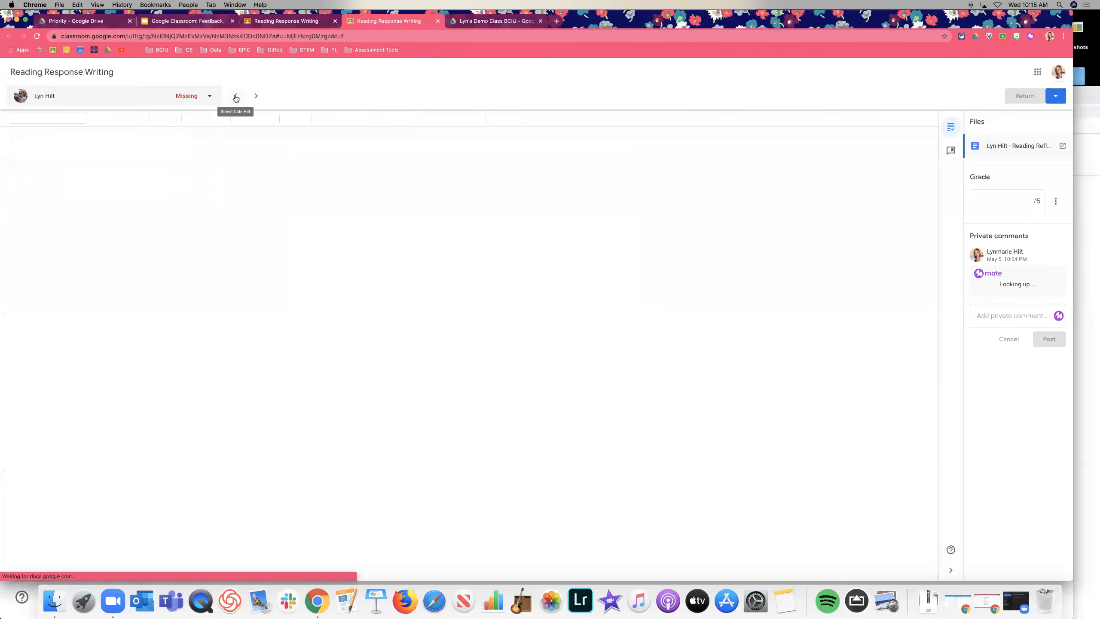
left_click(235, 96)
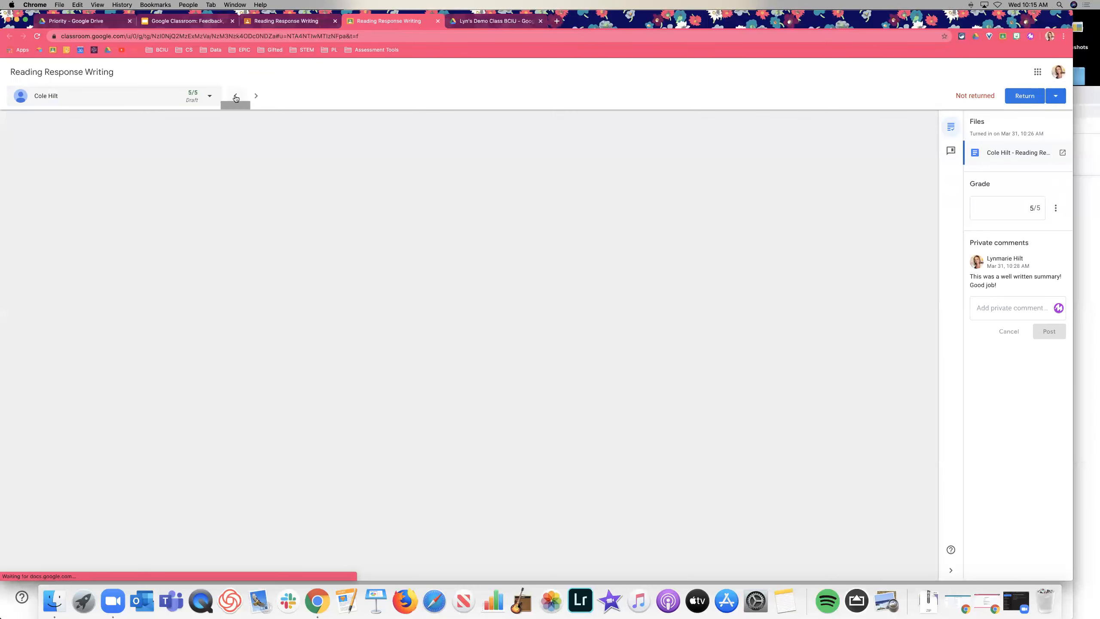
left_click(235, 96)
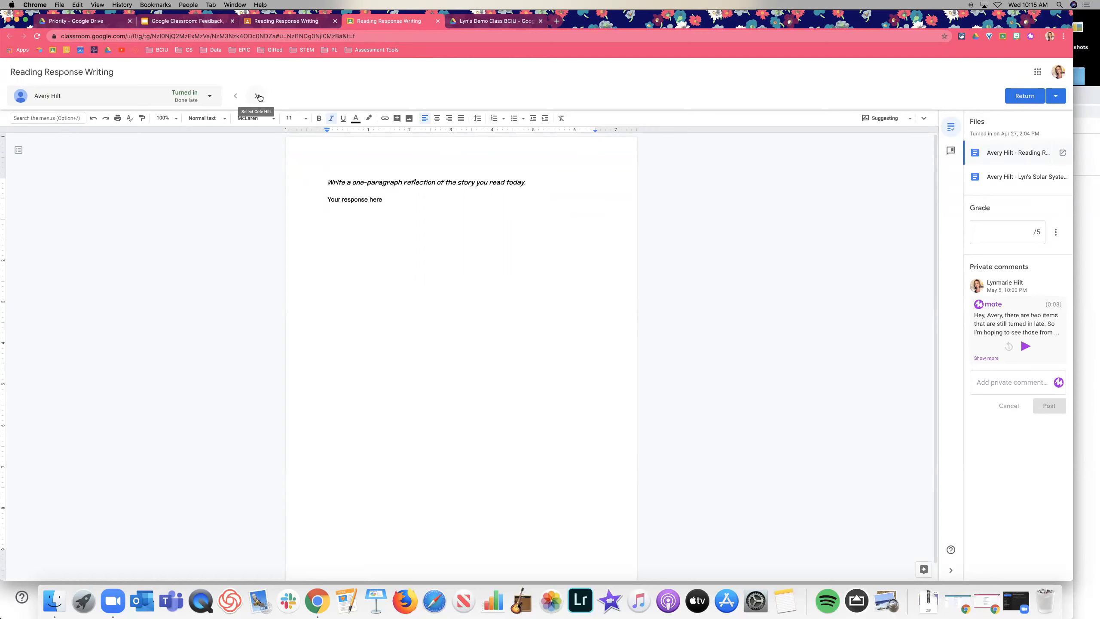
left_click(258, 96)
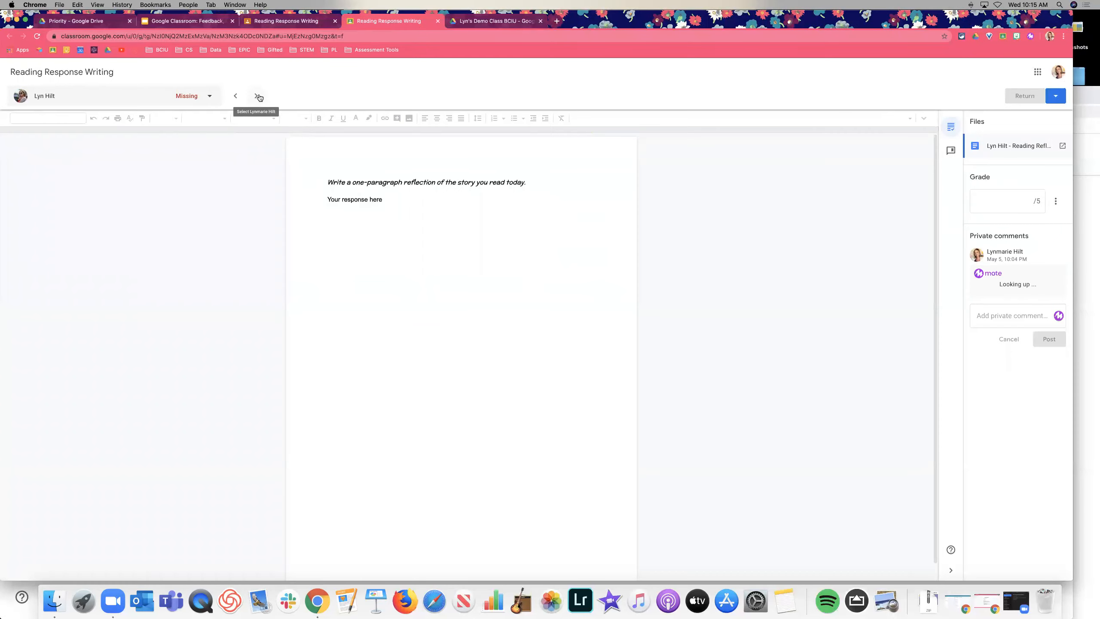
left_click(258, 96)
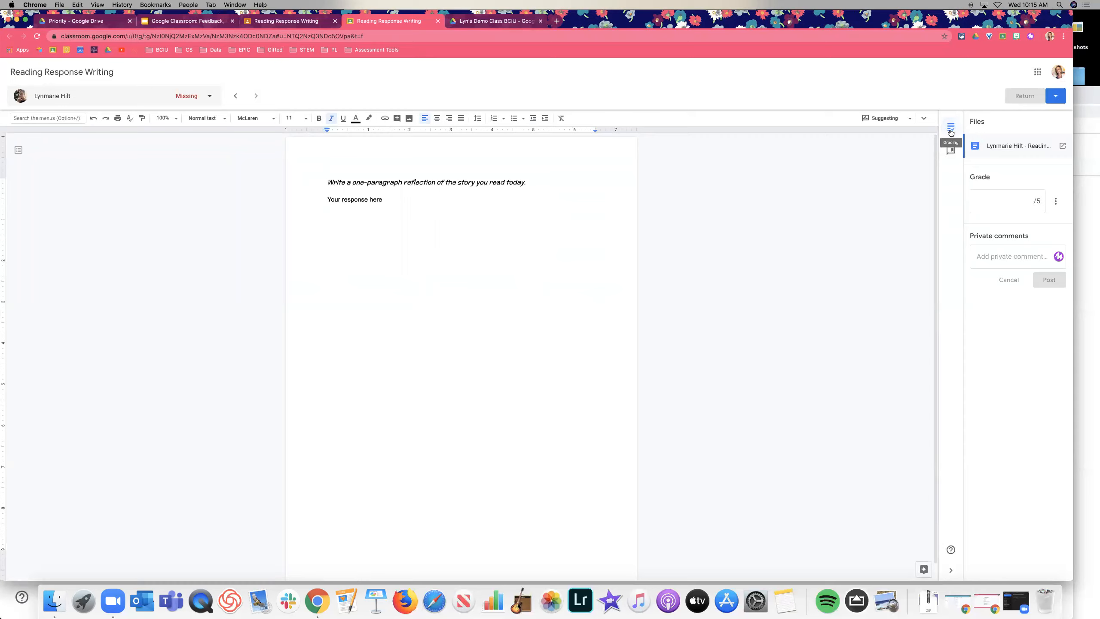
- Examine the grade field and the option for changing total points in the grading tools, leaving the grade blank
left_click(951, 130)
left_click(1009, 200)
left_click(1057, 203)
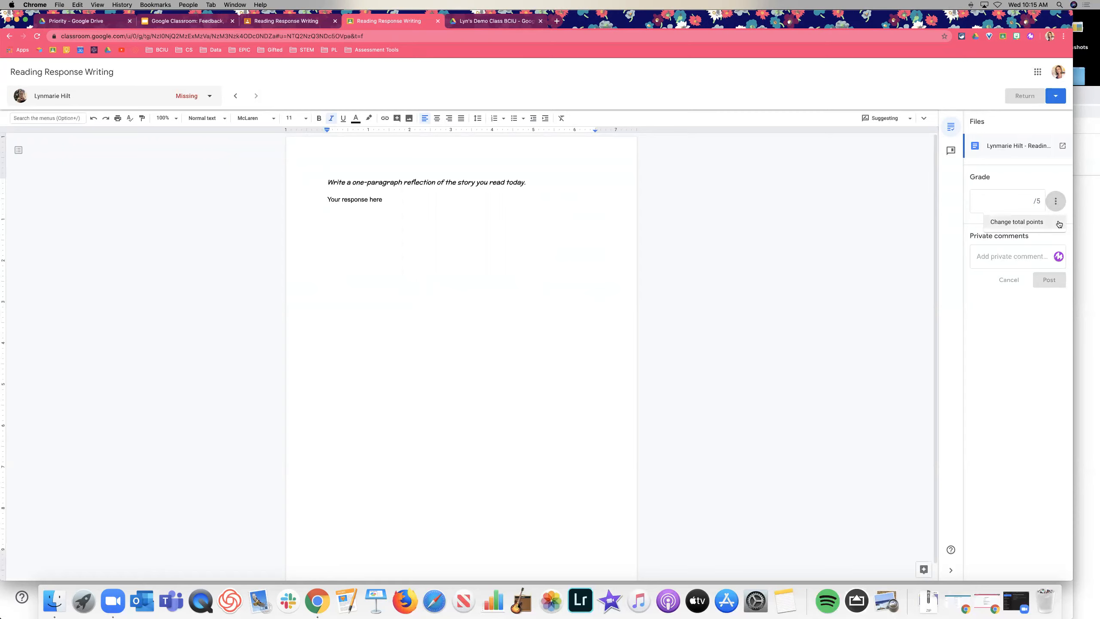
left_click(1058, 223)
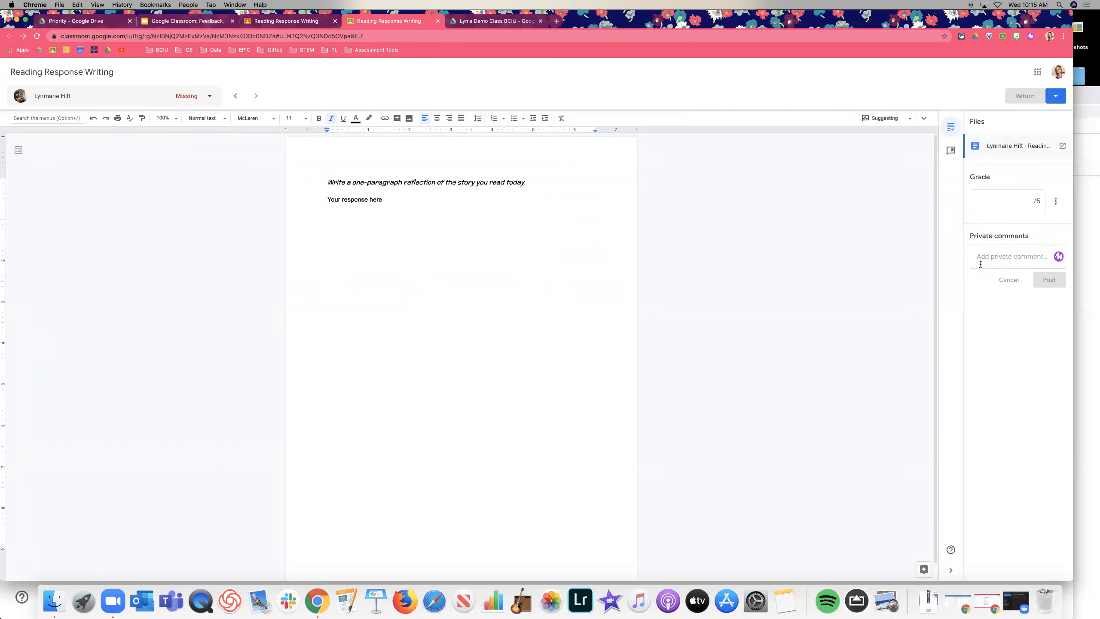
left_click(1005, 209)
- Start a comment on the text "Your response here" and try to add a mote voice note to it
left_click(423, 198)
left_click_drag(397, 199, 273, 202)
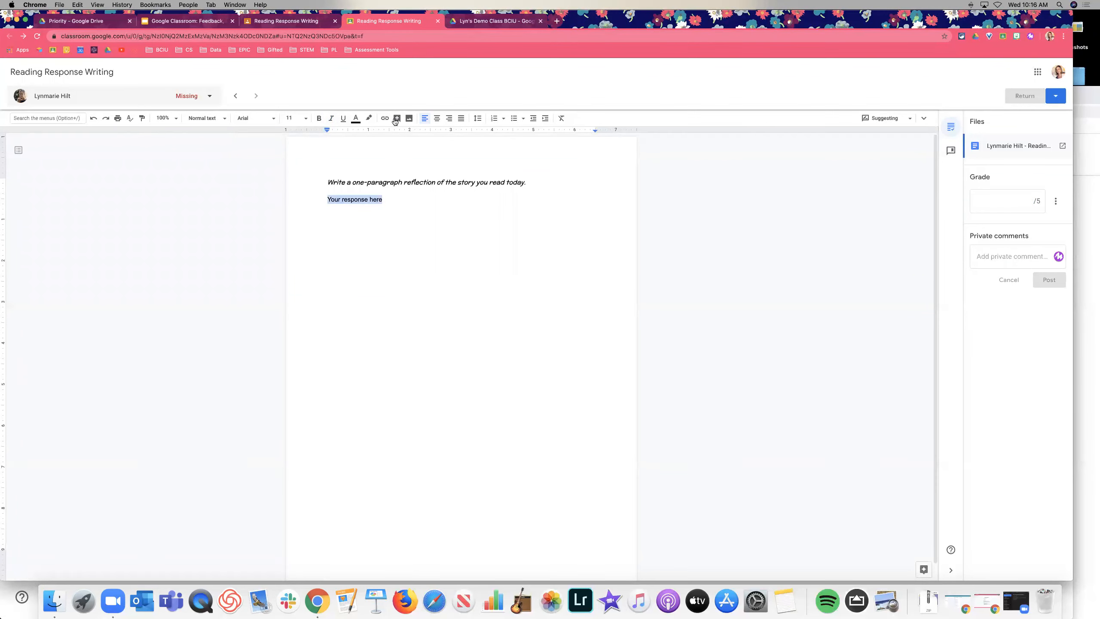
key("super+alt+m")
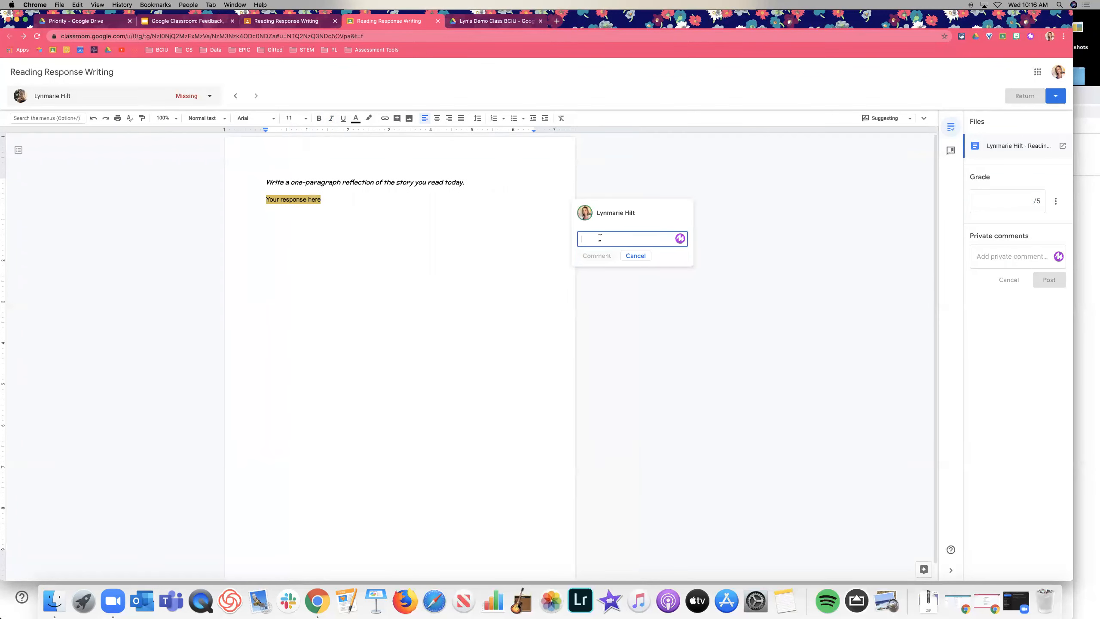
left_click(677, 241)
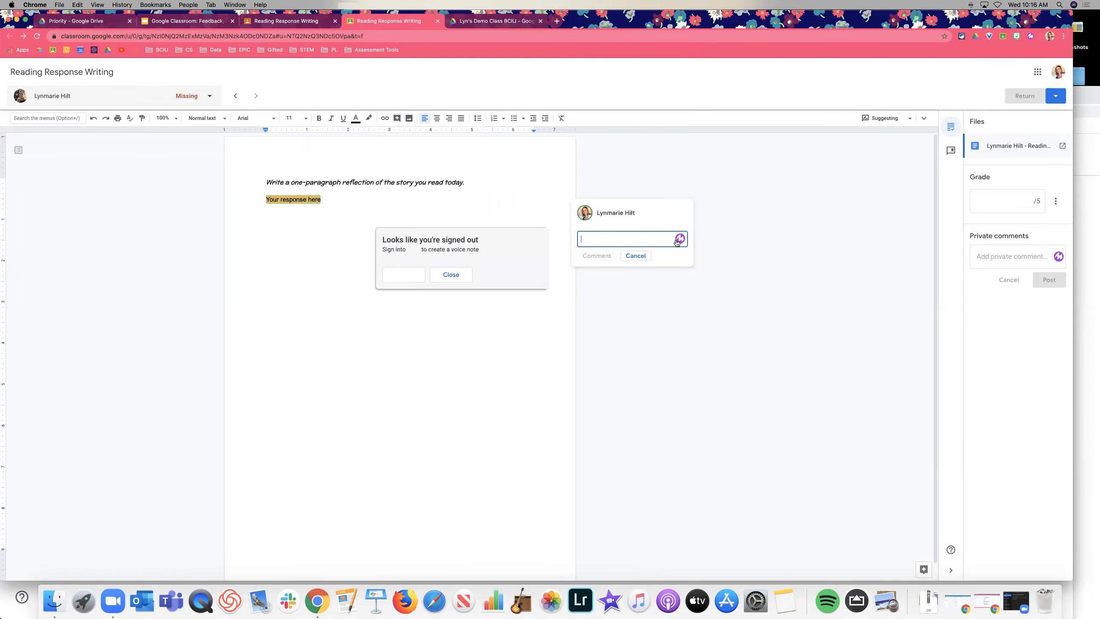
- Sign in to mote with the organization's Google account and return to the student document with the open comment
left_click(414, 277)
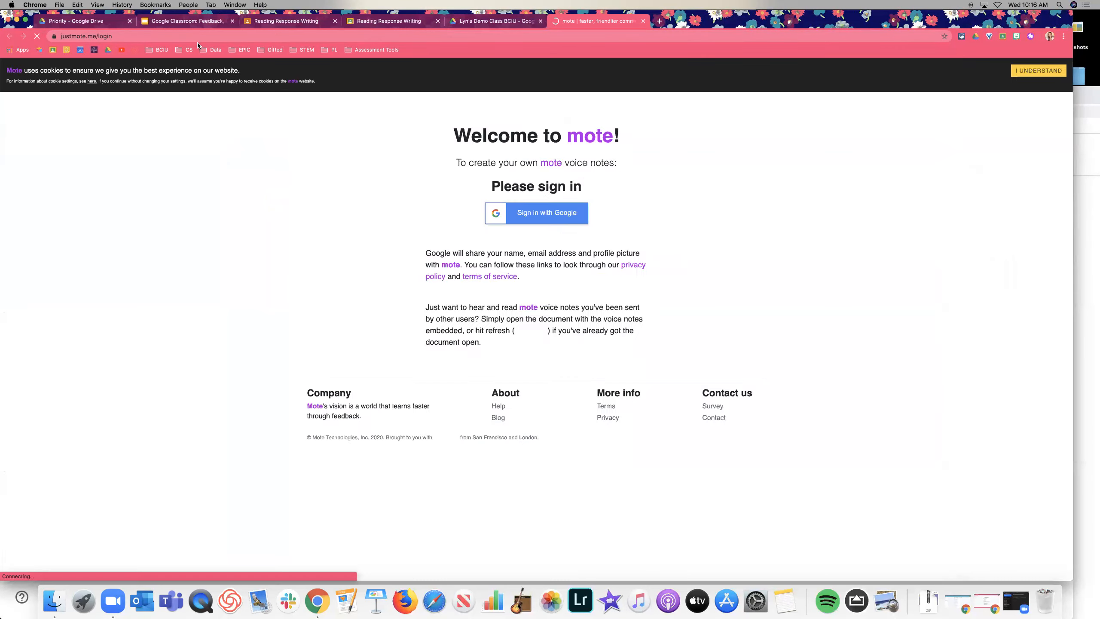
left_click(546, 212)
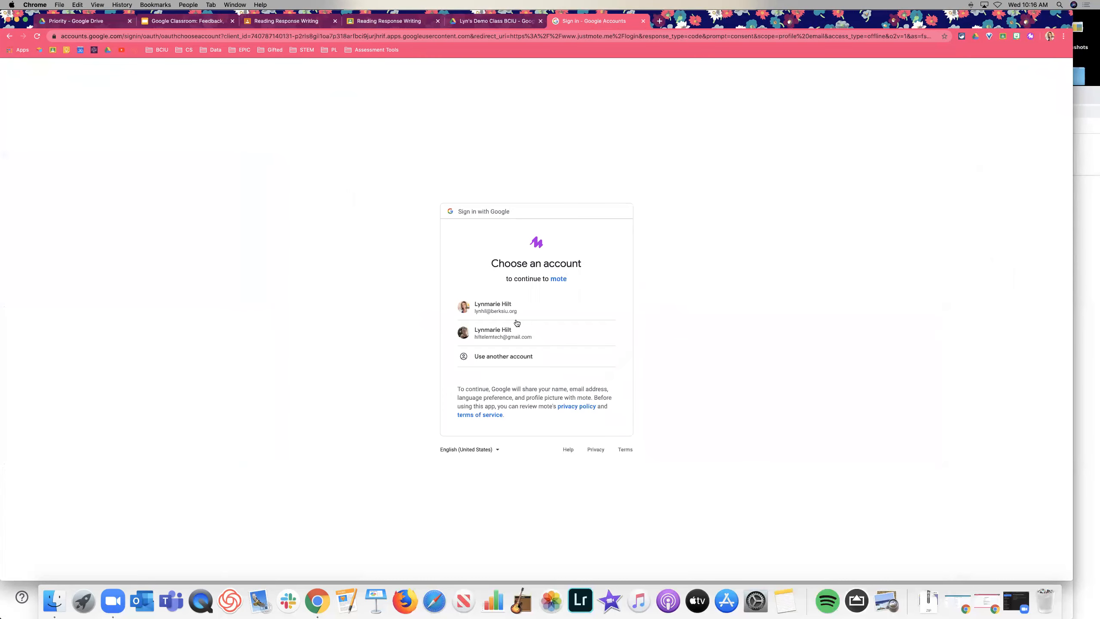
left_click(552, 307)
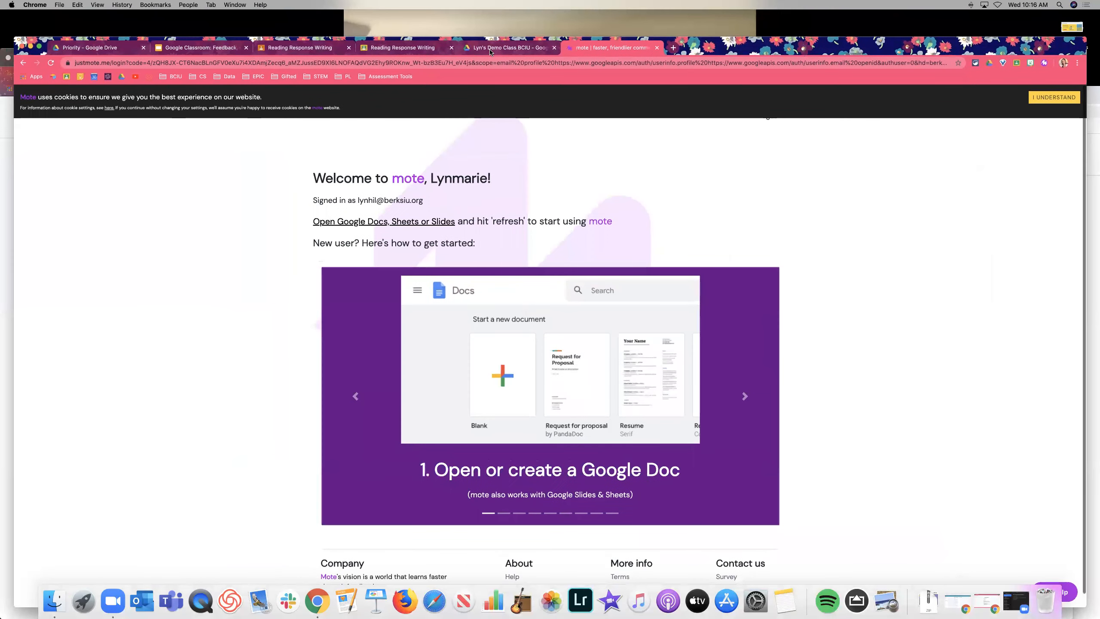
left_click(491, 49)
left_click(404, 49)
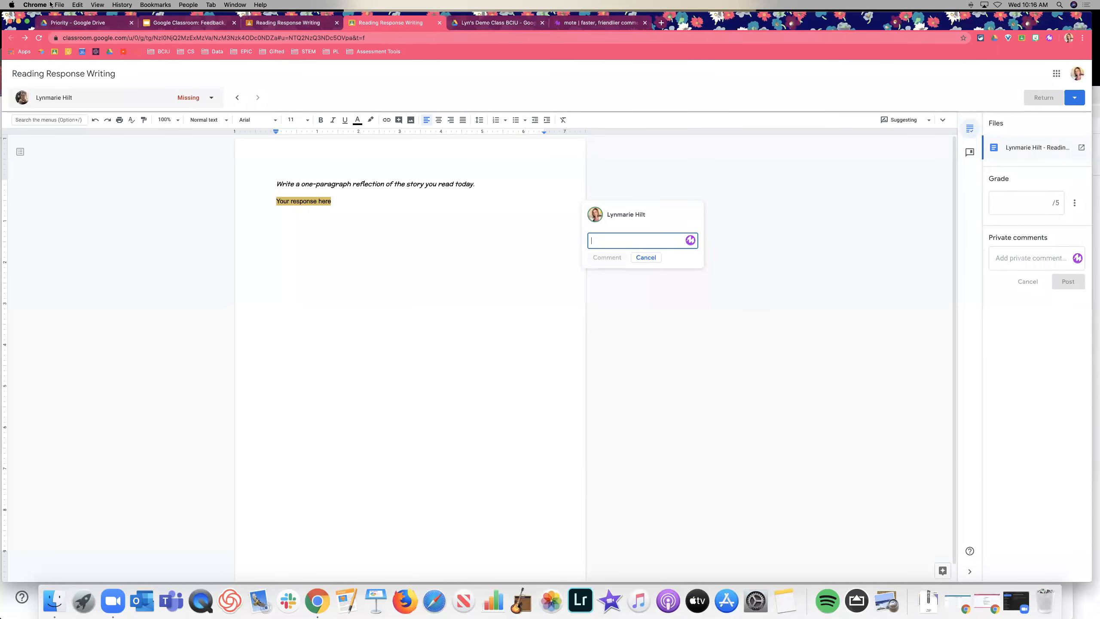
- Post the open comment on "Your response here" with the text "It looks like you really didn't add any content, can I help you get started?"
left_click(166, 119)
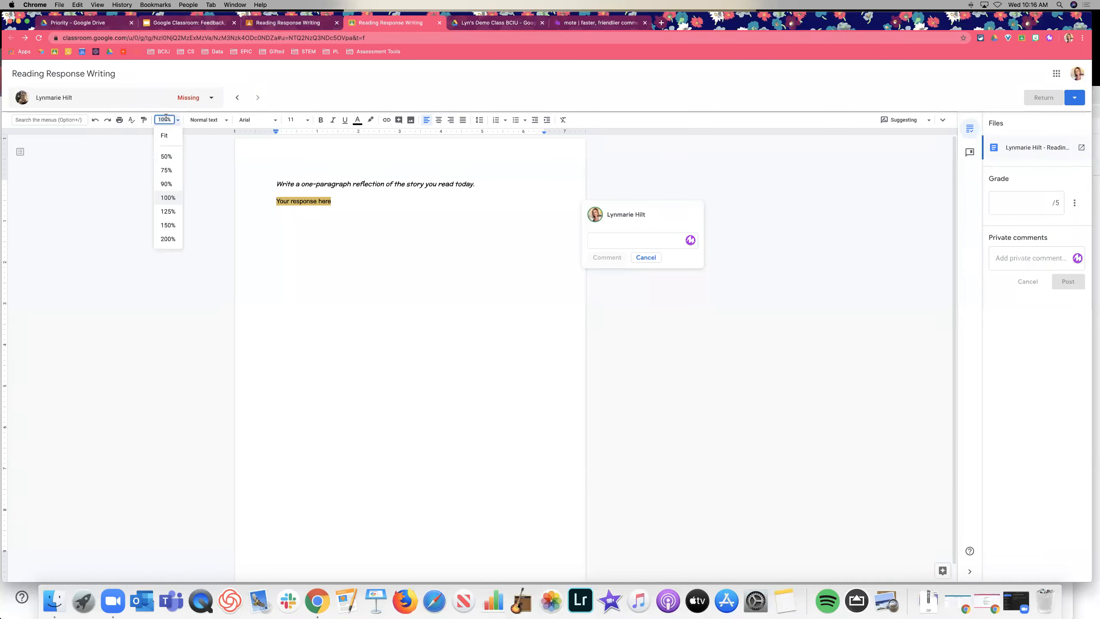
left_click(167, 225)
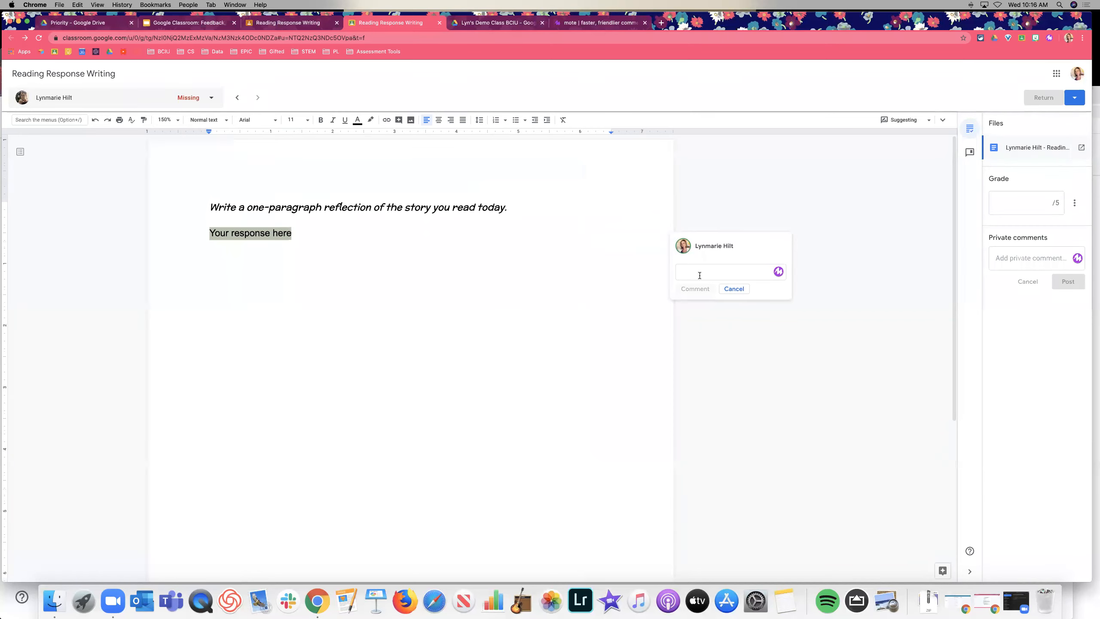
left_click(733, 275)
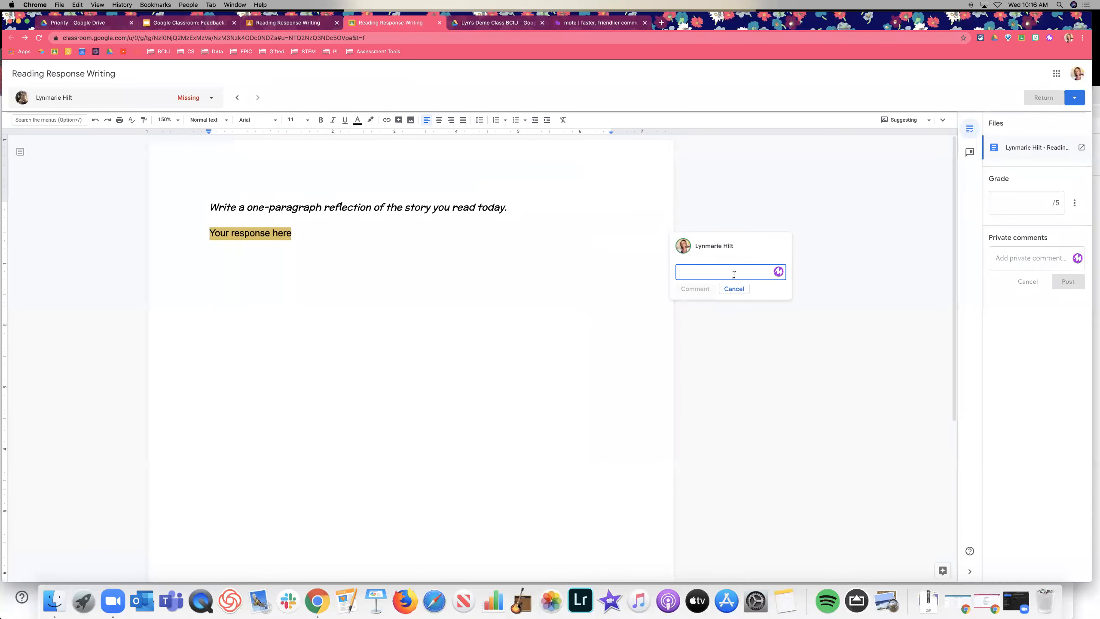
type("It looks like you really didn't add any content, can I help you get started?")
left_click(695, 301)
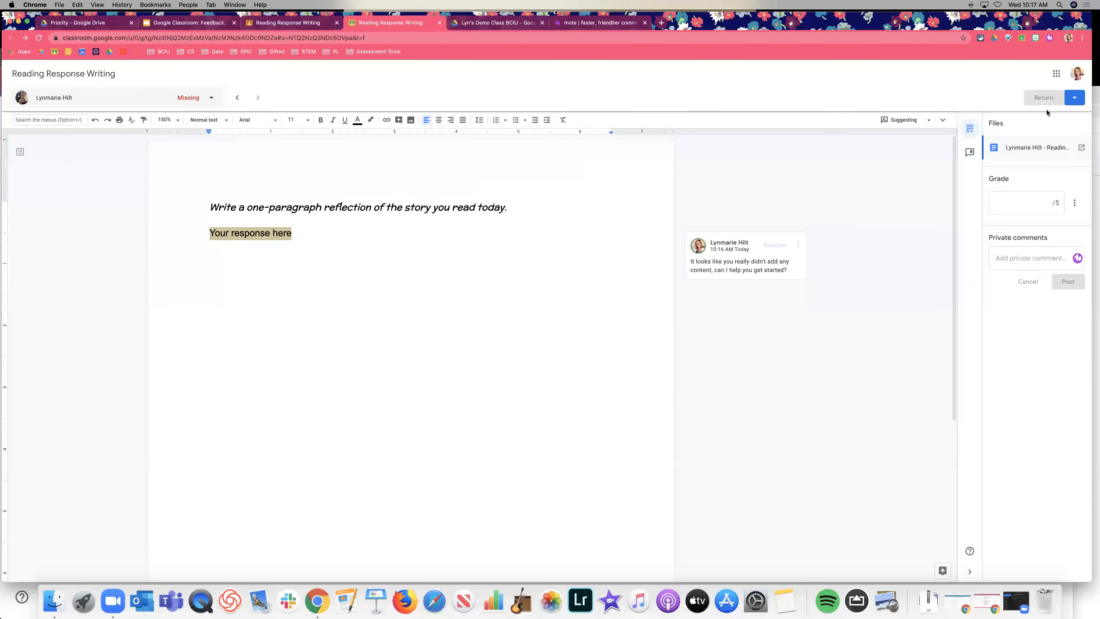
- Check the options for returning submissions and the private comment field in the grading tools
left_click(1076, 98)
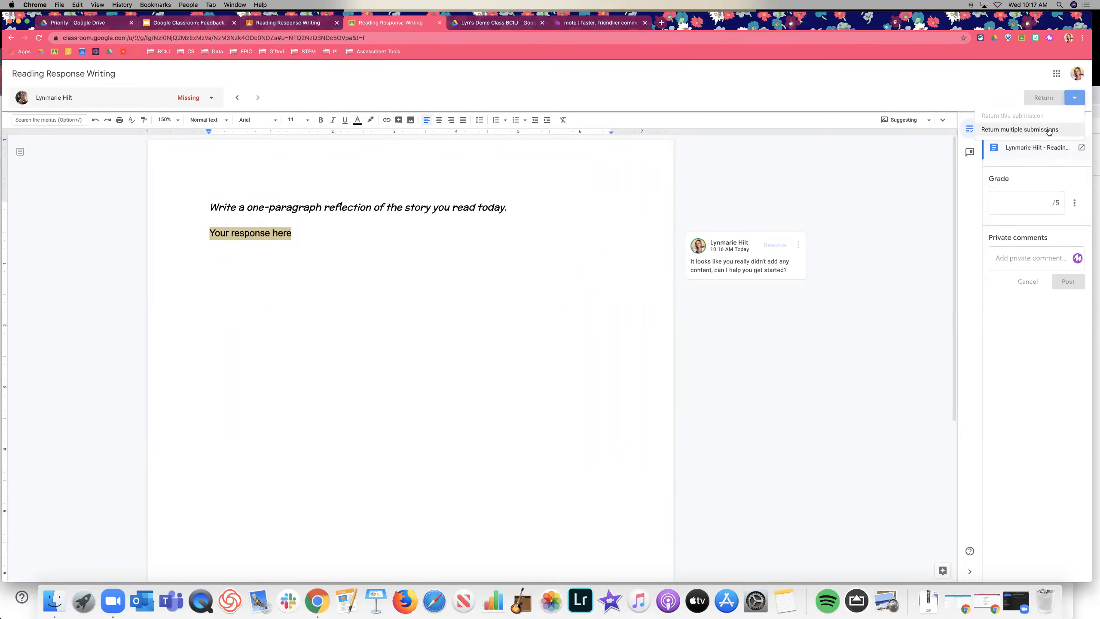
left_click(637, 301)
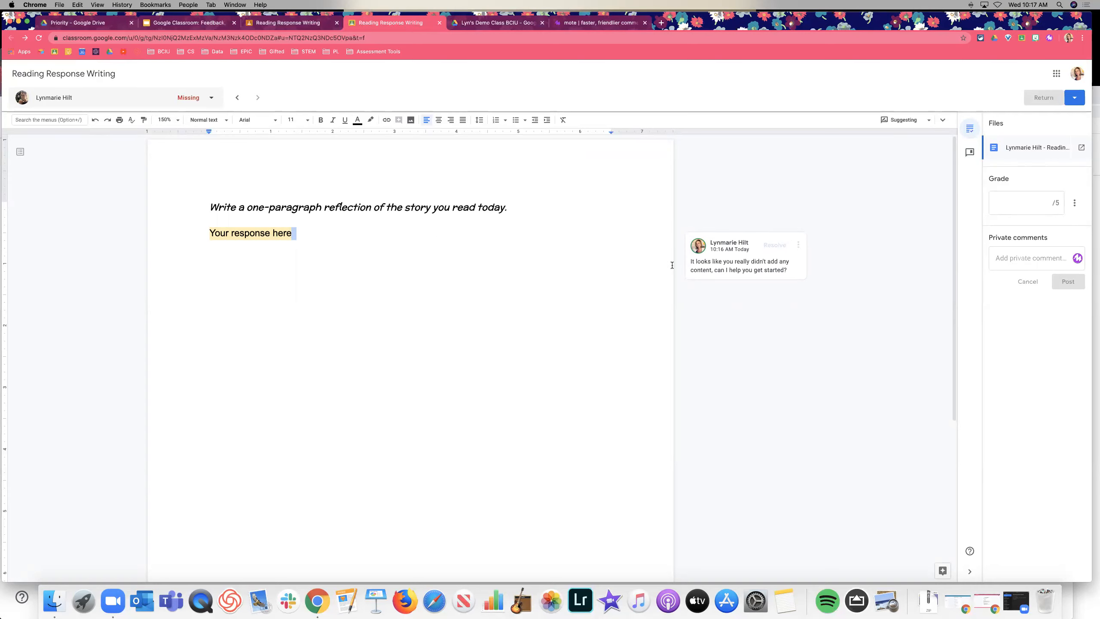
left_click(1011, 258)
- Open the comment bank and add the reusable comment "Be sure you're including supportive details in this section."
left_click(970, 156)
key("super+plus")
key("super+plus")
key("super+plus")
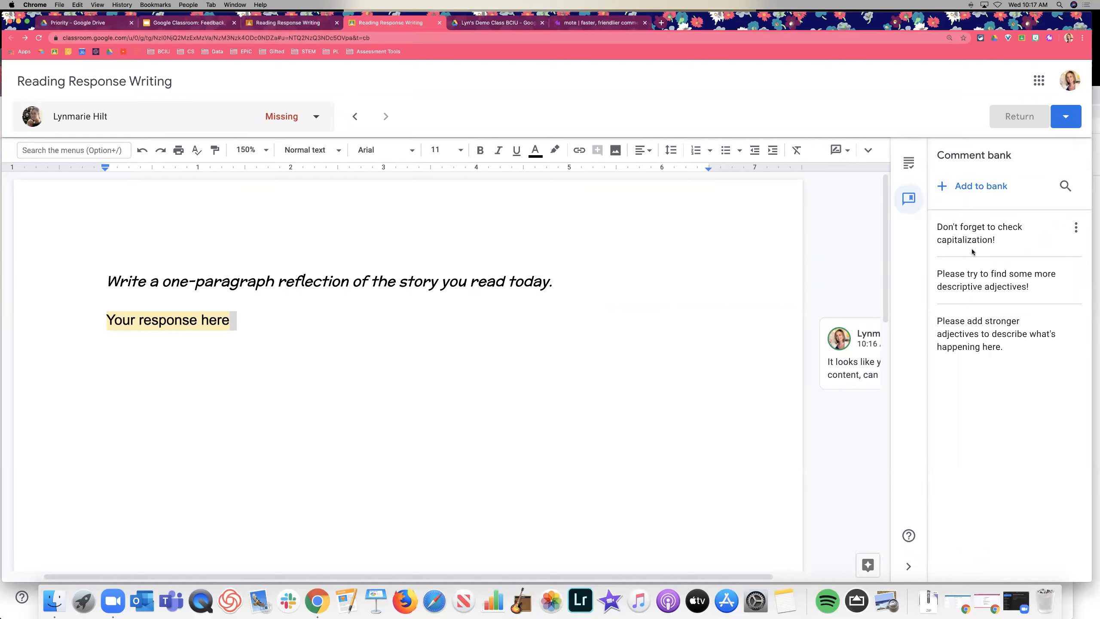
left_click(970, 188)
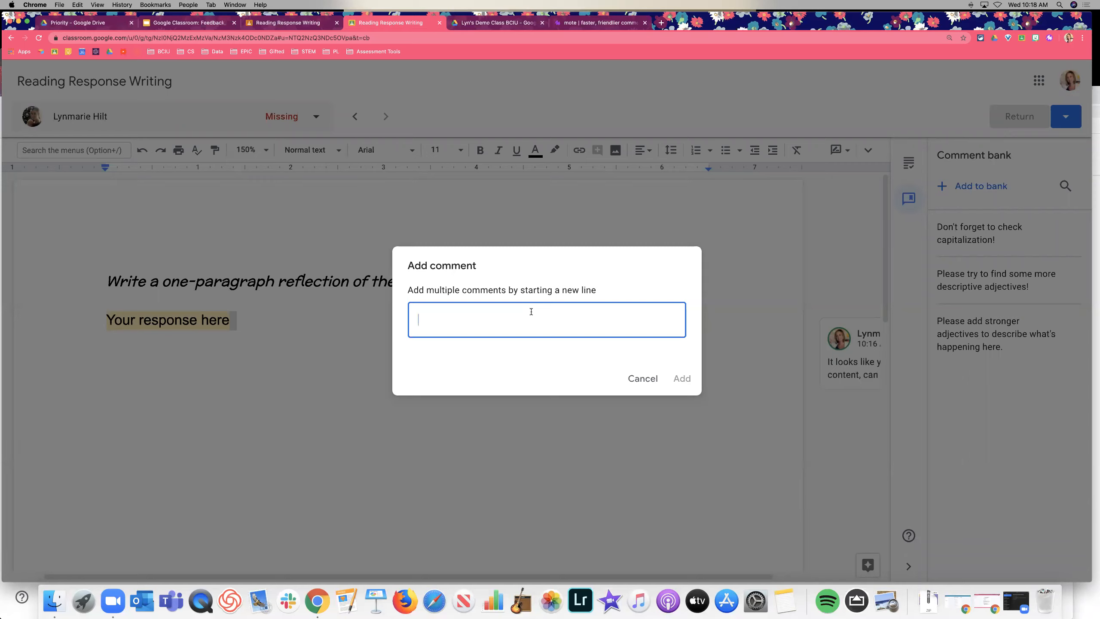
type("Be sure you're including supportive det")
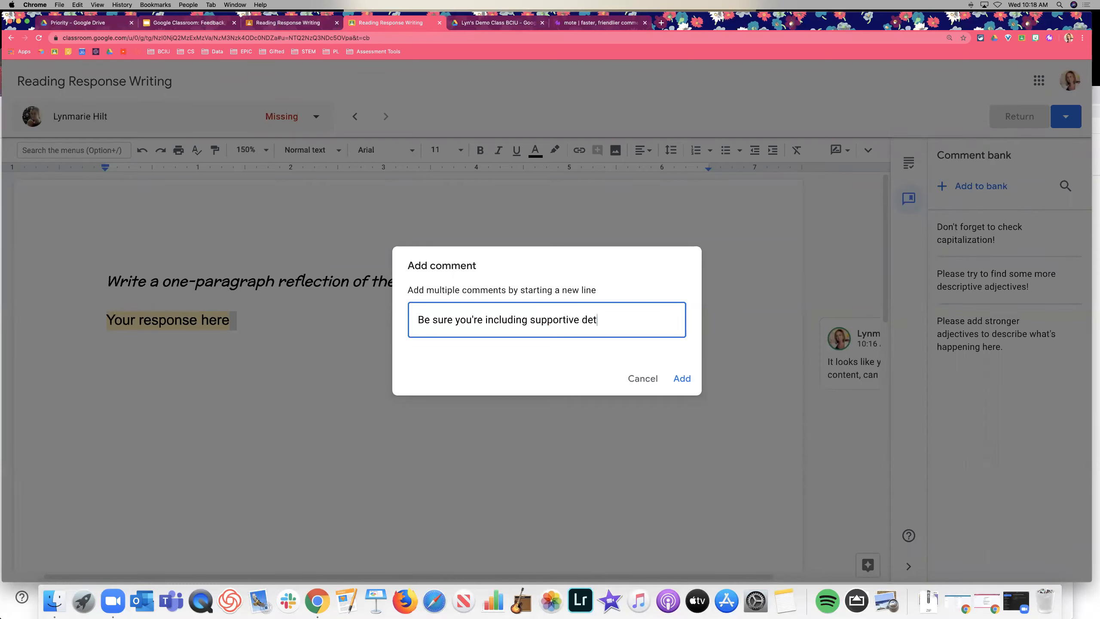
type("ails in this section.")
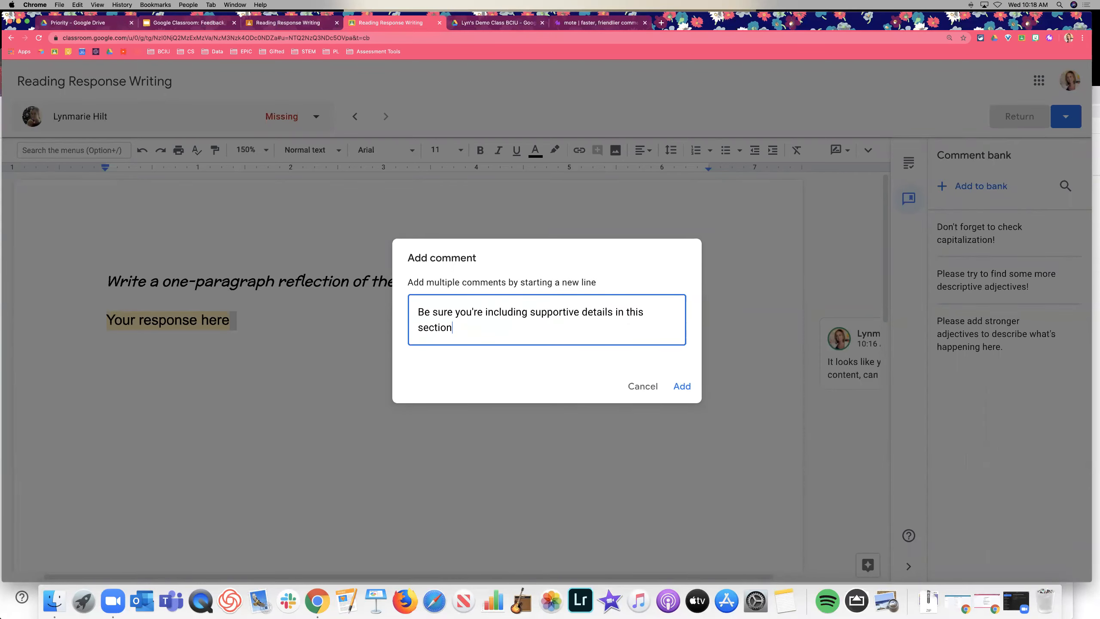
left_click(682, 386)
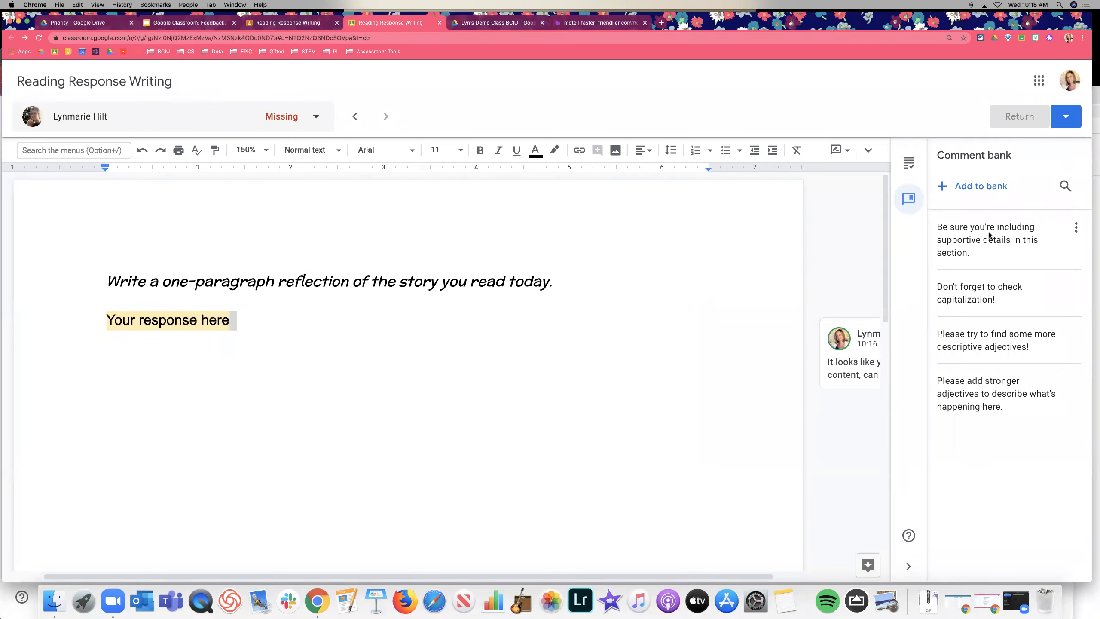
- Copy the supportive details comment from the comment bank and paste it as a draft private comment to the student
left_click(1077, 229)
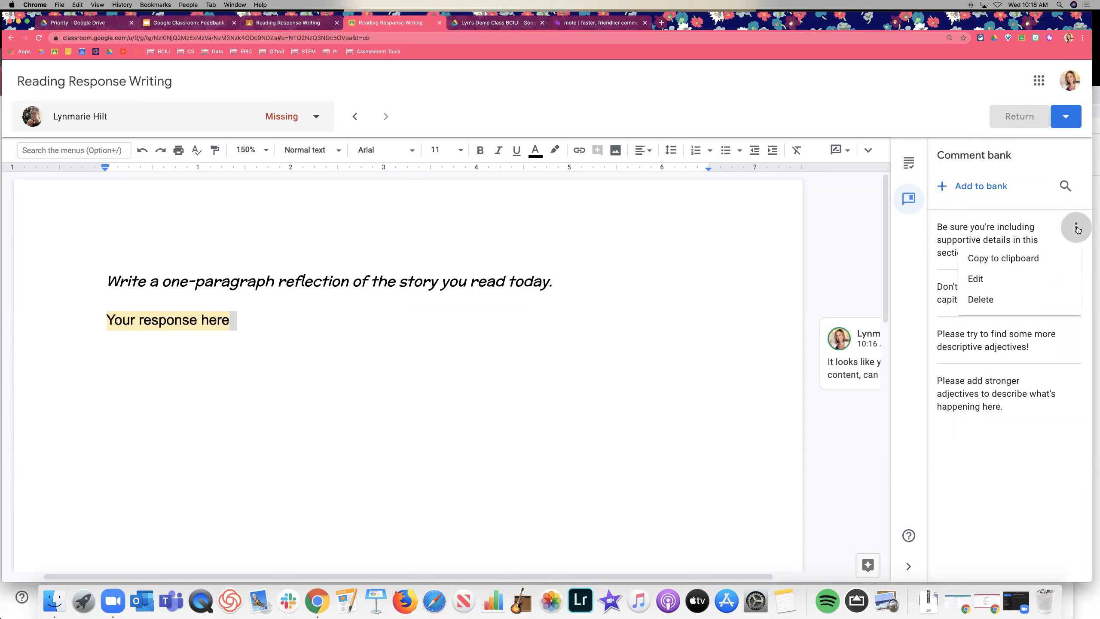
left_click(1050, 258)
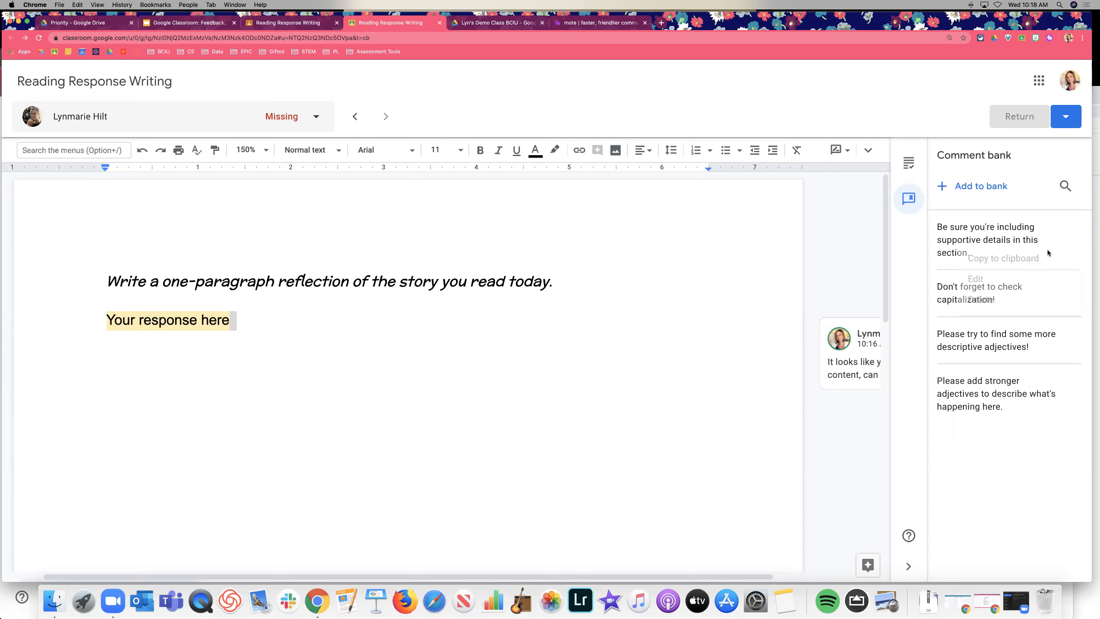
left_click(908, 163)
left_click(992, 351)
key("super+v")
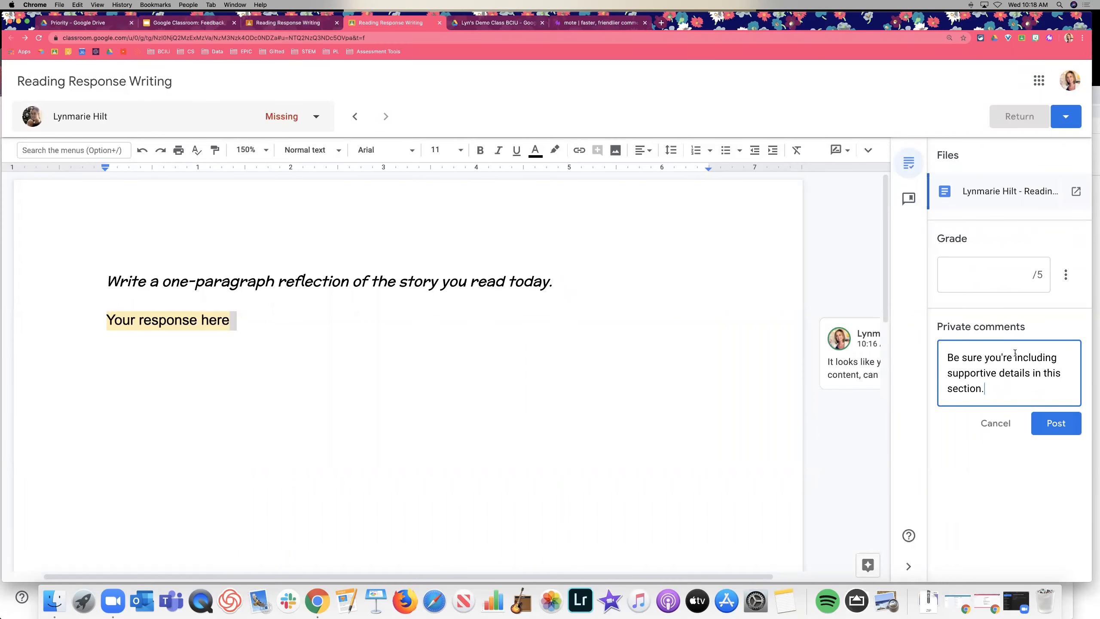
- Comment on the word "story" in the student's document, pasting the copied comment bank text
left_click(111, 301)
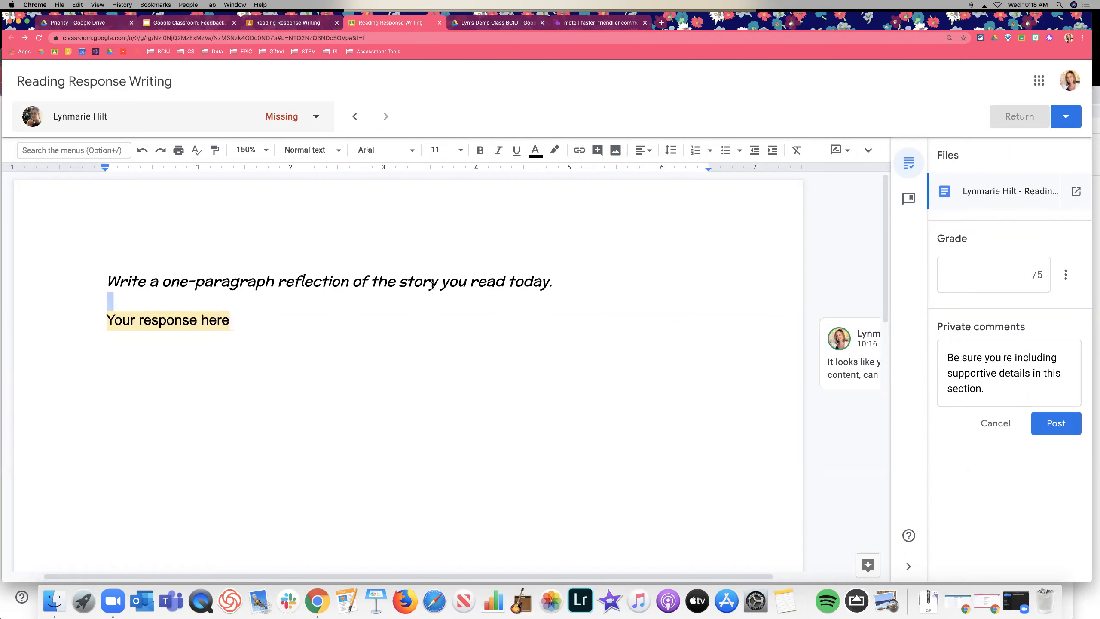
double_click(430, 282)
left_click(597, 150)
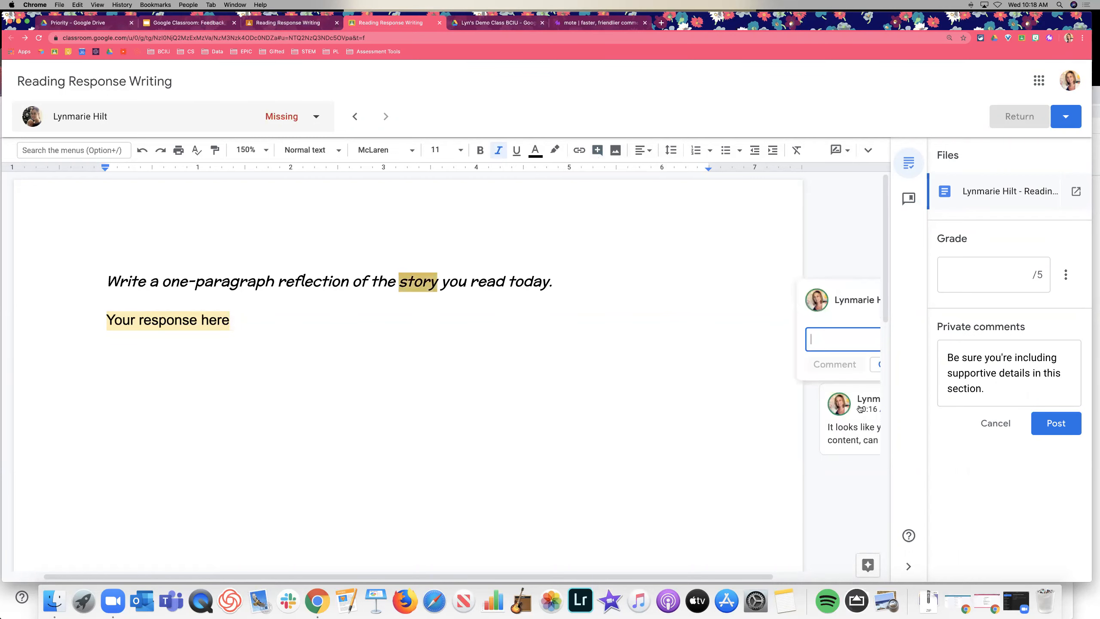
key("super+v")
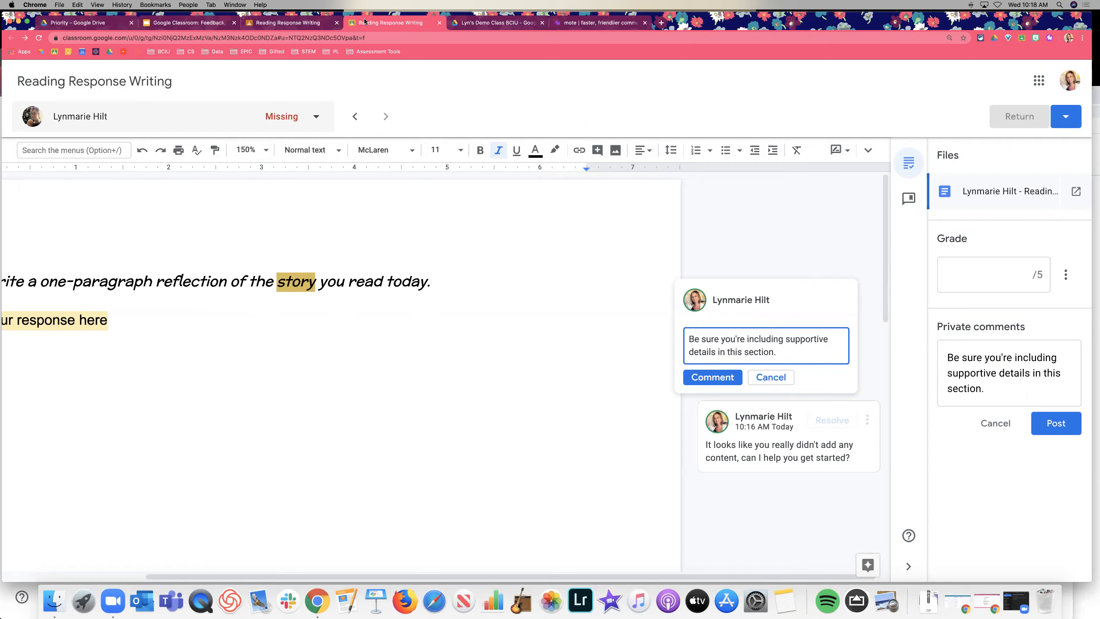
key("super+Return")
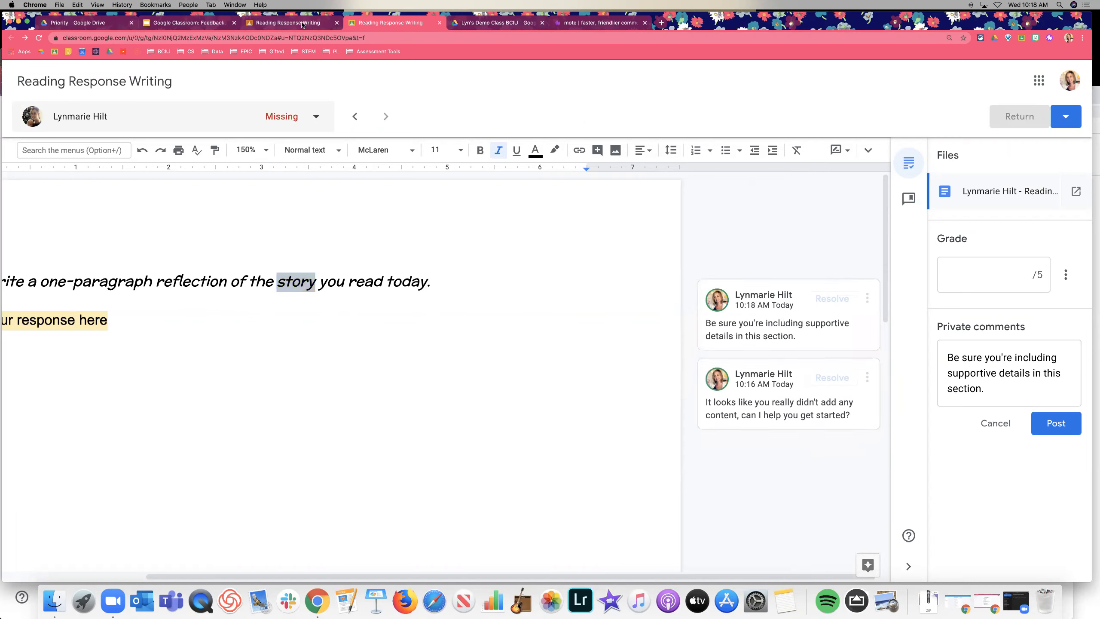
- Review the student list, the options for returning submissions and the grade field, leaving the grade blank
left_click(99, 116)
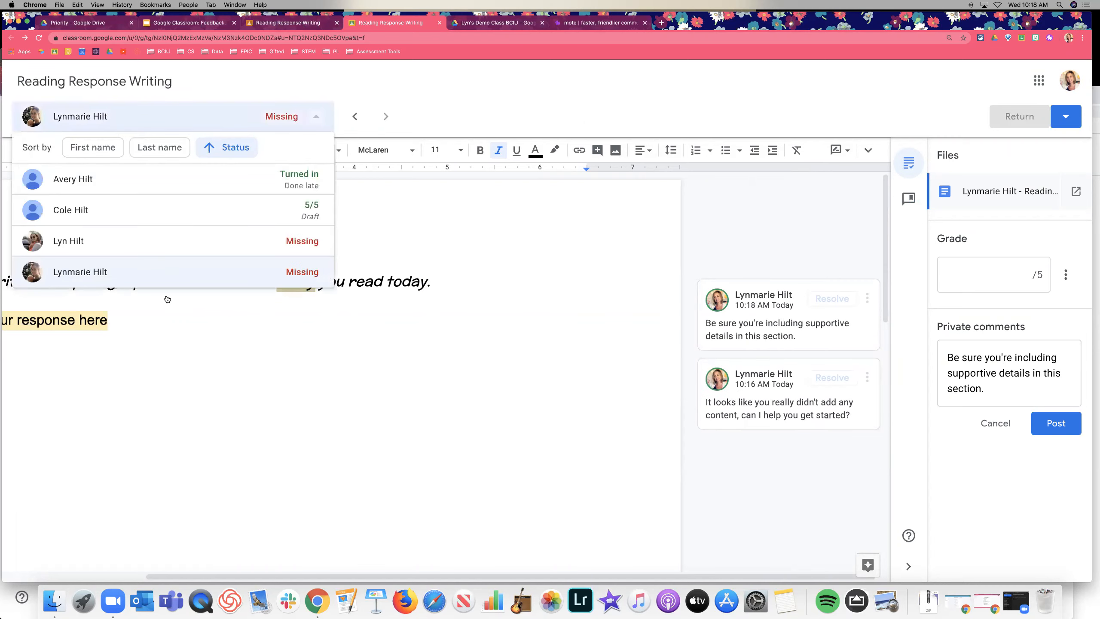
left_click(389, 117)
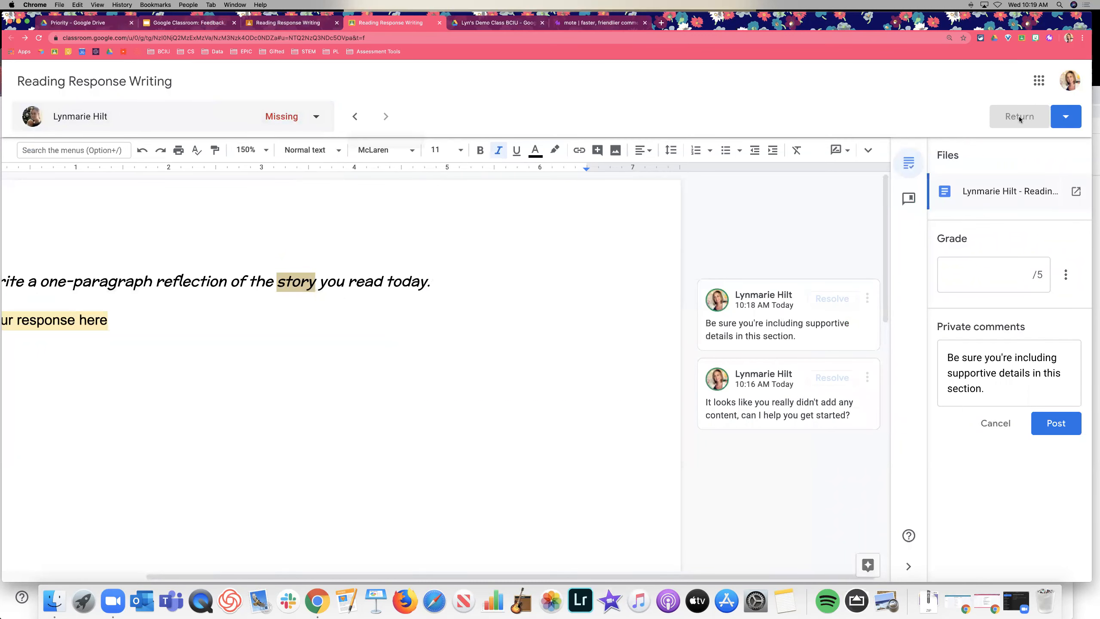
left_click(1071, 113)
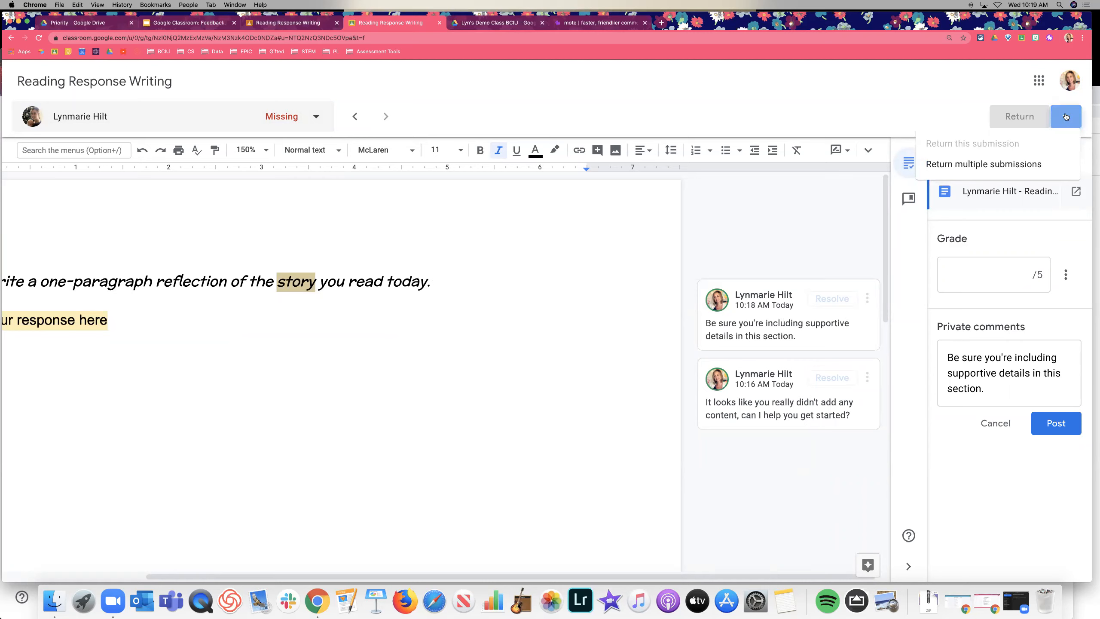
left_click(1014, 276)
left_click(1015, 276)
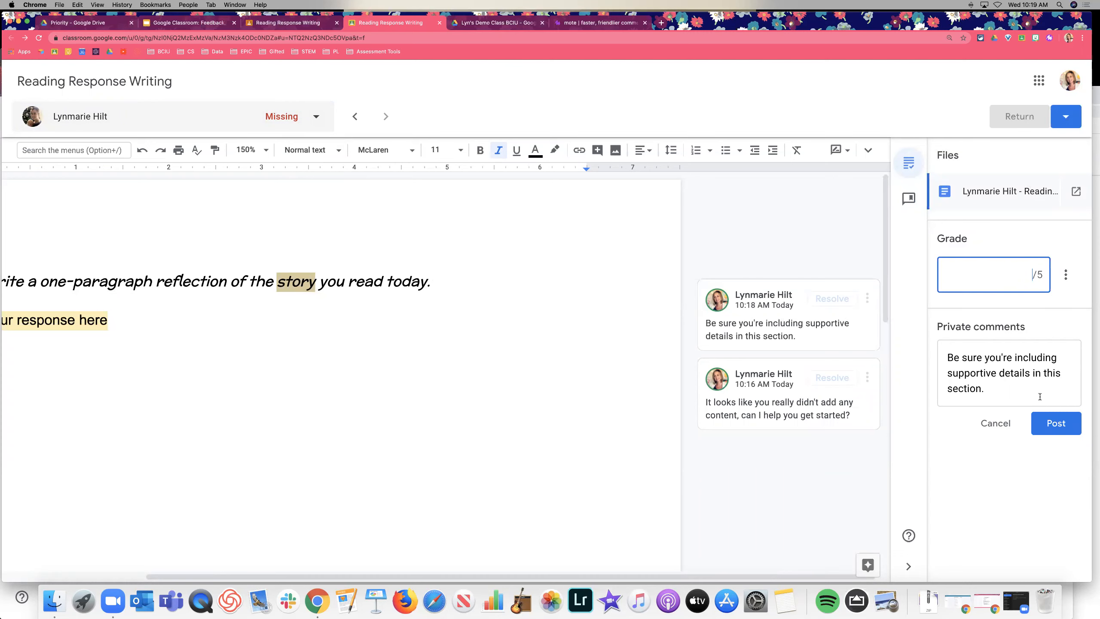
- Switch to the Google Slides deck "Google Classroom: Feedback, Rubrics & Gradebook" and present it from the "Reciprocal Feedback Idea #3" slide
left_click(294, 23)
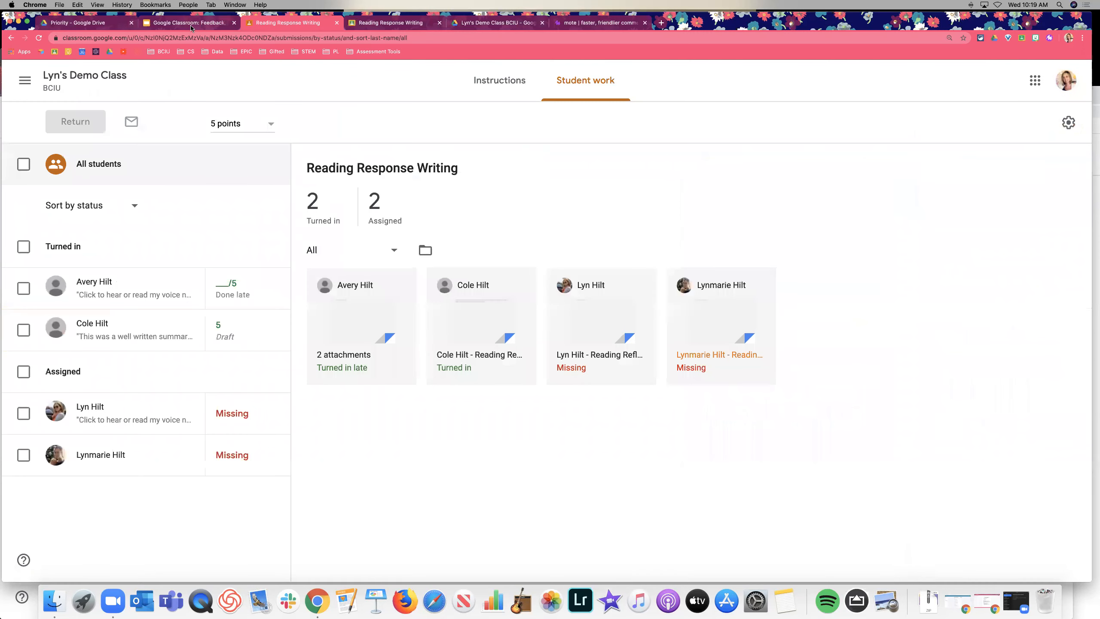
left_click(189, 23)
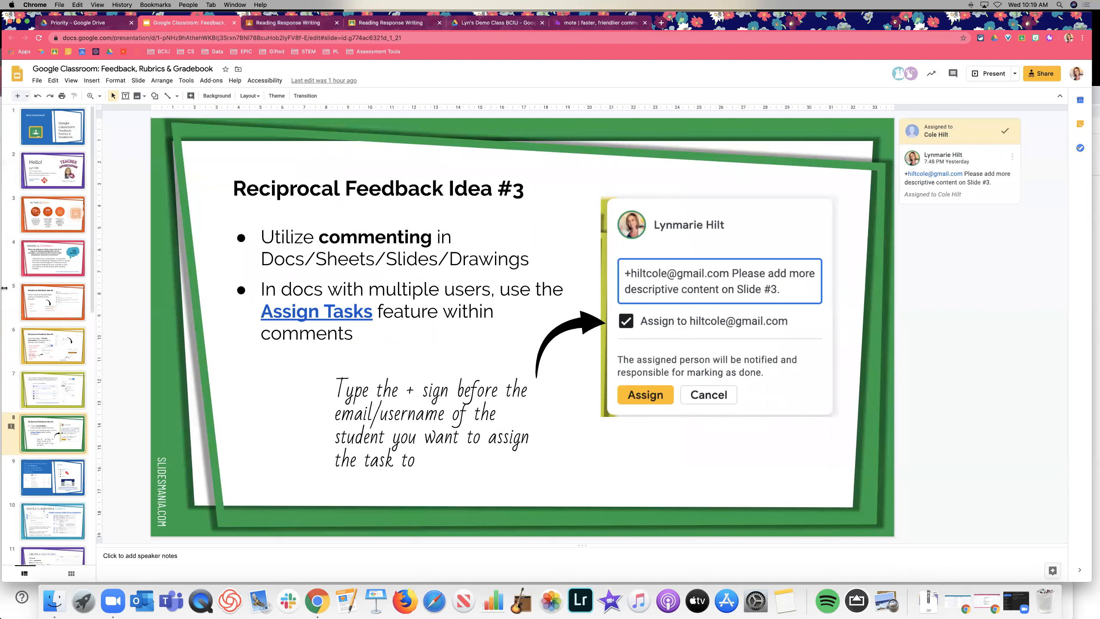
key("Up")
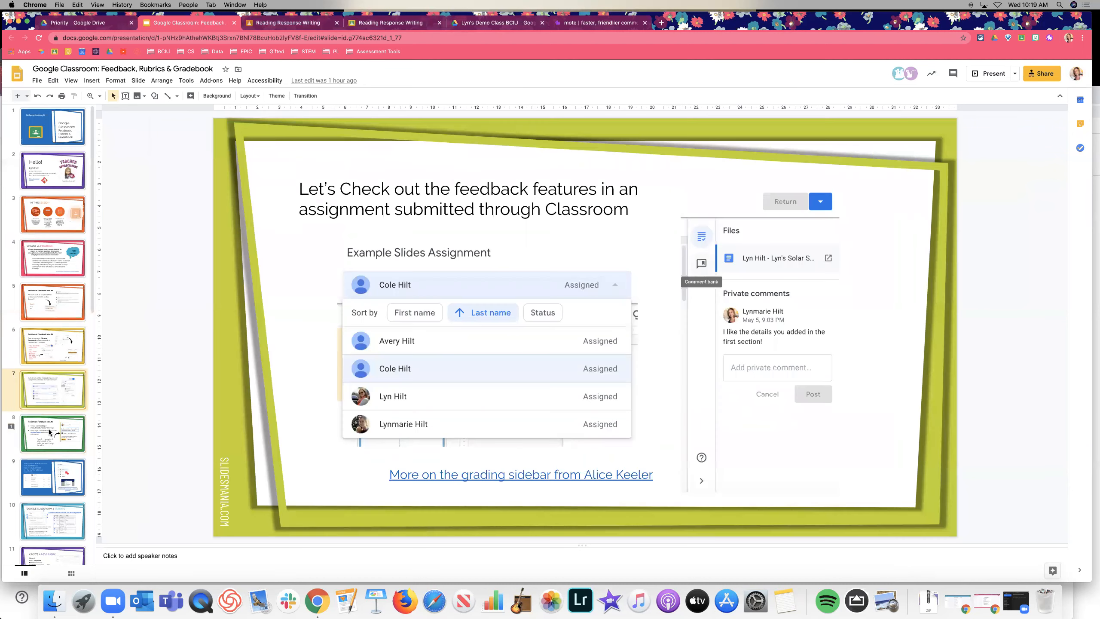
key("Down")
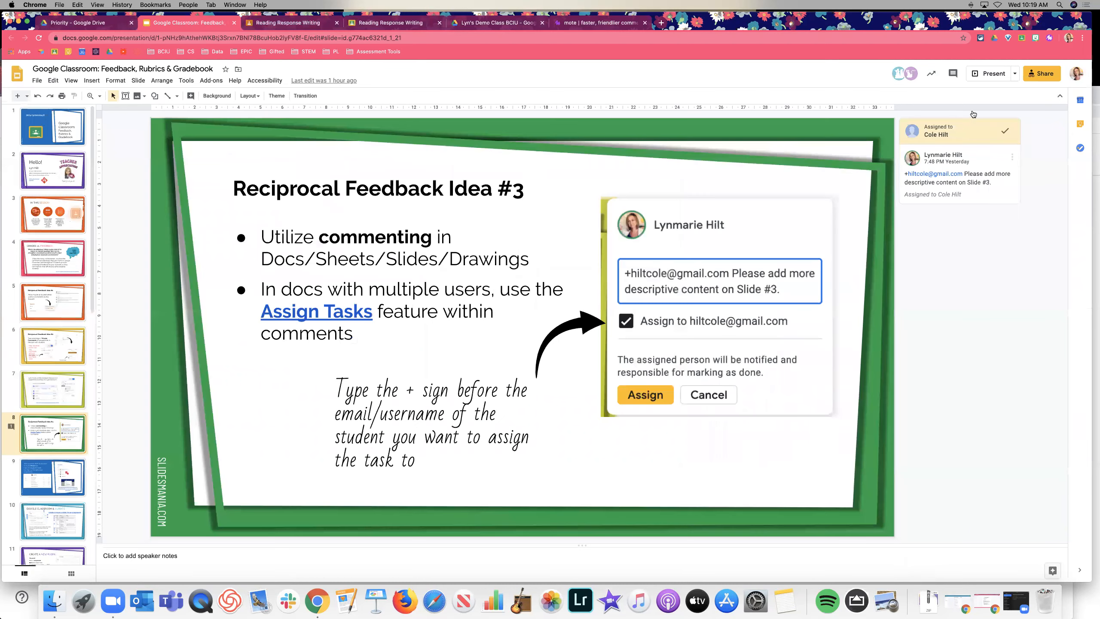
left_click(988, 75)
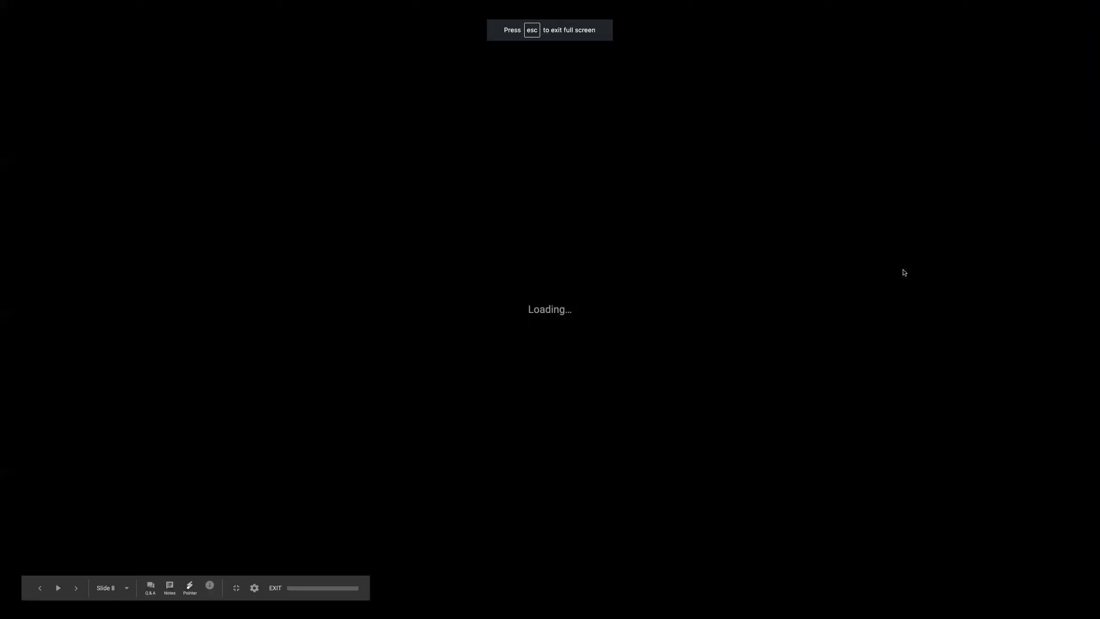
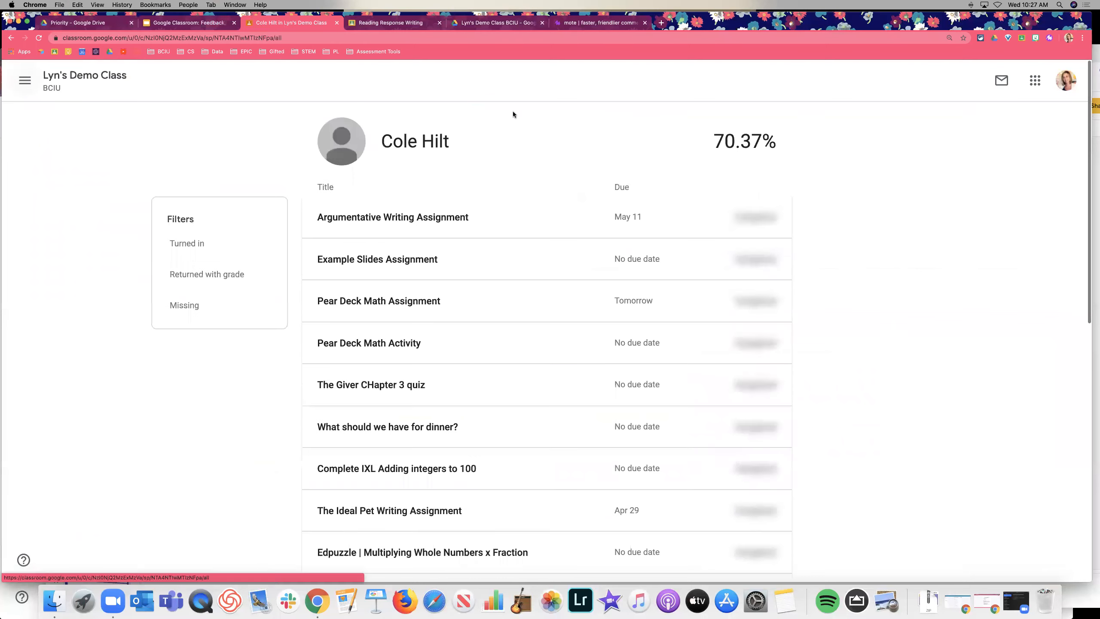
- Go from the student's grade overview to the demo class's Classwork page and start a new assignment
left_click(104, 84)
left_click(507, 81)
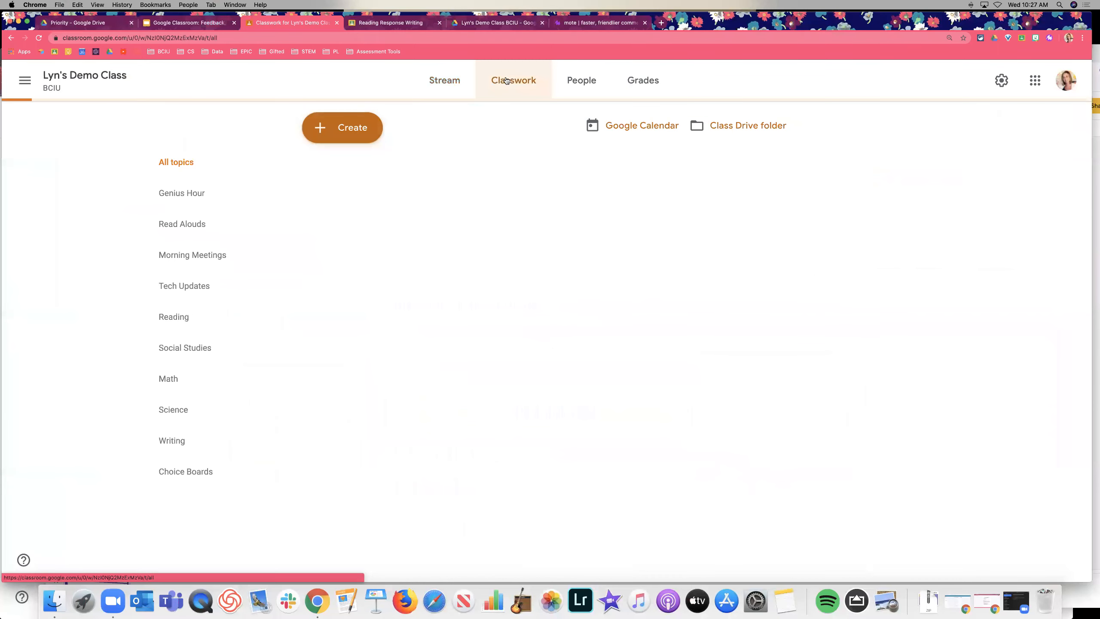
left_click(351, 130)
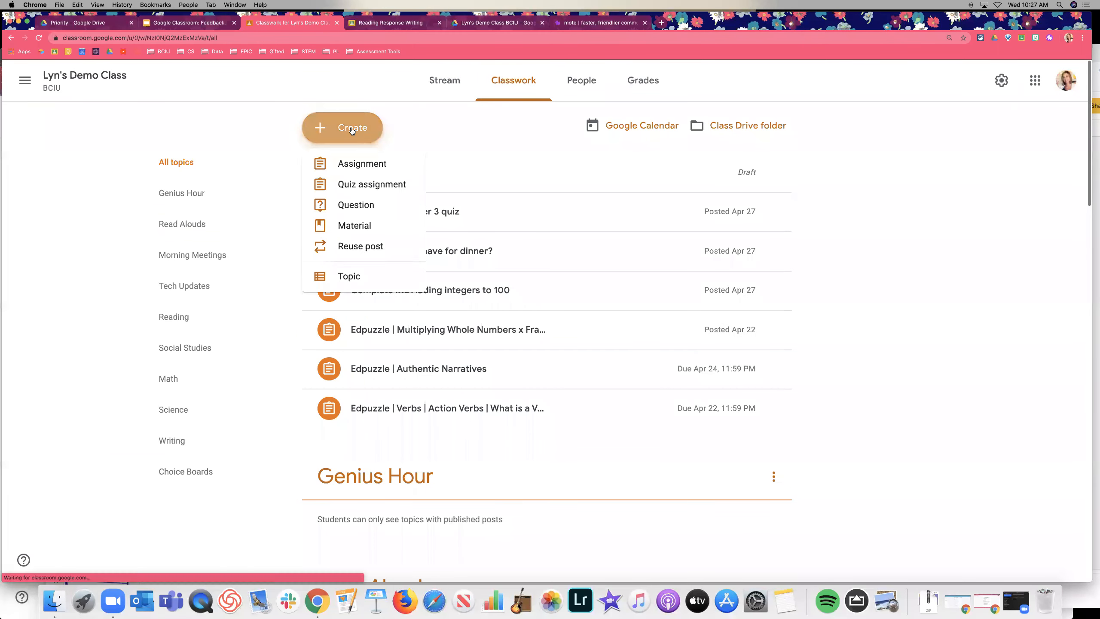
left_click(368, 169)
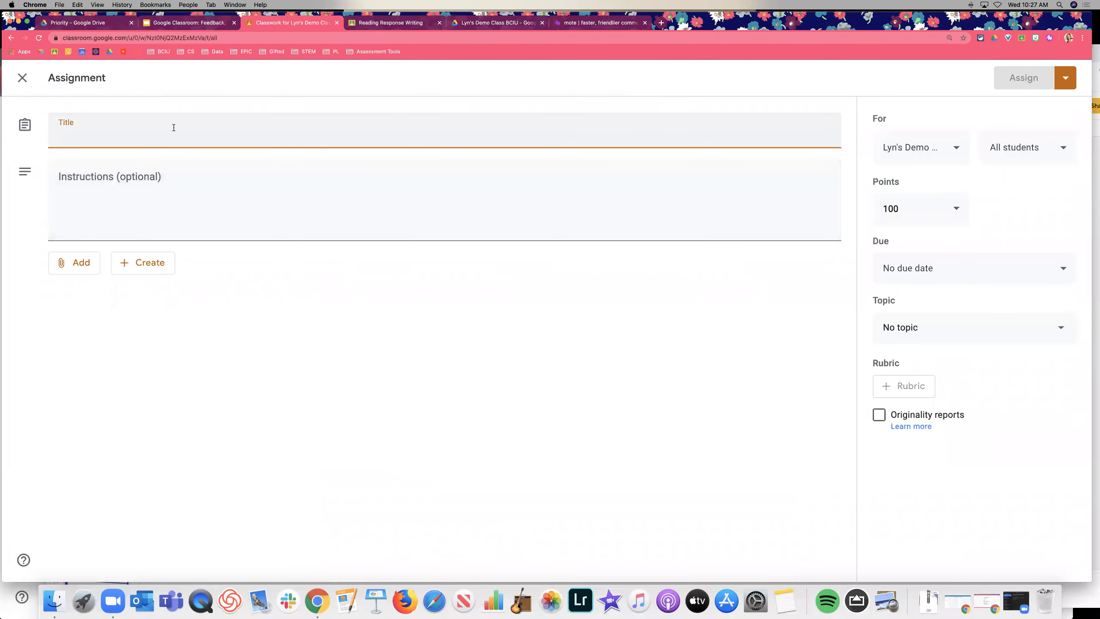
- Title the new assignment "Narrative Writing Essay" and enter "Words Words" as its instructions
type("Narratvi")
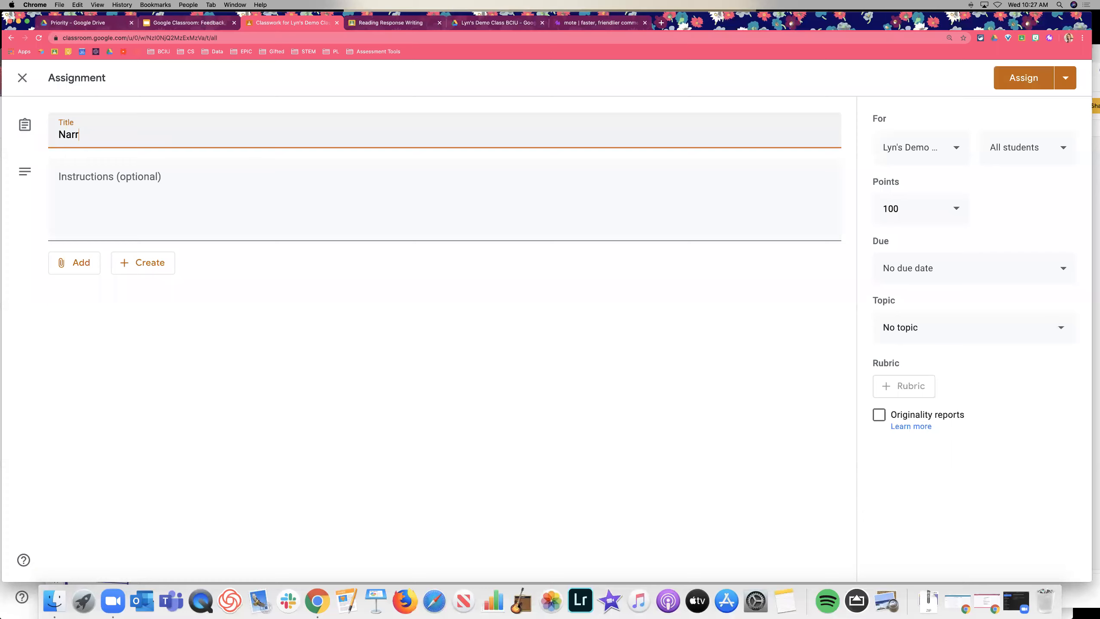
key("BackSpace")
key("BackSpace")
type("ive Writing Essay")
key("Tab")
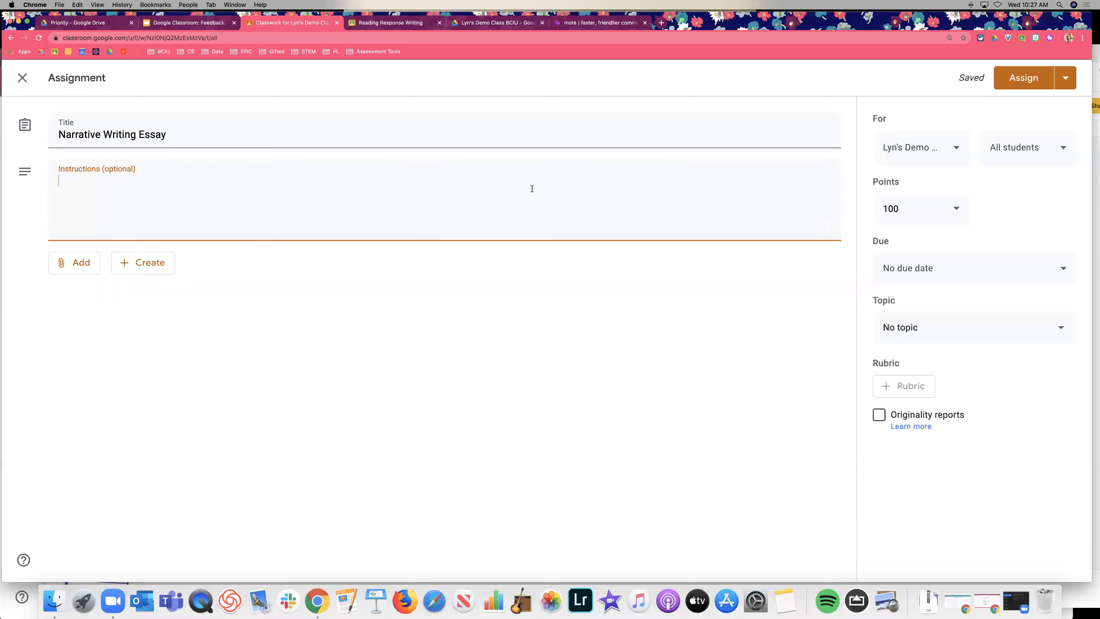
type("Words Words")
key("Tab")
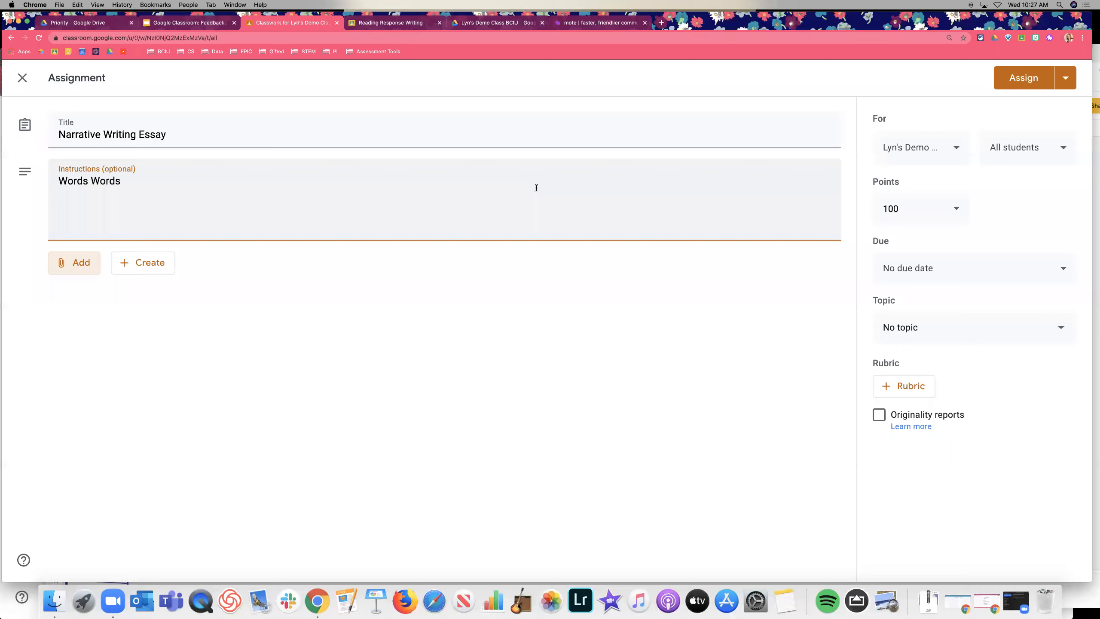
- Create a new rubric for the Narrative Writing Essay assignment and title its first criterion "Ideas"
left_click(924, 395)
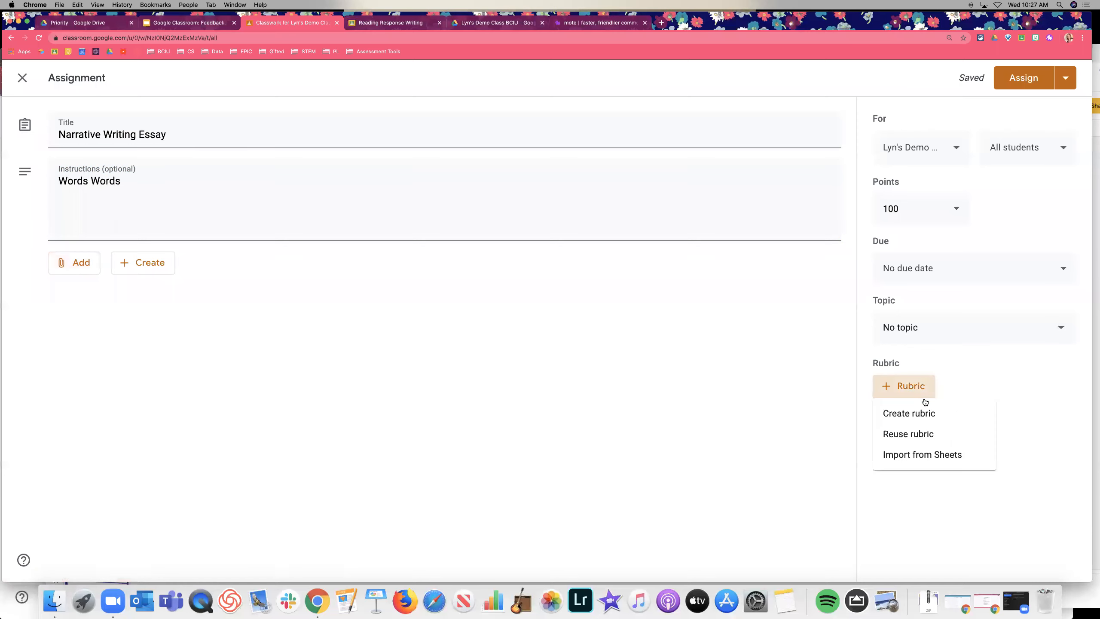
left_click(924, 414)
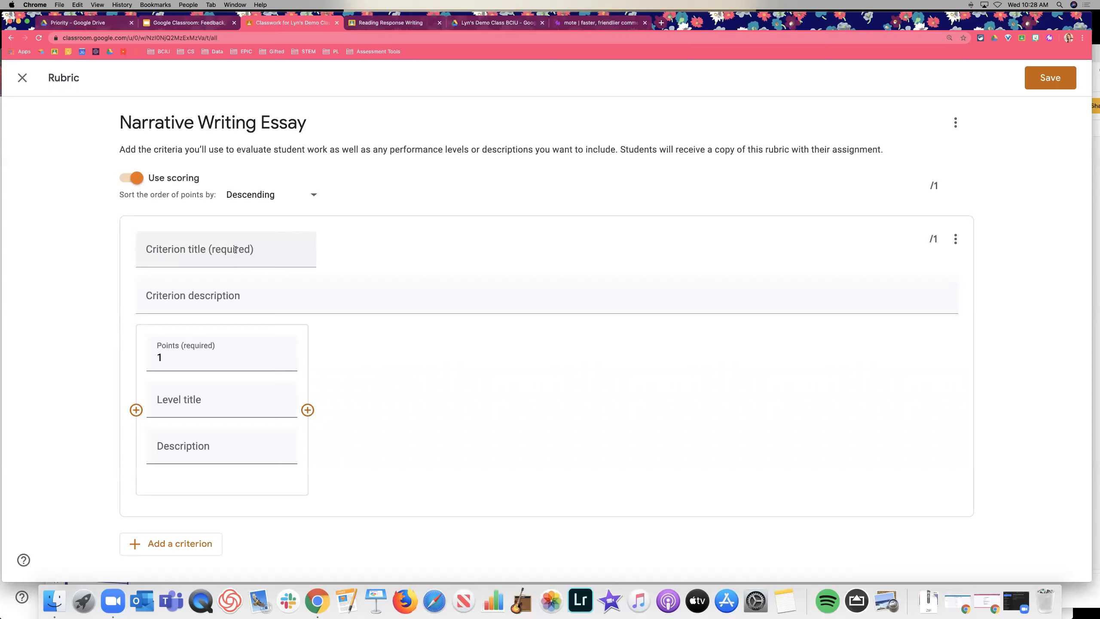
left_click(209, 250)
type("Ideas")
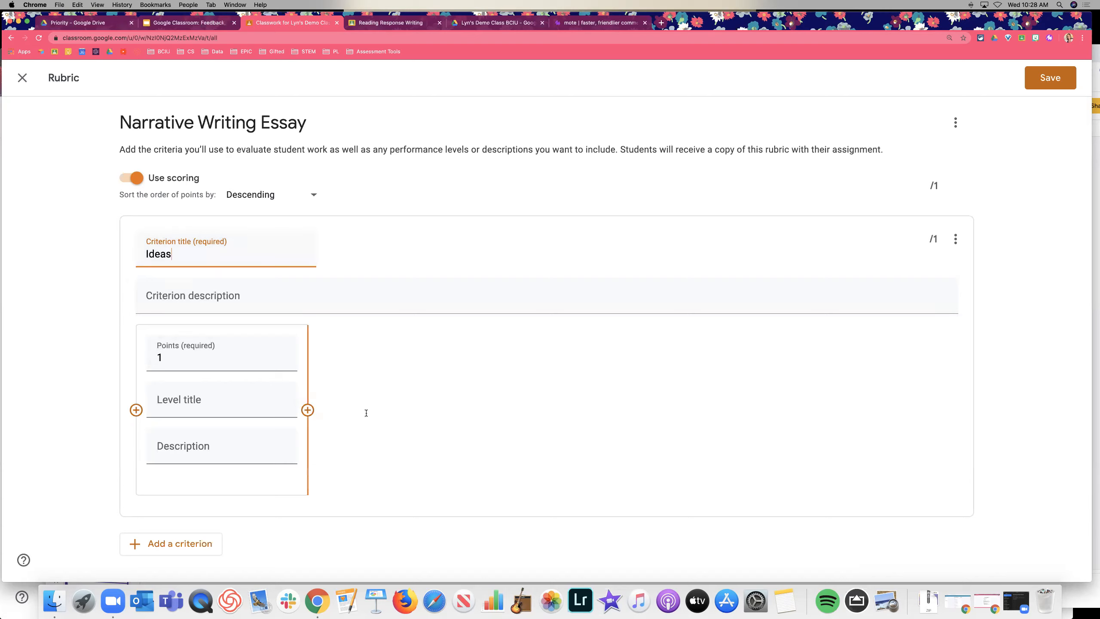
- Add three more performance levels to the Ideas criterion and set their points to 2, 3 and 4
left_click(308, 410)
left_click(480, 410)
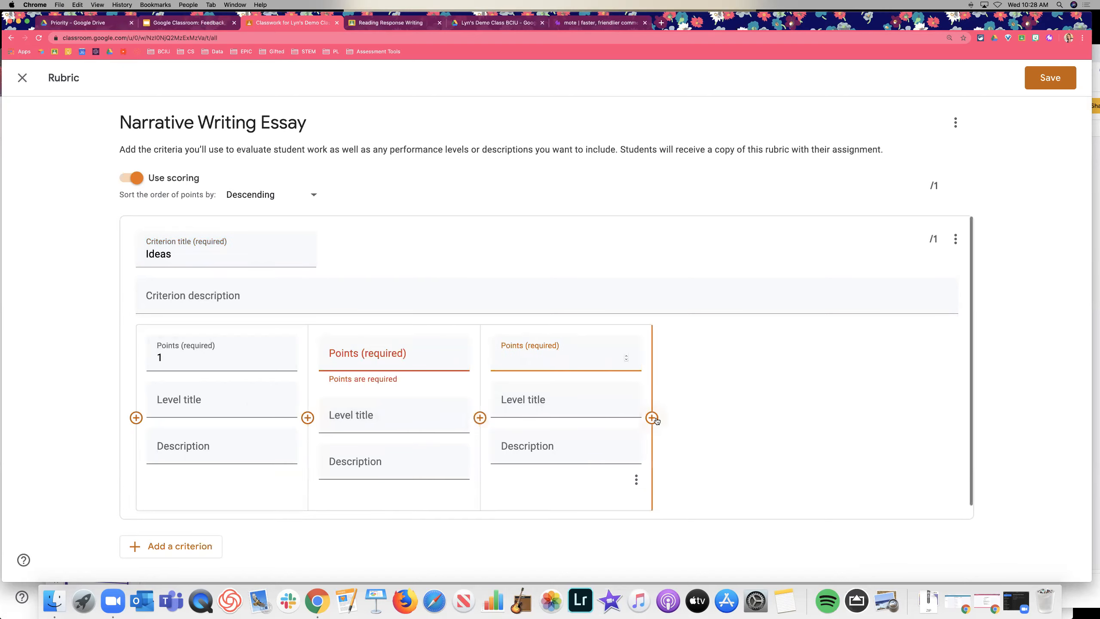
left_click(652, 418)
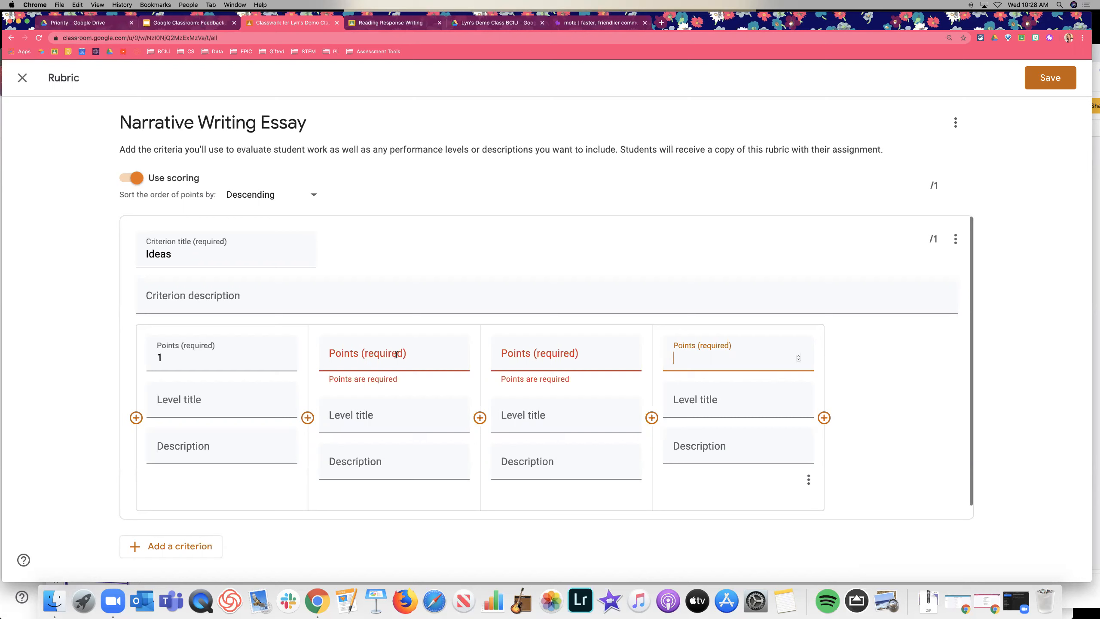
left_click(362, 355)
type("2")
left_click(640, 357)
type("3")
left_click(710, 354)
type("4")
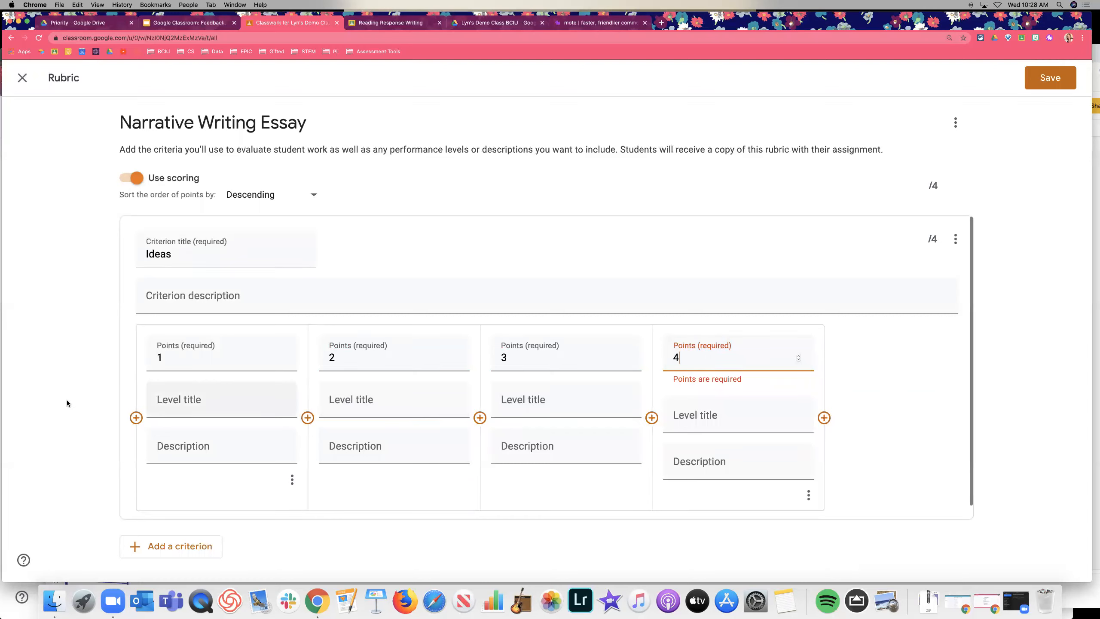
- Retitle the Ideas criterion as "Sequenced Events", leaving the level titles and descriptions blank
left_click(175, 403)
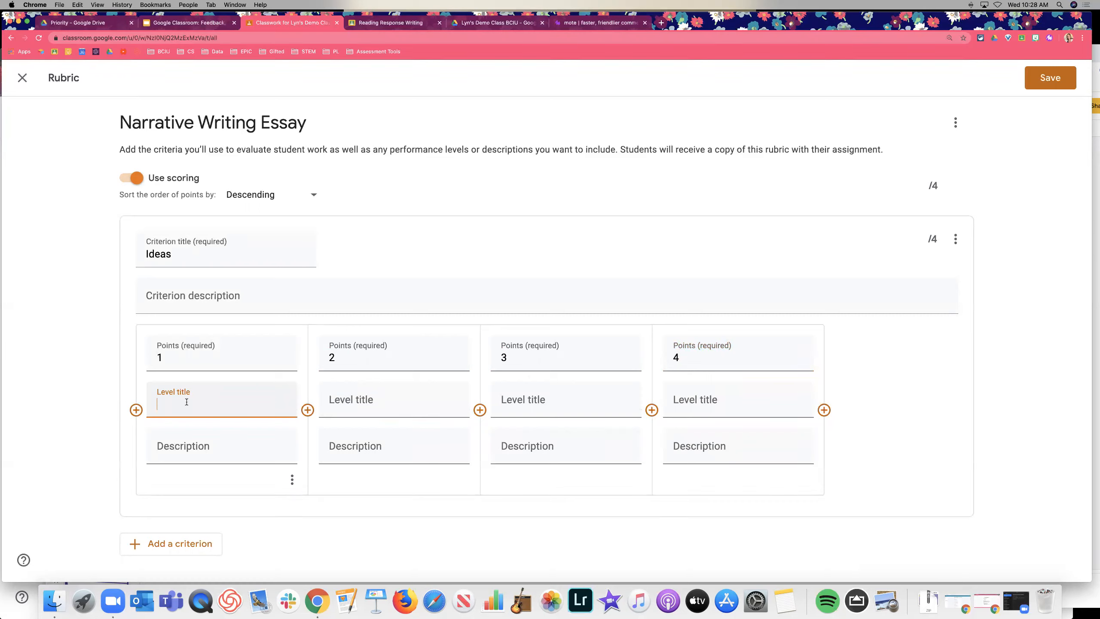
left_click(189, 448)
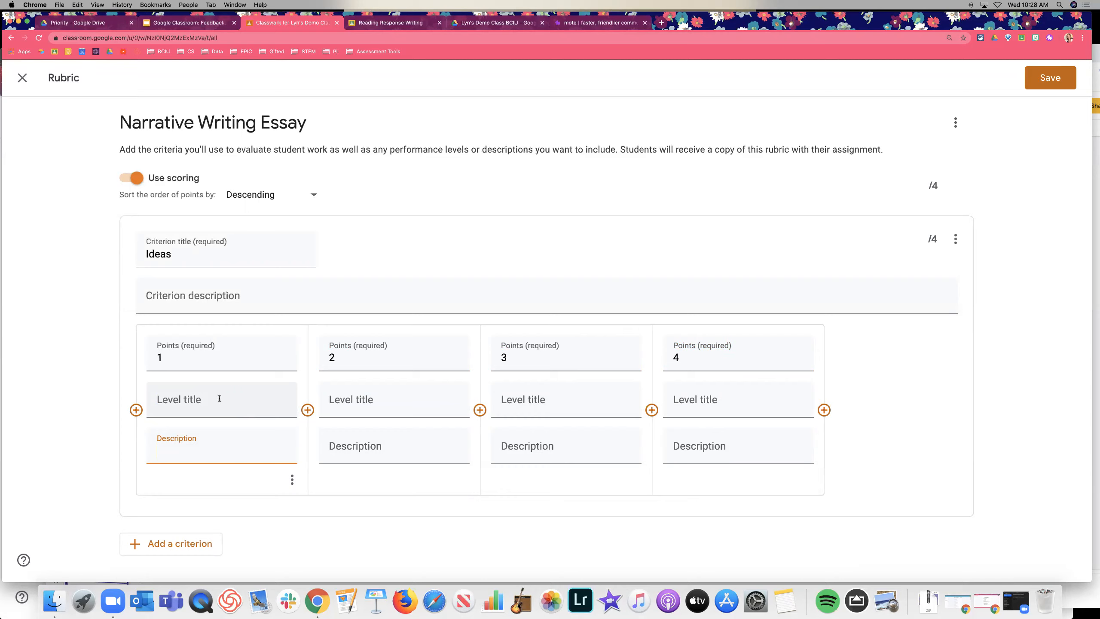
type("Doe")
key("BackSpace")
key("BackSpace")
left_click_drag(191, 255, 149, 254)
type("Sequenced Events")
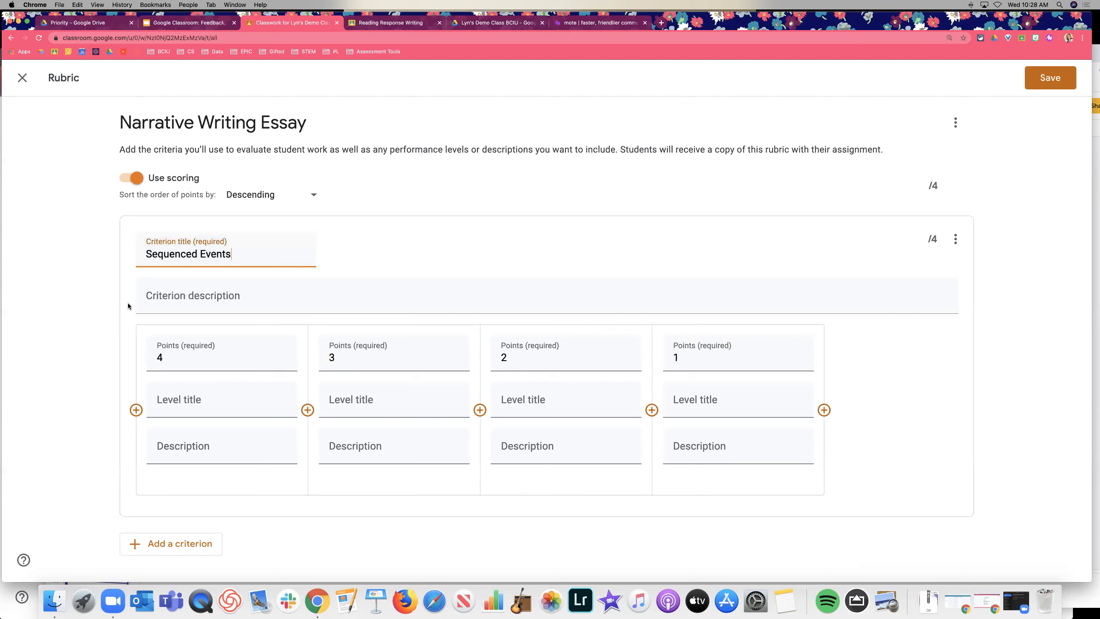
- Enter "Does not recount events in the story." as the description of the first level of Sequenced Events
left_click(201, 444)
type("Dies nit reciev")
key("BackSpace")
key("BackSpace")
key("super+a")
type("Does not recount events in the story.")
key("Tab")
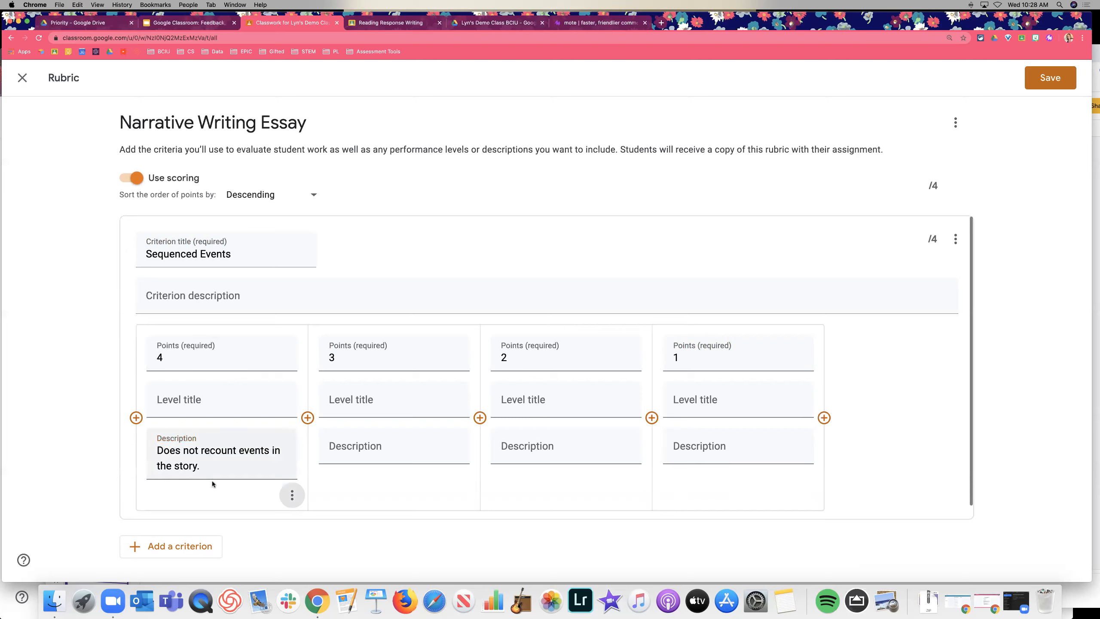
- Move the description "Does not recount events in the story." from the 4-point level to the 1-point level
triple_click(189, 457)
key("super+x")
left_click(735, 453)
key("super+v")
left_click(261, 448)
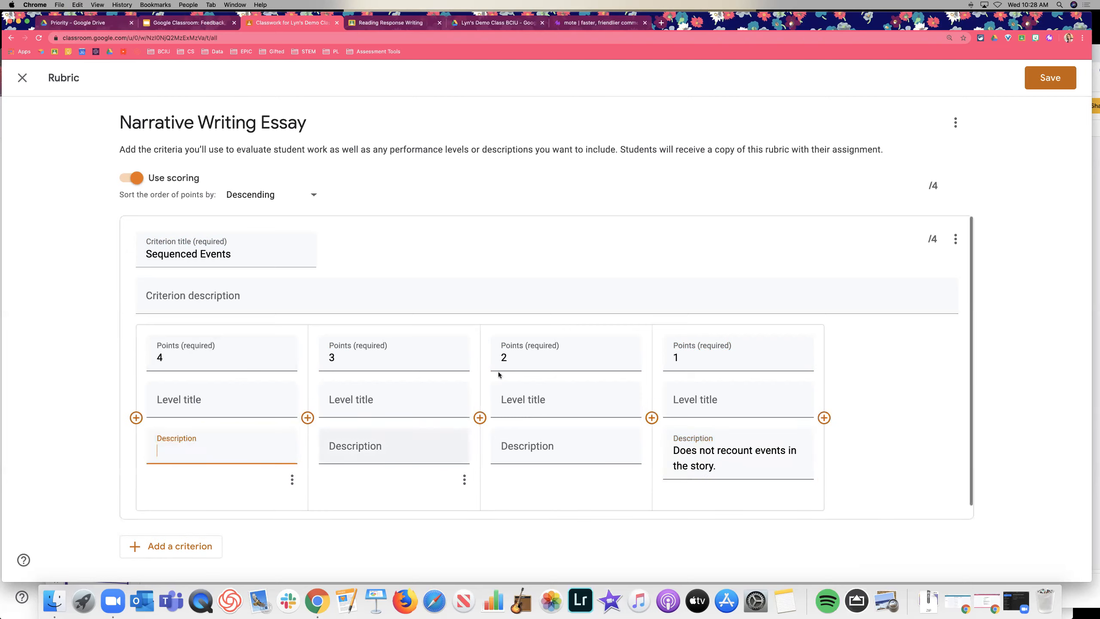
- Set the points of the first three Sequenced Events levels to 3, 2 and 1, and clear the fourth level's points
left_click(282, 359)
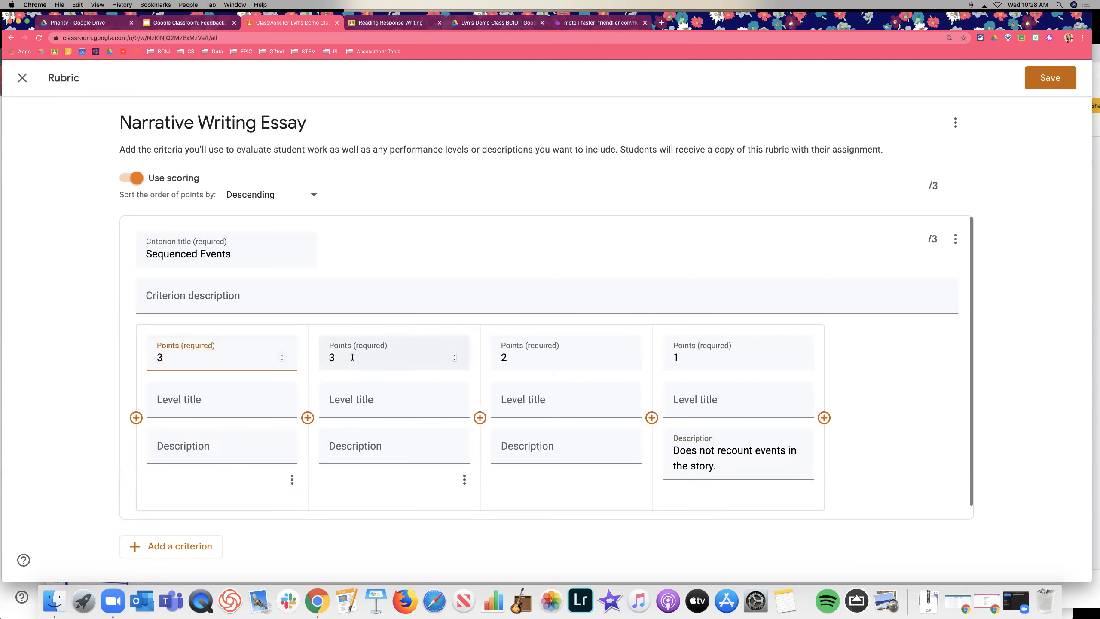
left_click(454, 359)
key("Down")
left_click(736, 356)
key("BackSpace")
- Move the fourth level's description to the new 1-point level and delete the emptied fourth level
triple_click(715, 483)
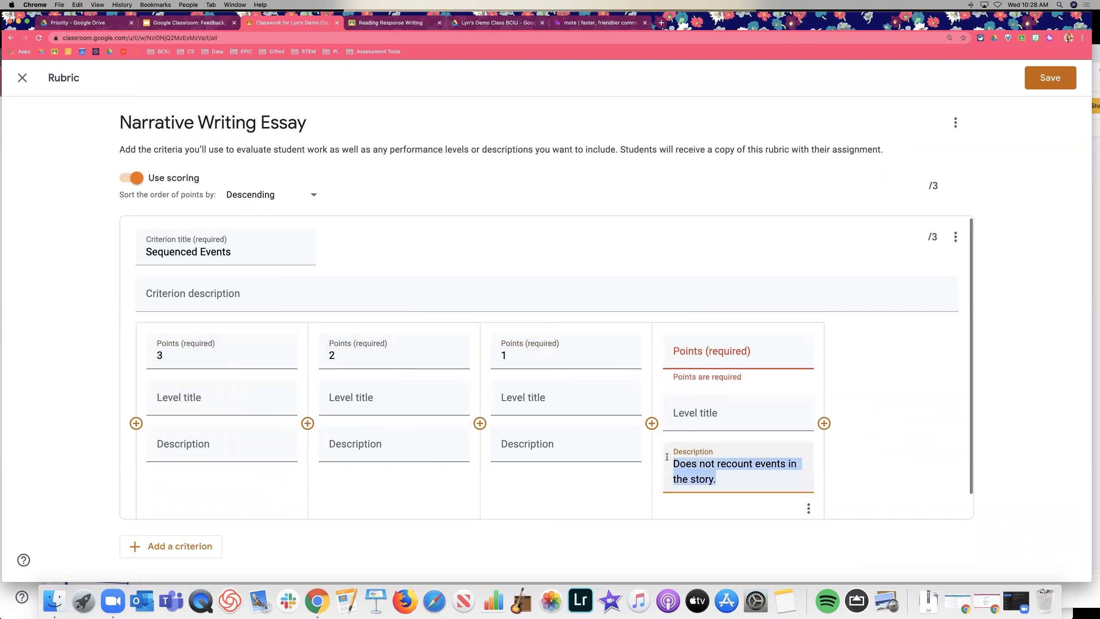
key("super+x")
left_click(590, 451)
key("super+v")
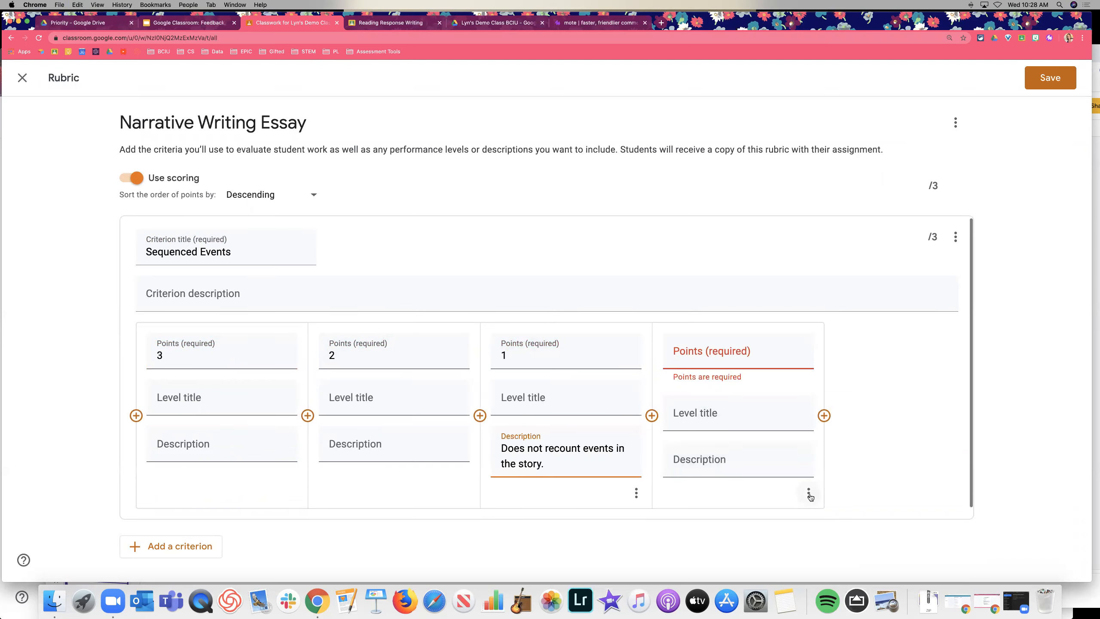
left_click(809, 495)
left_click(736, 461)
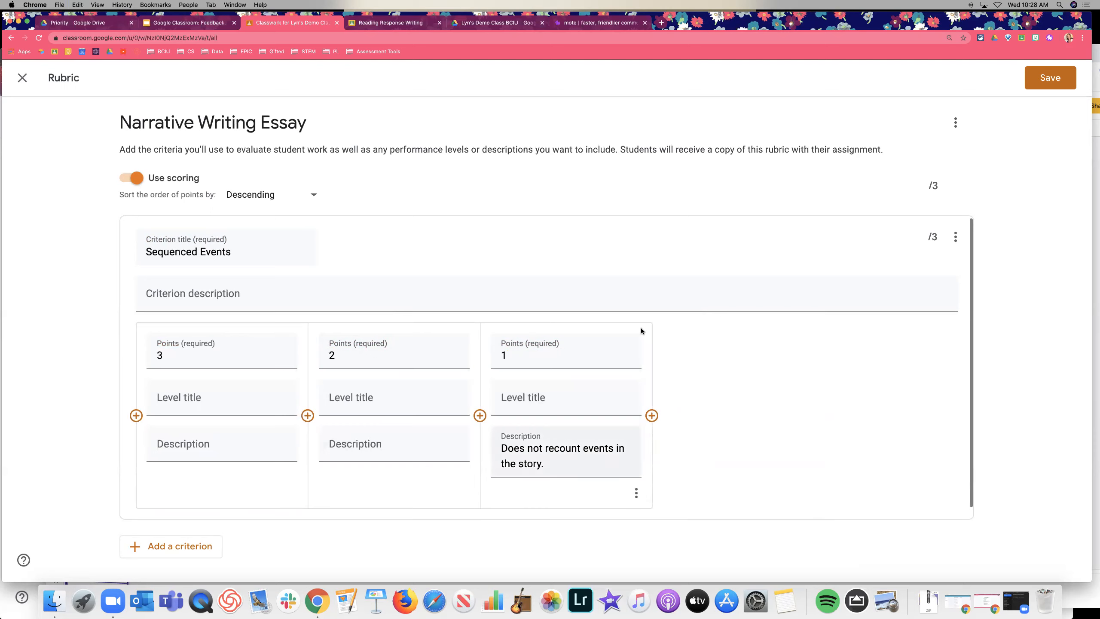
- Describe the 2-point level as "Recounts Events in the Story" and the 3-point level as "Recounts 2 or more appropriately sequenced events."
left_click(219, 449)
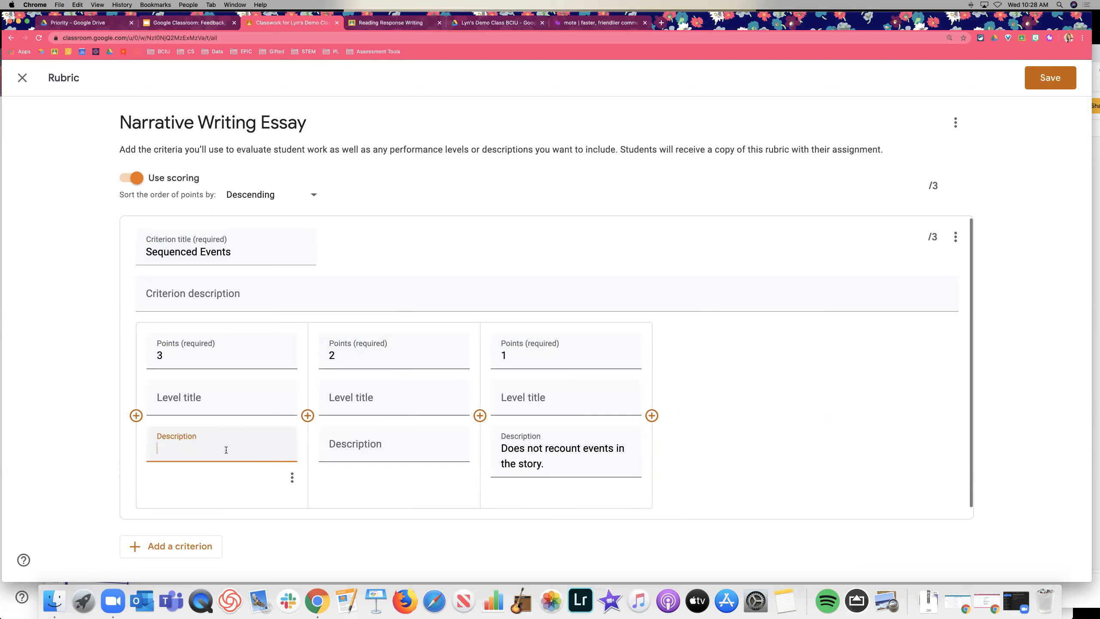
left_click(354, 451)
type("R")
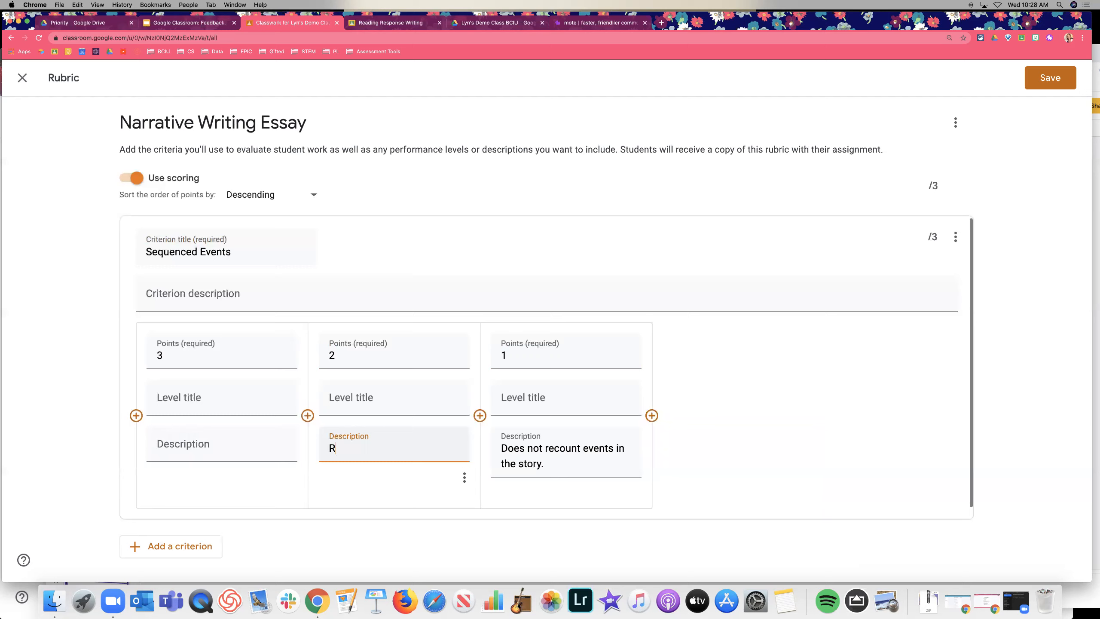
type("ecounts Events in the Story")
left_click(242, 449)
type("Recount")
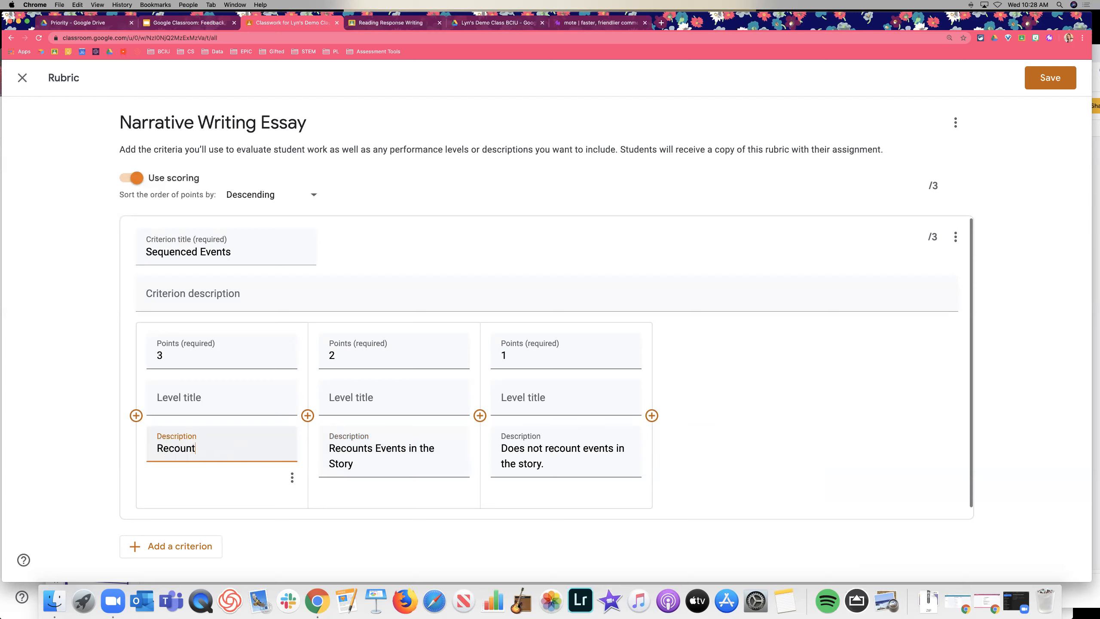
type("s 2 or more appropriately s")
type("equenced event")
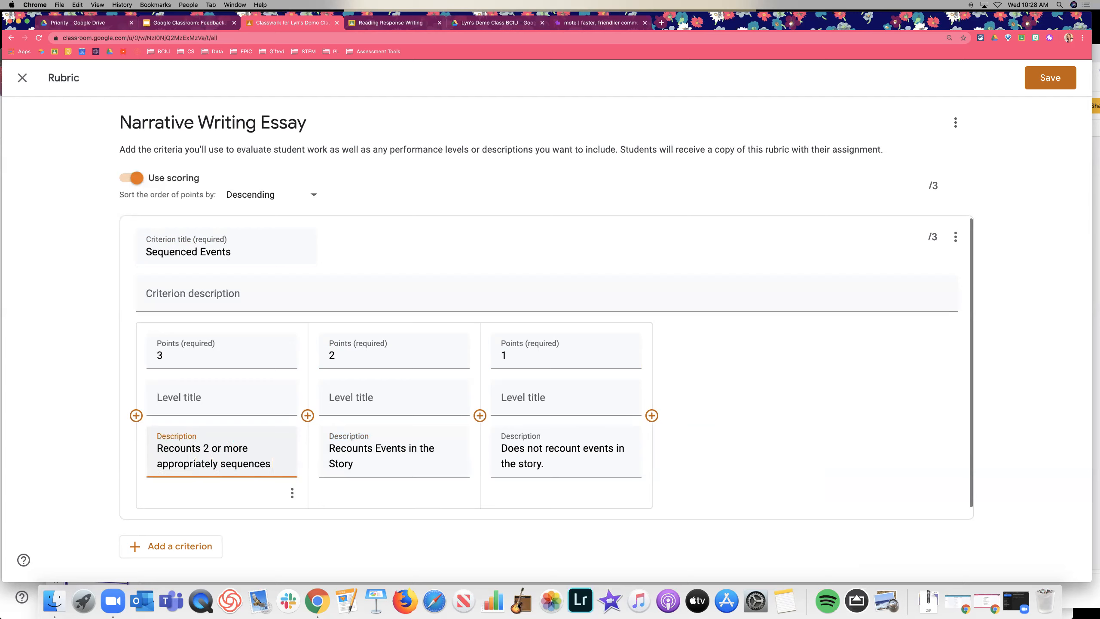
type("s.")
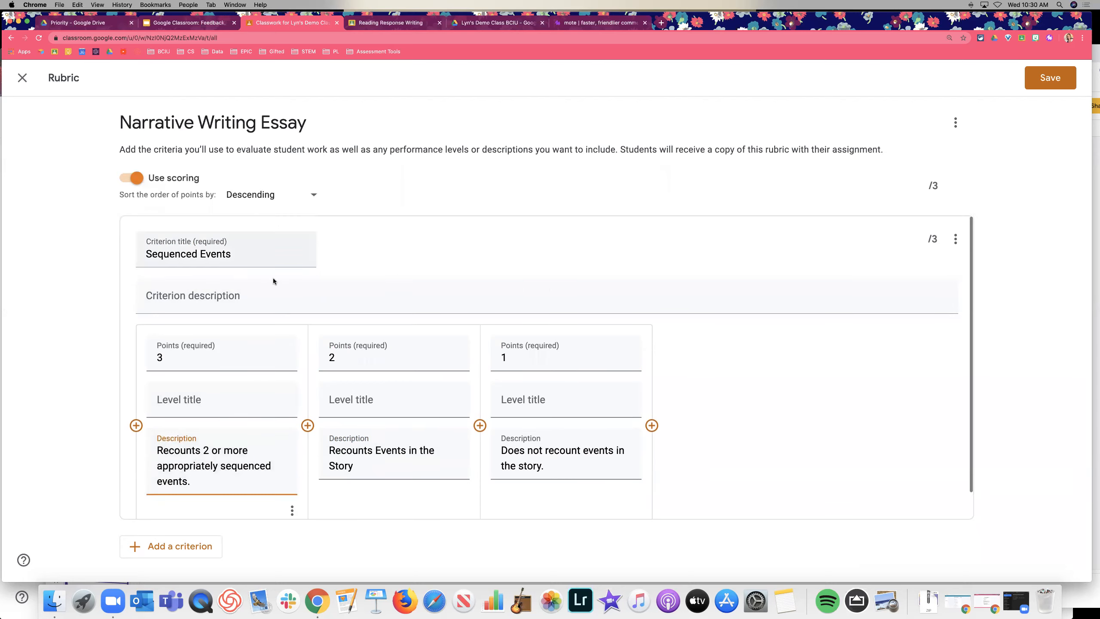
- Add a second criterion to the rubric and give it three performance levels
scroll(255, 314, "down", 1)
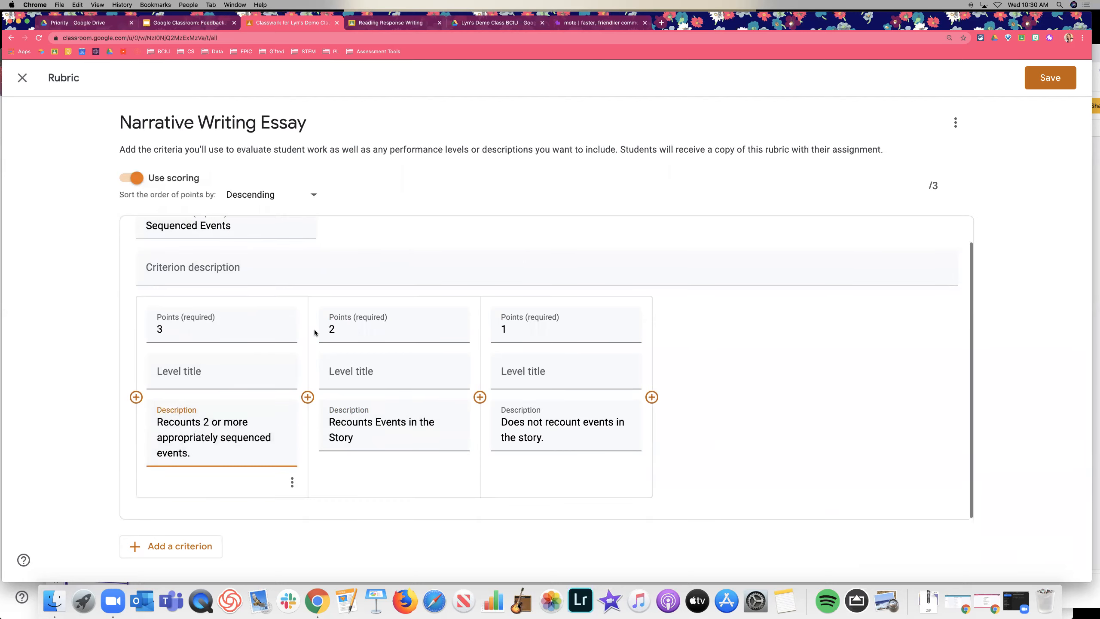
left_click(179, 548)
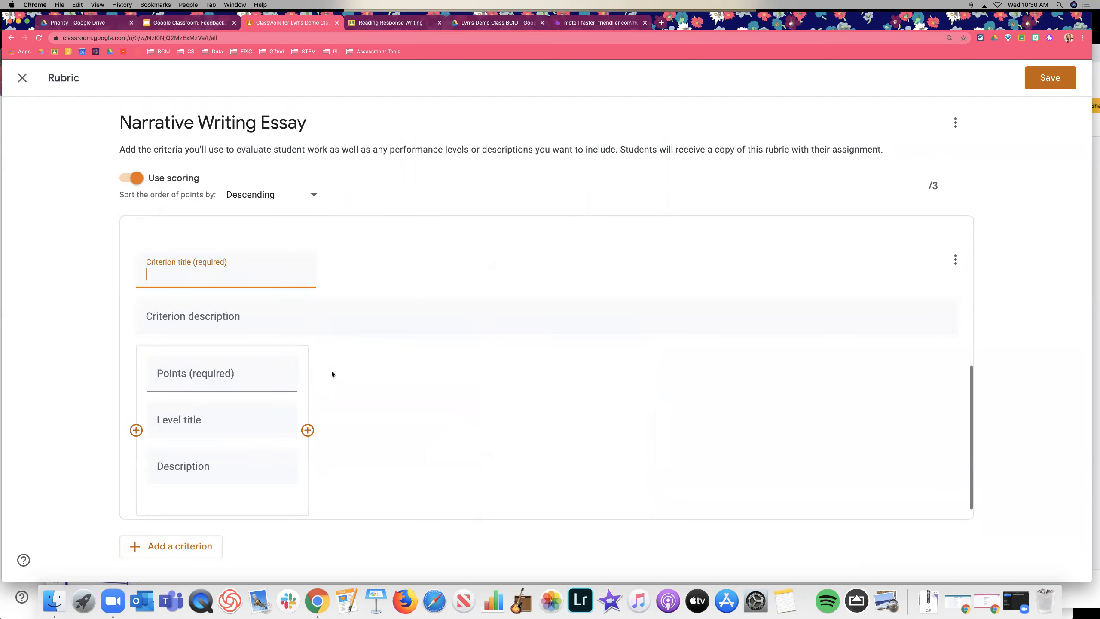
left_click(308, 413)
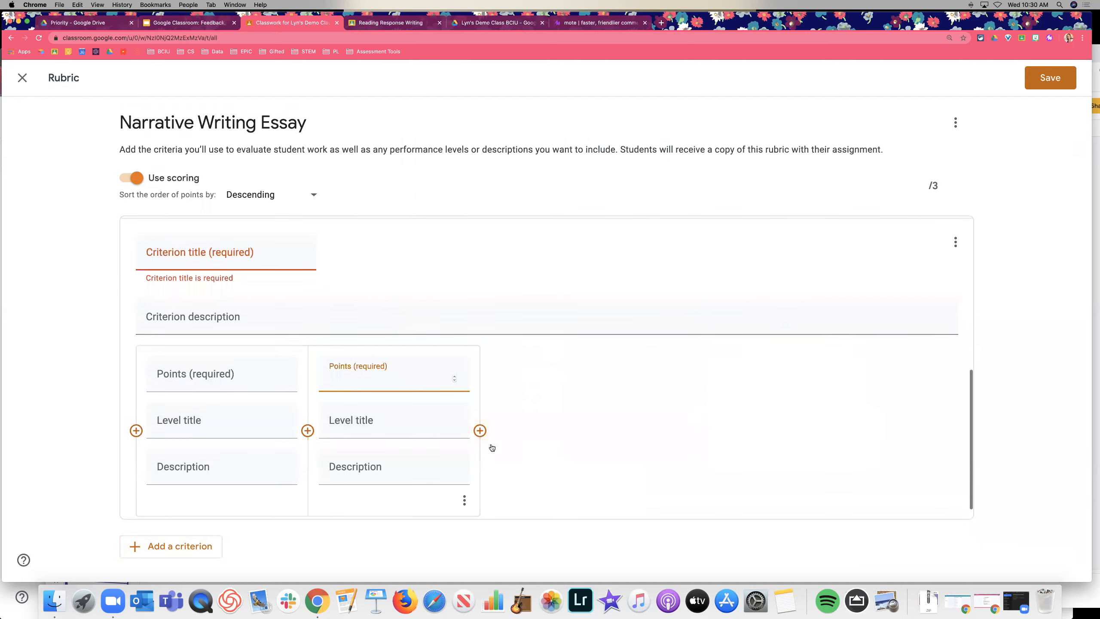
left_click(480, 436)
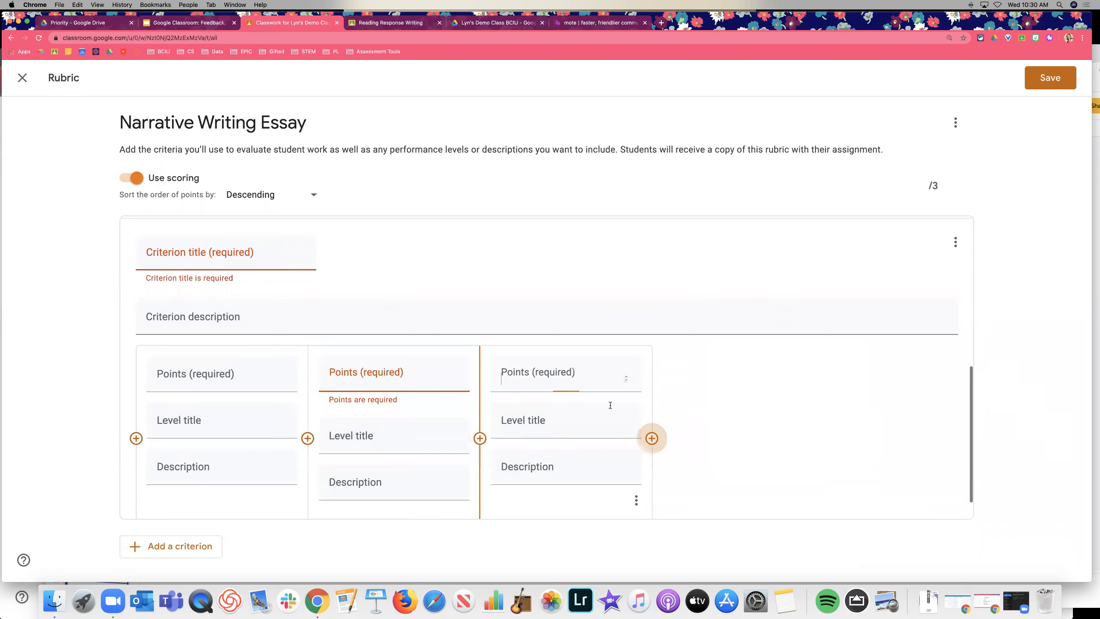
- Set the second criterion's level points to 3, 2 and 1, and title the criterion "Details"
left_click(206, 363)
type("15")
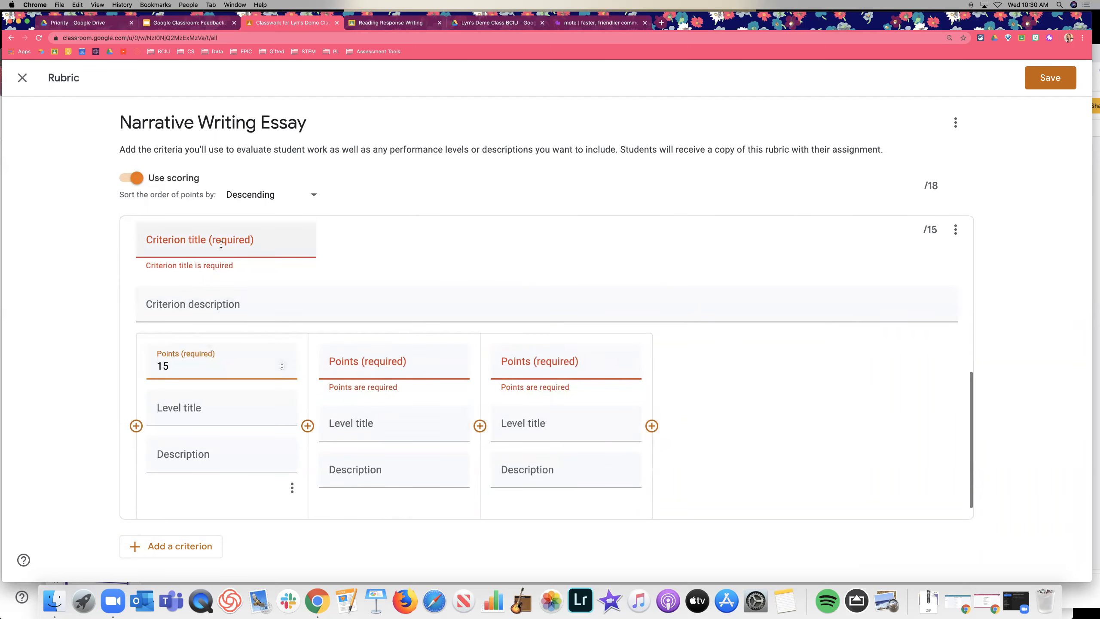
double_click(188, 370)
type("3")
left_click(390, 366)
type("2")
left_click(569, 367)
type("1")
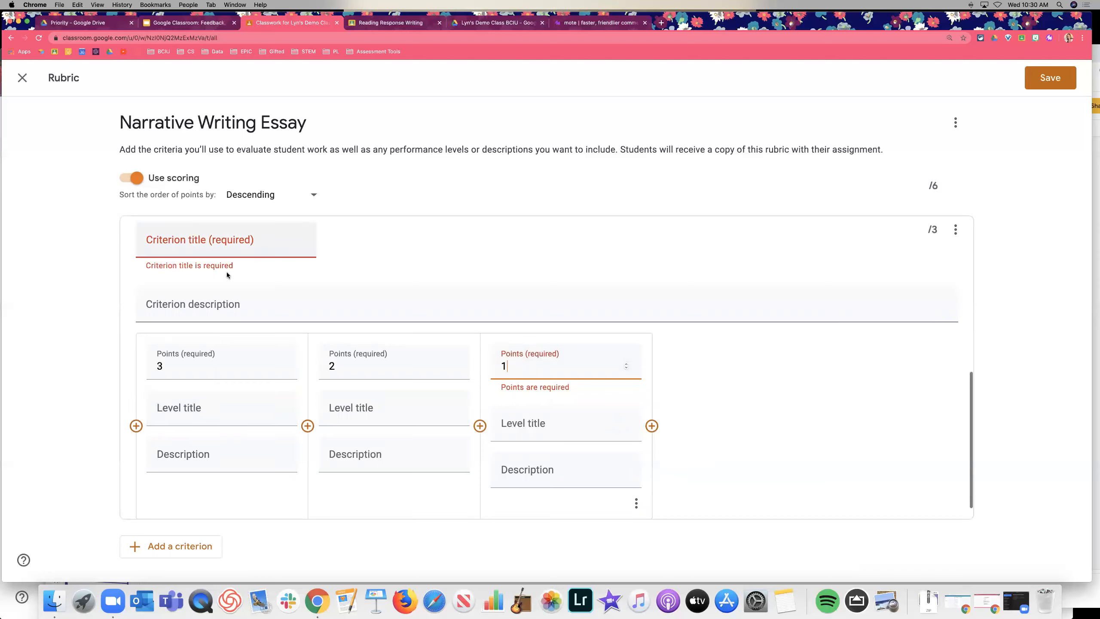
left_click(210, 240)
type("Details")
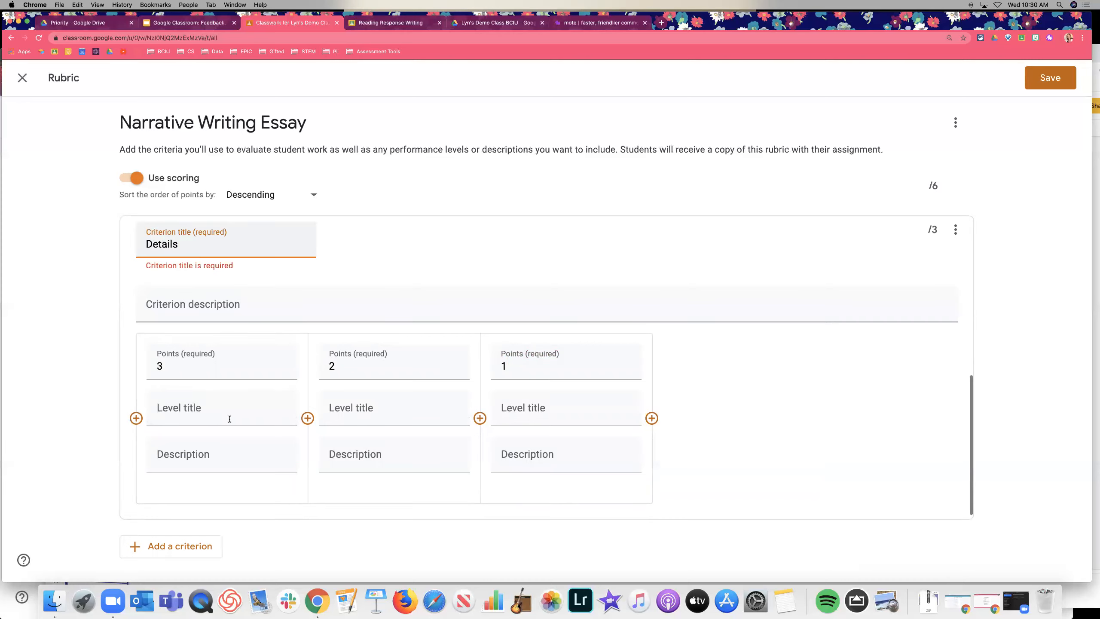
- Describe the 3-point level of Details as "Supplies more than one detail about what happened in the story."
left_click(224, 455)
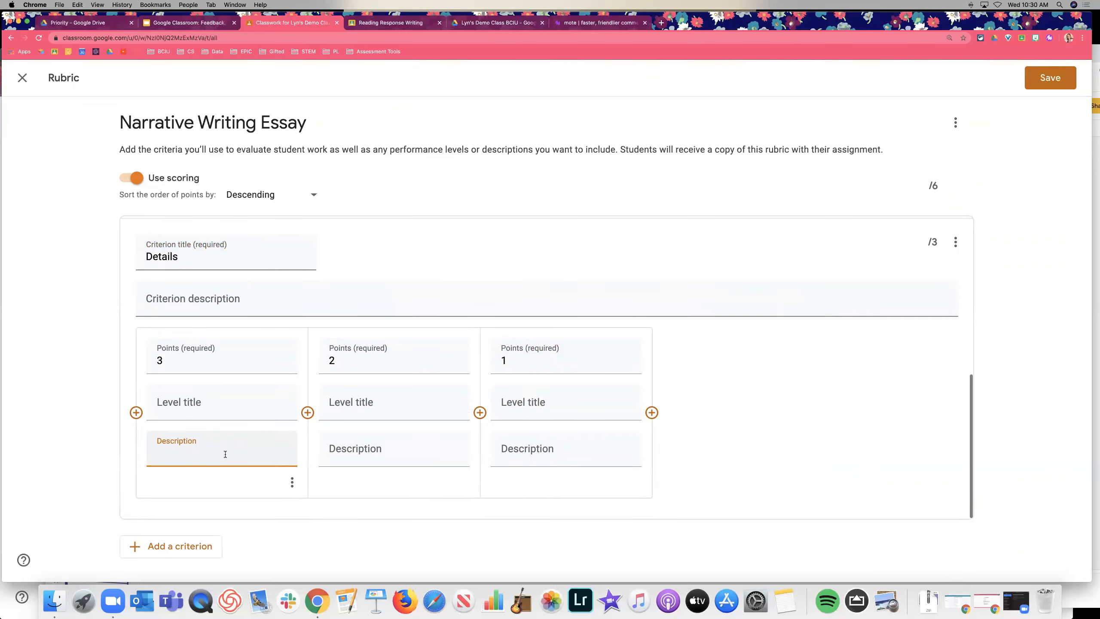
type("Supplies more than one detail about what happene")
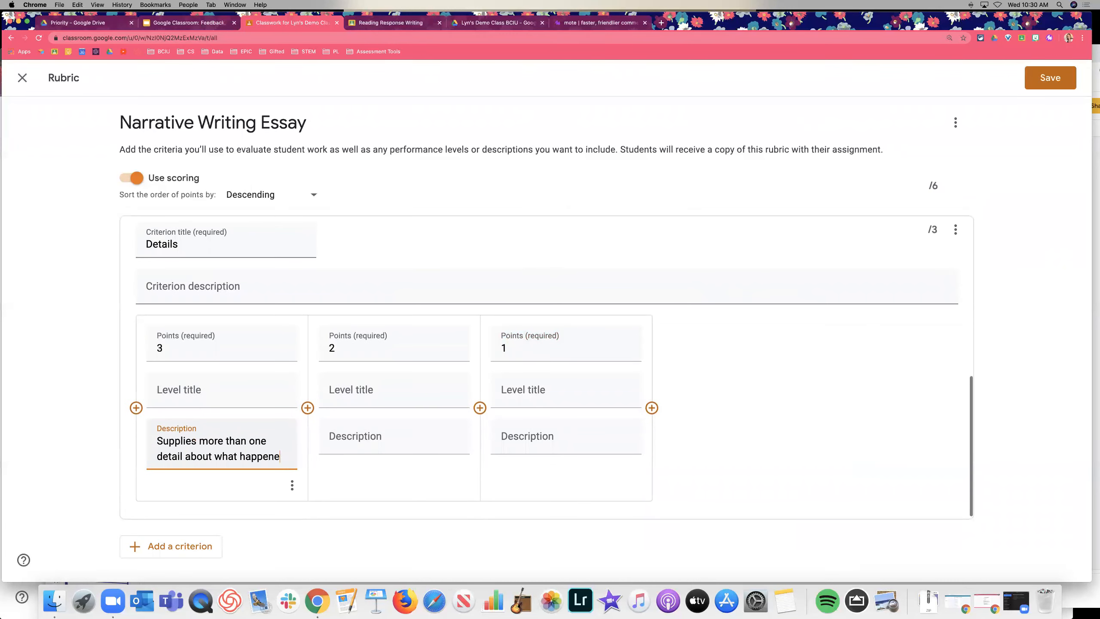
type("d in the story.")
key("Tab")
key("Tab")
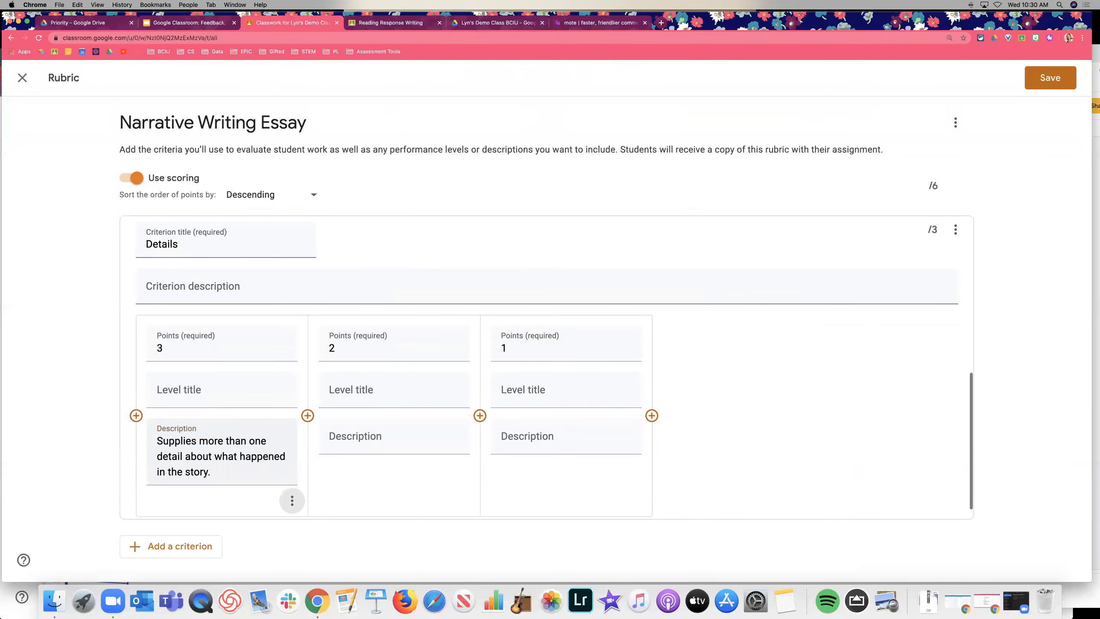
- Describe the 2-point level of Details as "Supplies one detail about what happened in the story."
left_click(392, 447)
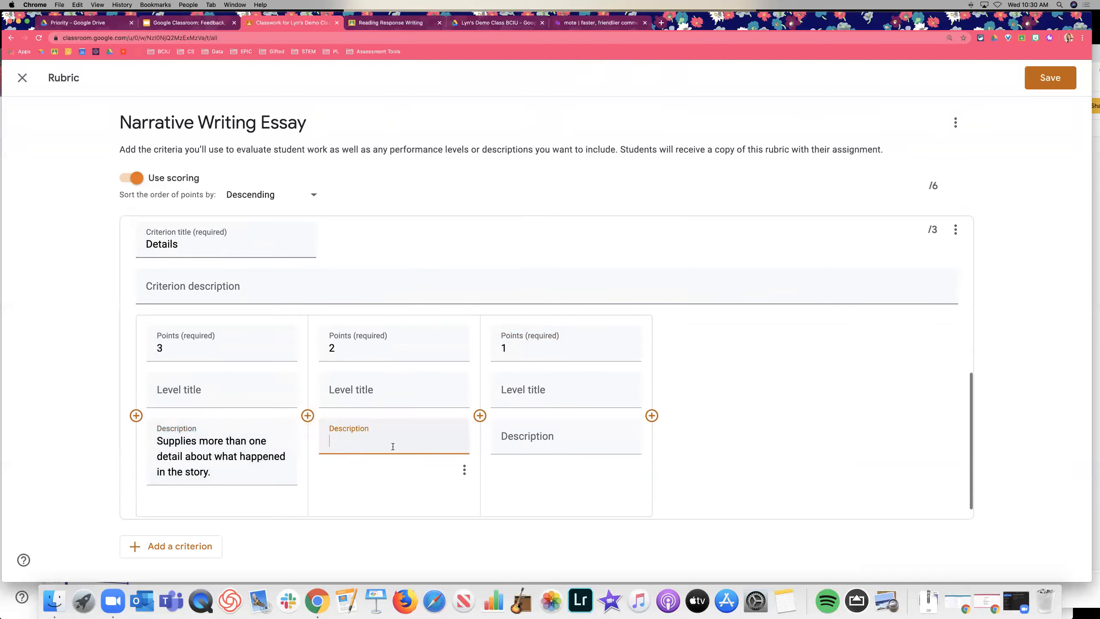
type("Supplies one detail about ")
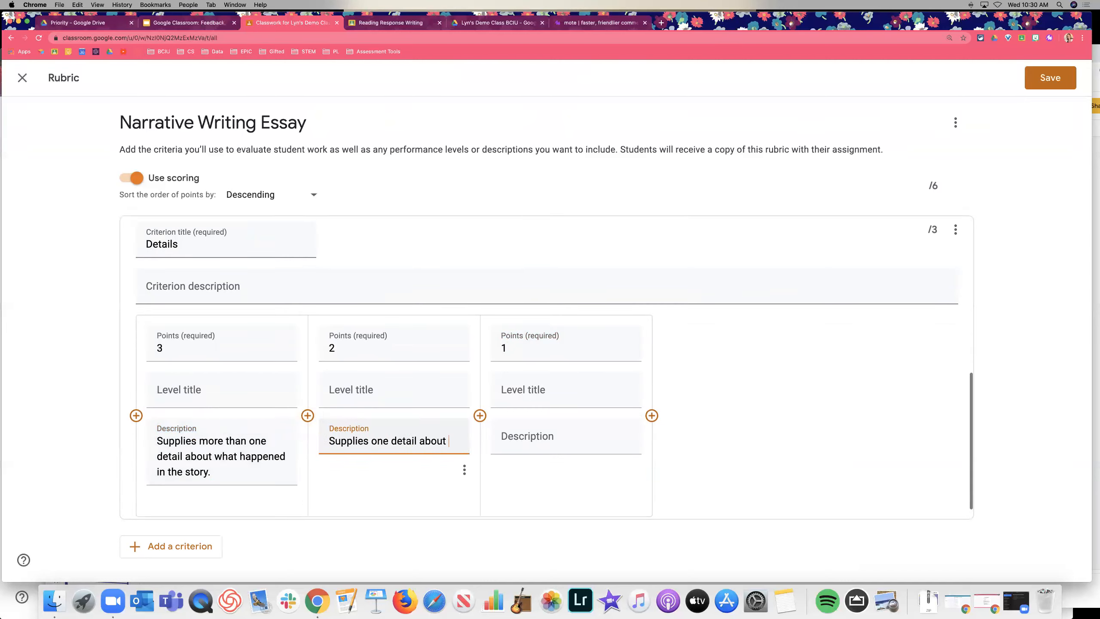
type("what happenedi n the story.")
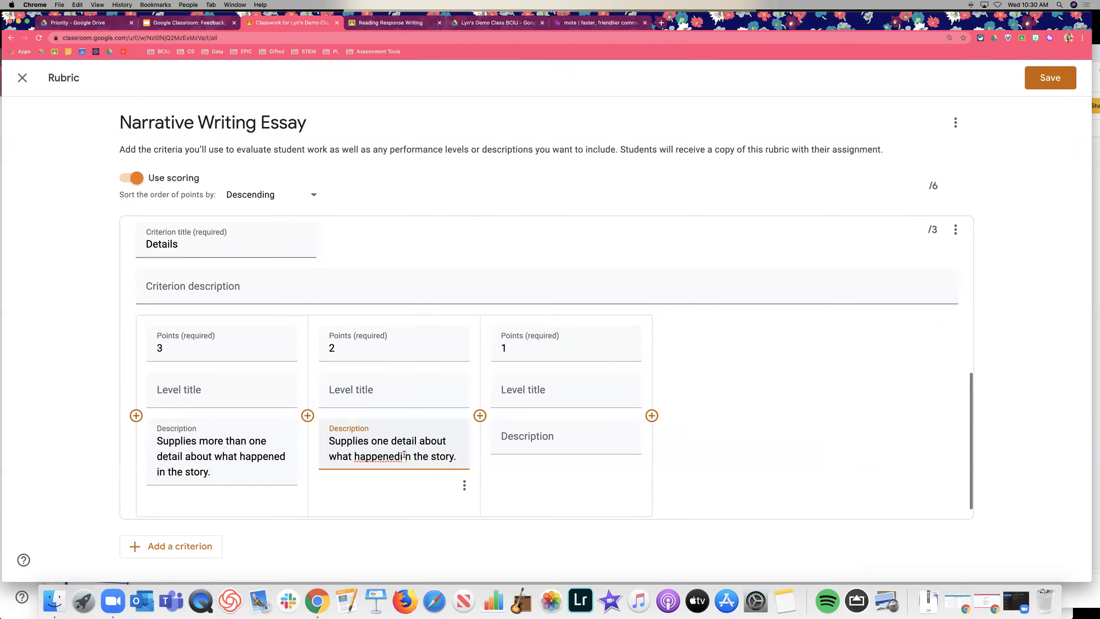
key("BackSpace")
key("Left")
- Describe the 1-point level of Details as "Does not supply any details about what happened in the story."
left_click(527, 436)
type("Does not supply any details about what happenedi n the")
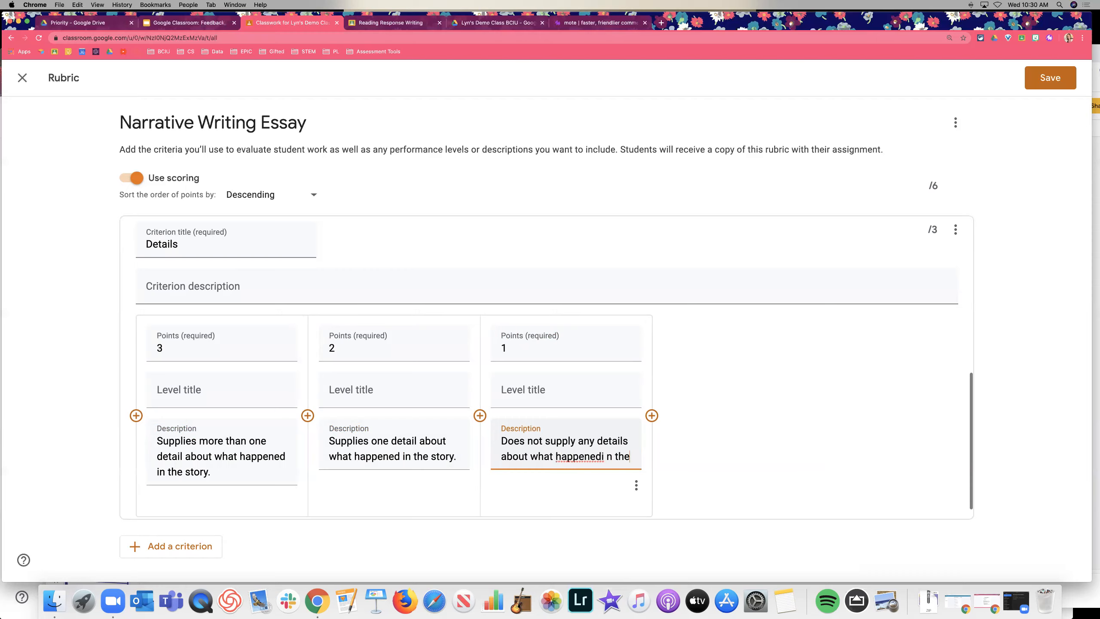
type(" story.")
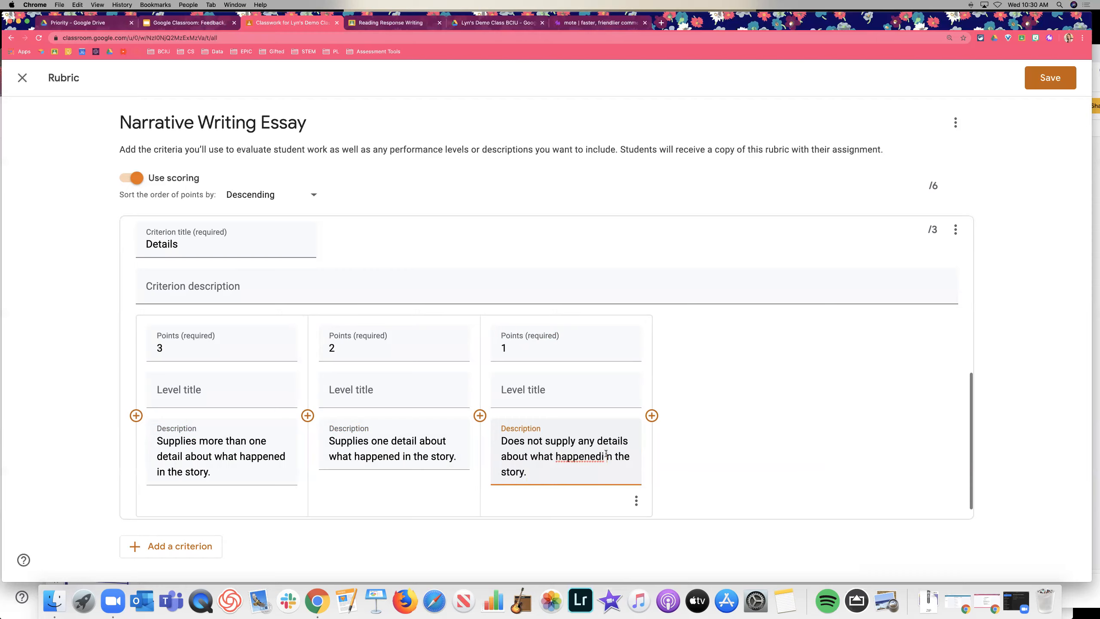
key("BackSpace")
key("Left")
- Save the Narrative Writing Essay rubric to the assignment
left_click(953, 123)
left_click(999, 144)
left_click(1052, 78)
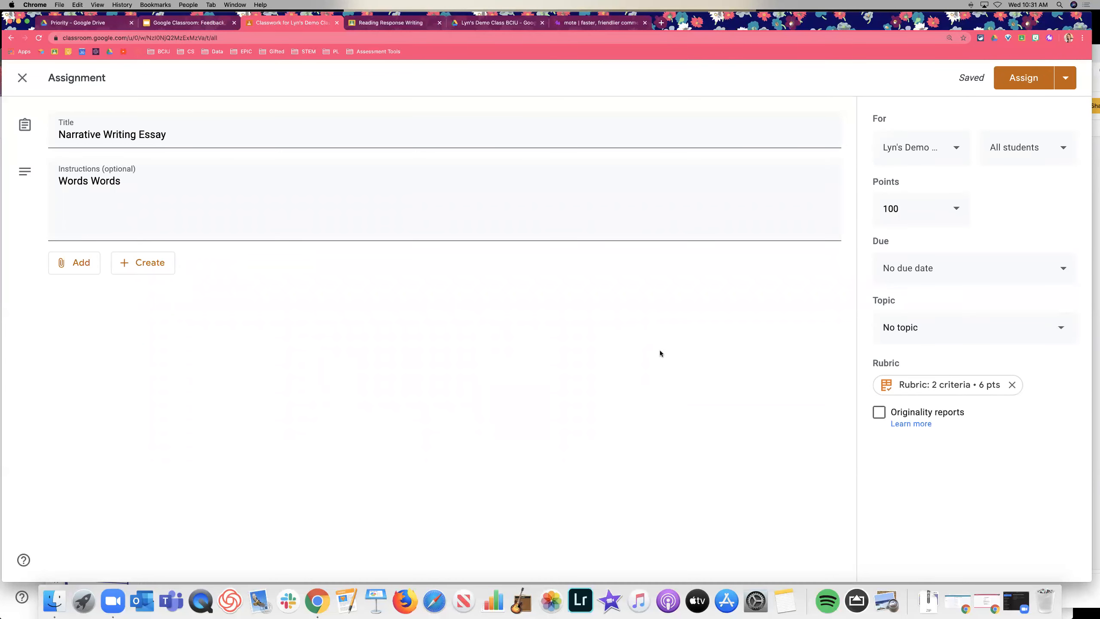
- Review the attached rubric and its Export to Sheets option, then present the Export Your Rubric slide in Google Slides
left_click(913, 385)
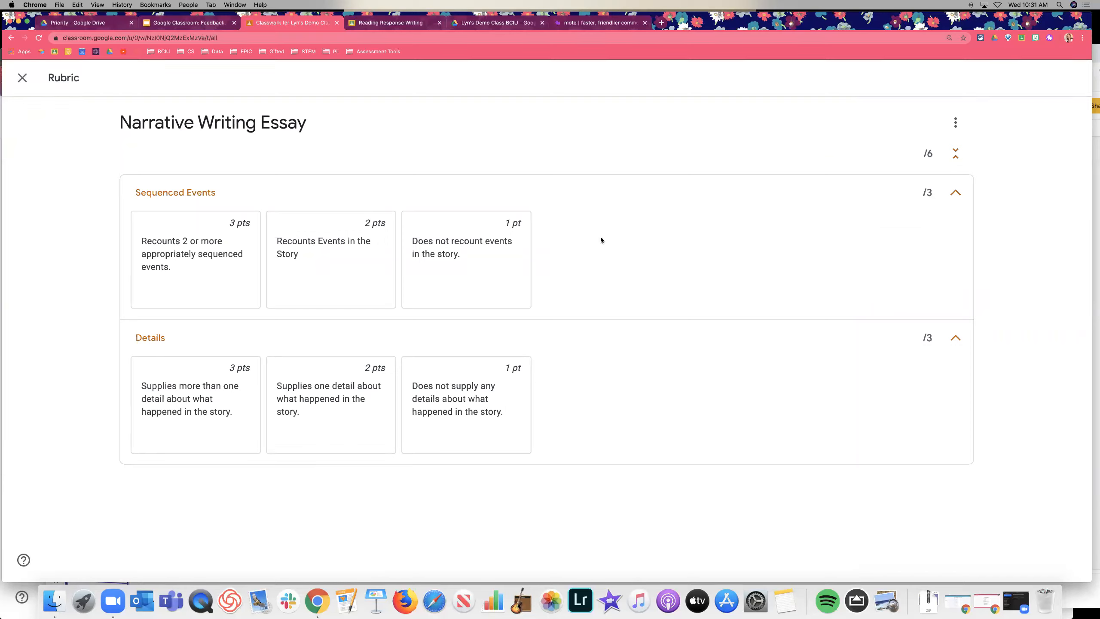
left_click(962, 124)
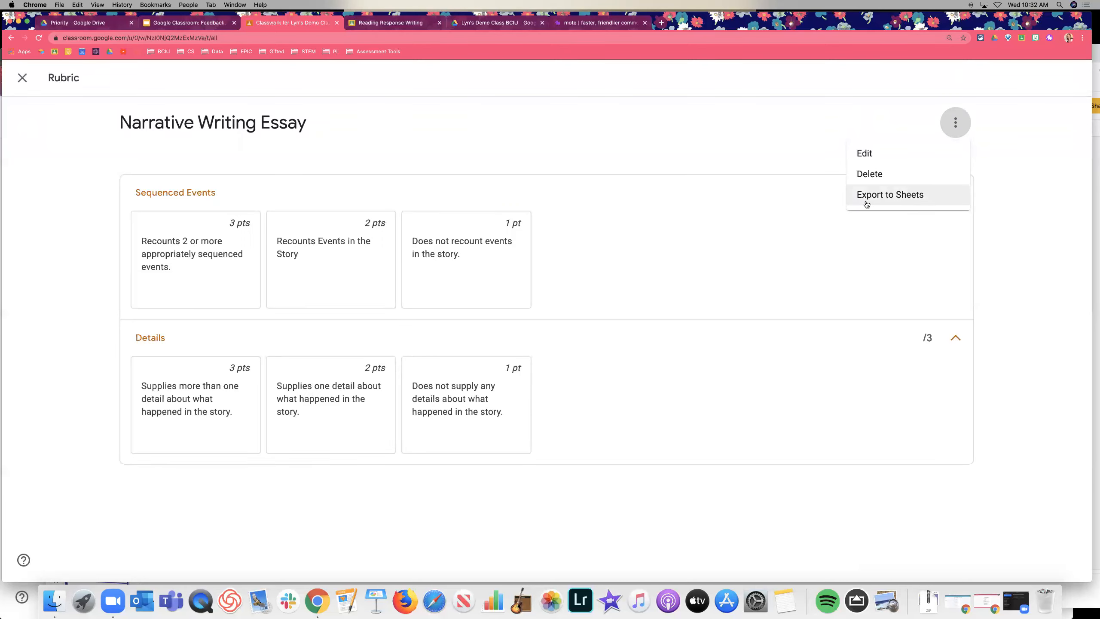
left_click(186, 27)
left_click(952, 87)
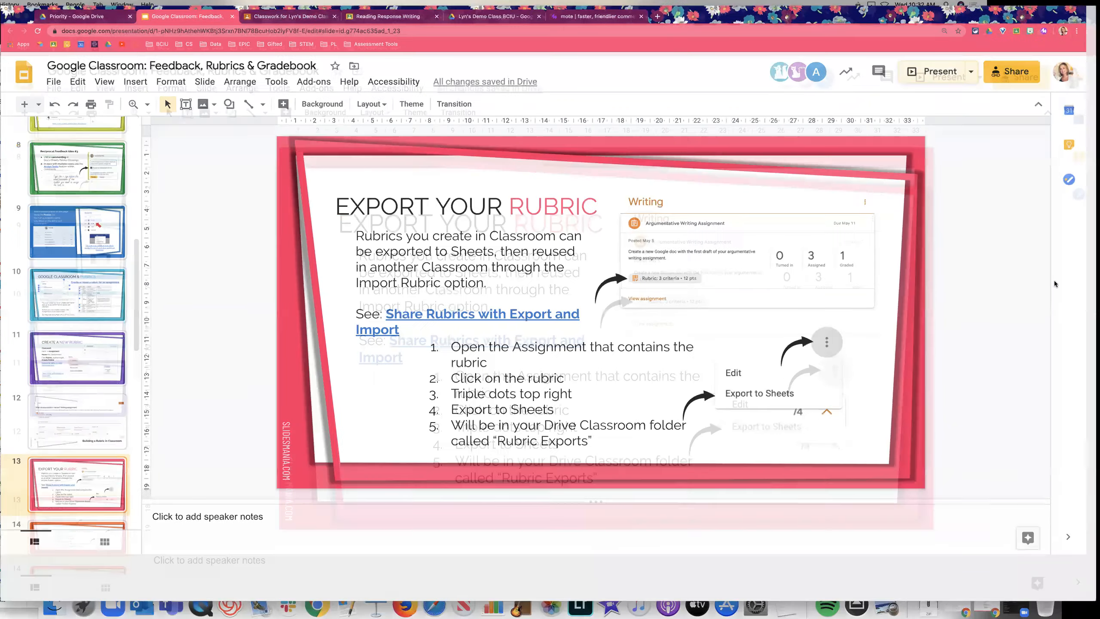
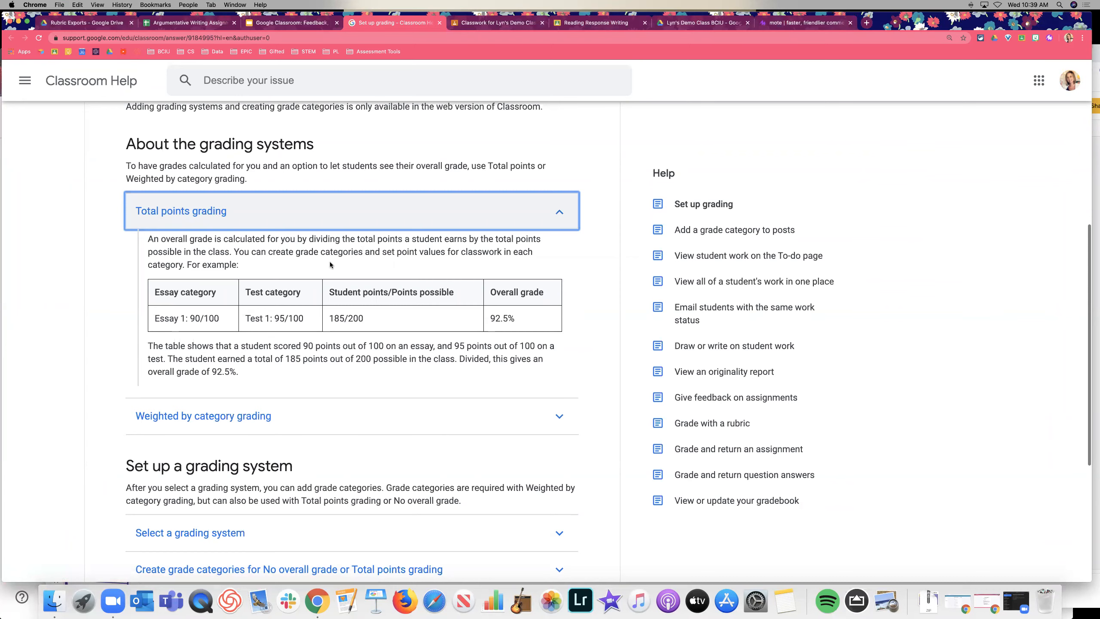
- Examine the Total points and Weighted by category grading explanations and their example tables in the Classroom Help article
scroll(309, 257, "down", 1)
scroll(309, 258, "down", 1)
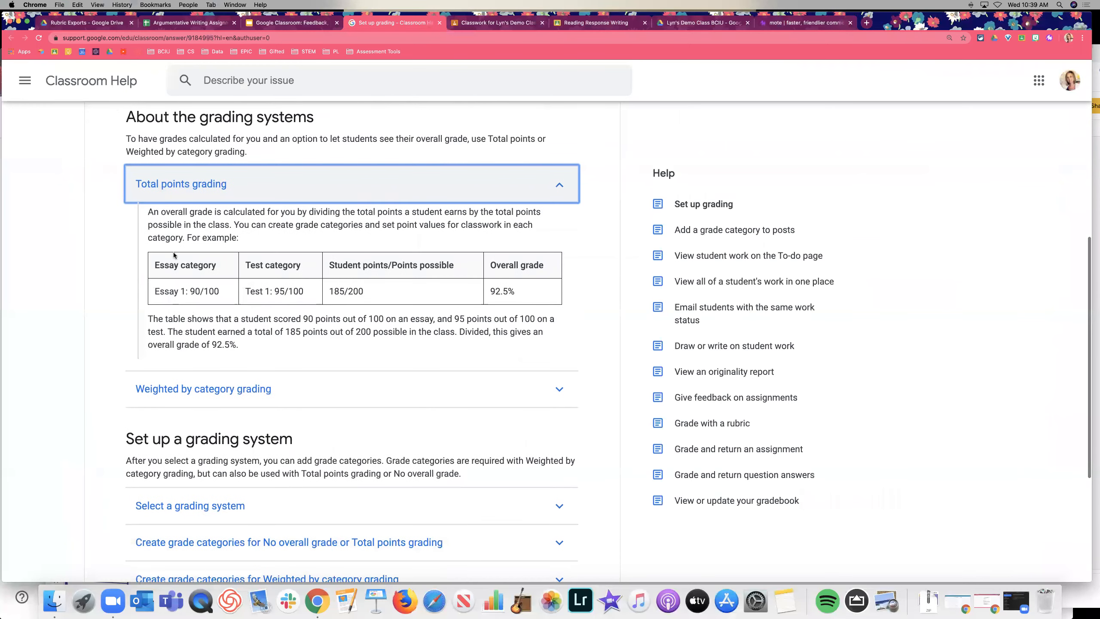
scroll(131, 255, "down", 2)
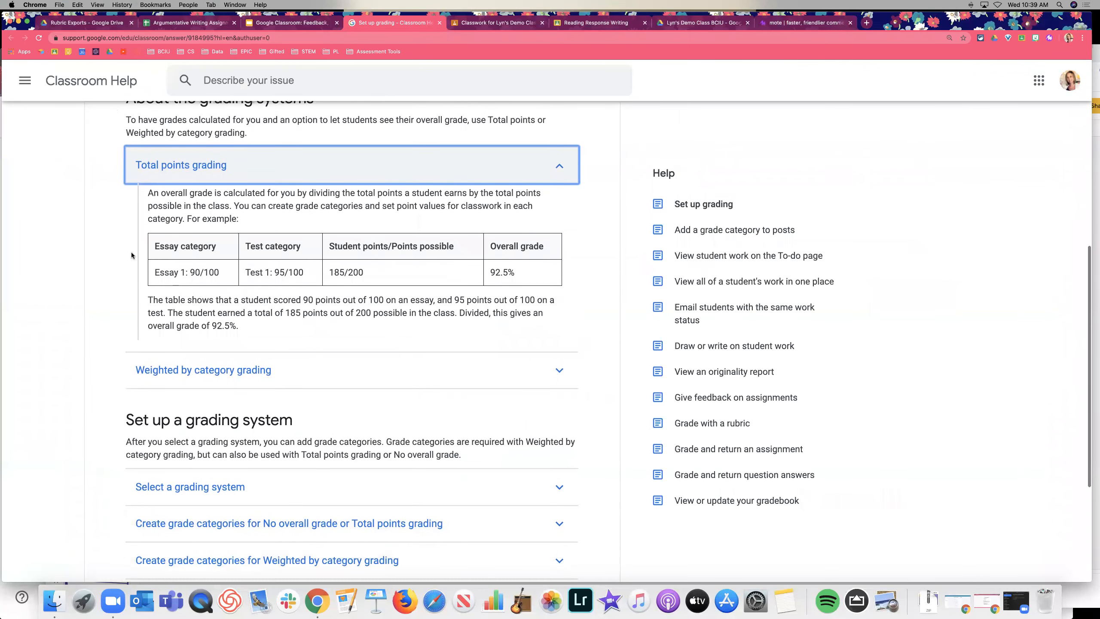
scroll(132, 255, "down", 5)
left_click(129, 267)
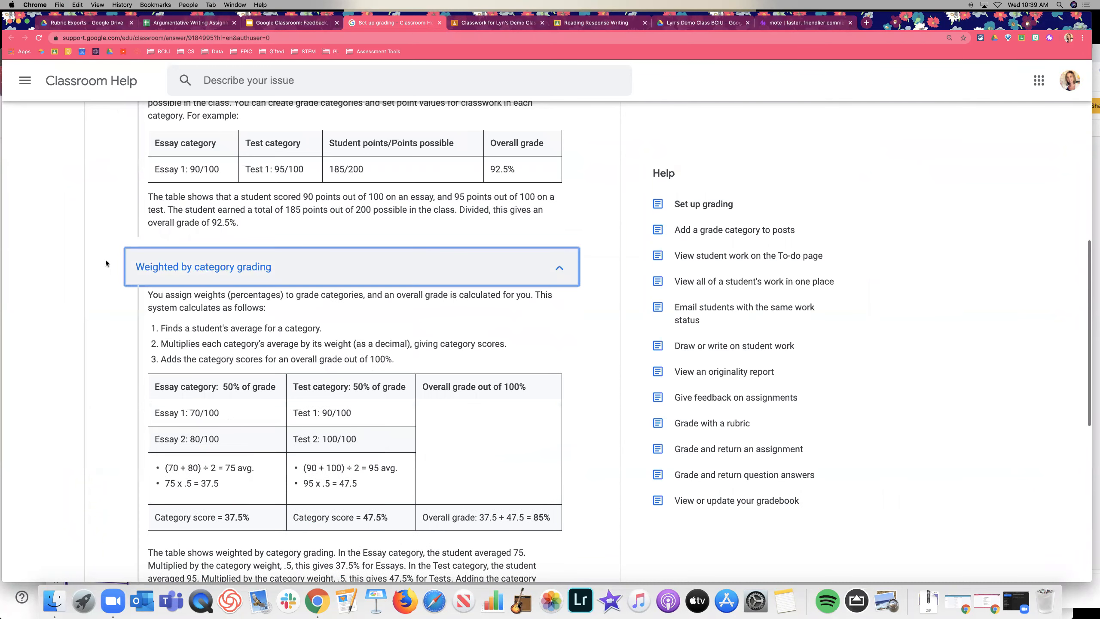
scroll(226, 211, "down", 4)
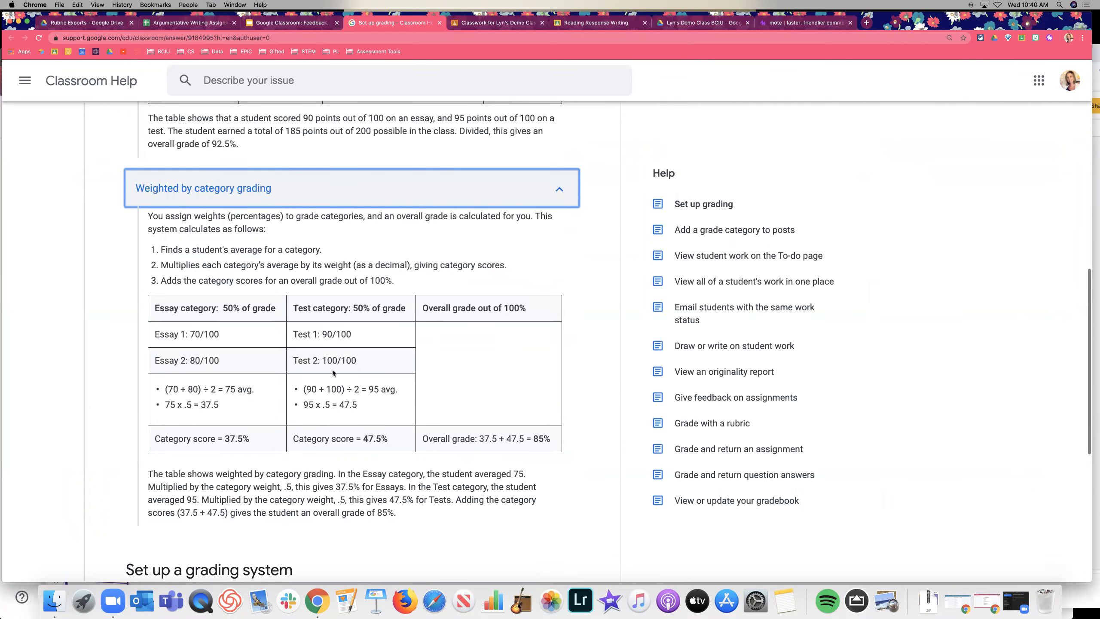
scroll(479, 372, "down", 2)
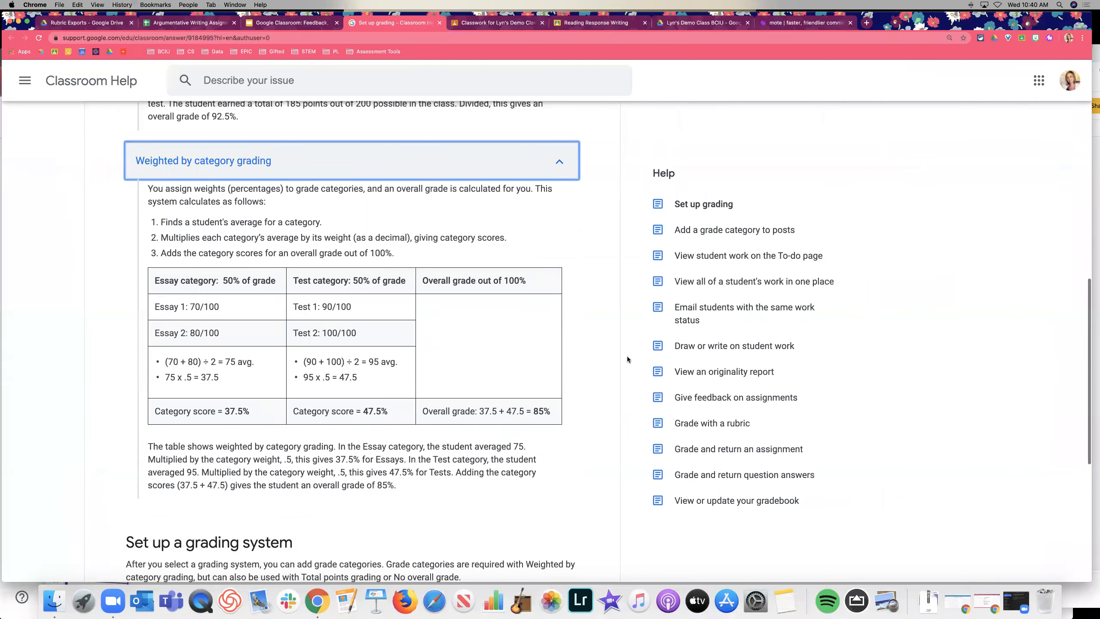
scroll(605, 353, "down", 10)
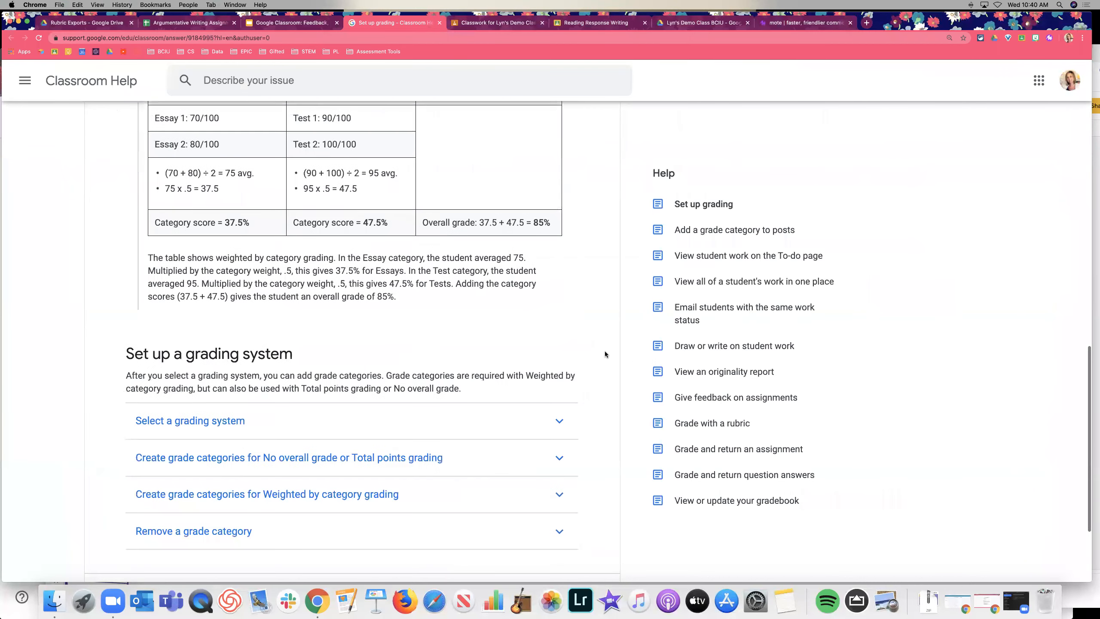
- Examine the help instructions for selecting a grading system, removing a grade category and creating grade categories
scroll(601, 344, "down", 2)
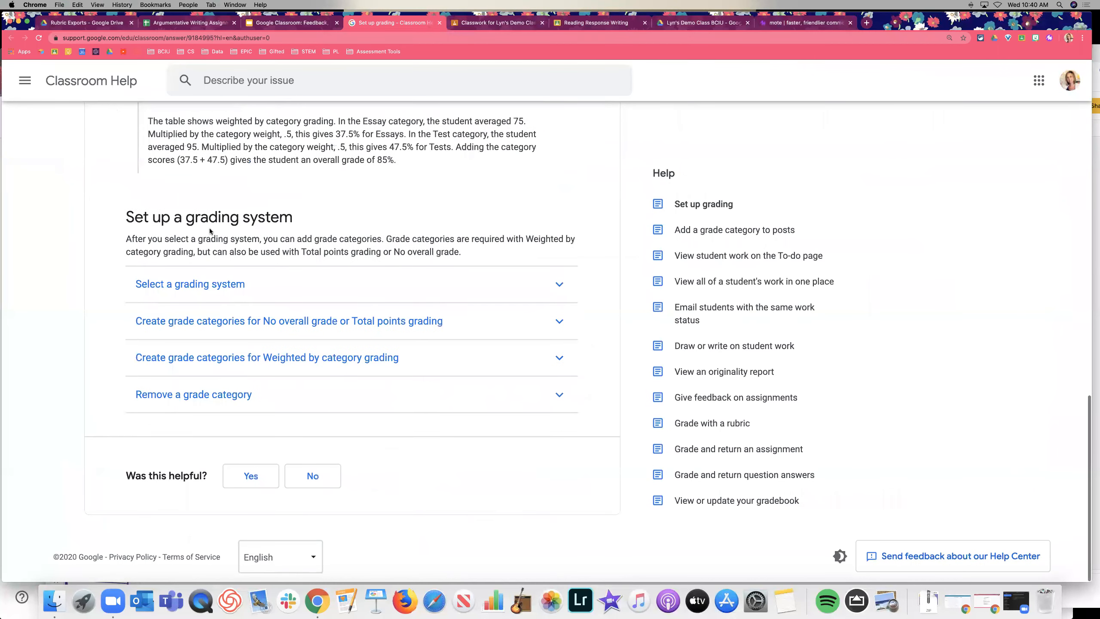
left_click(181, 282)
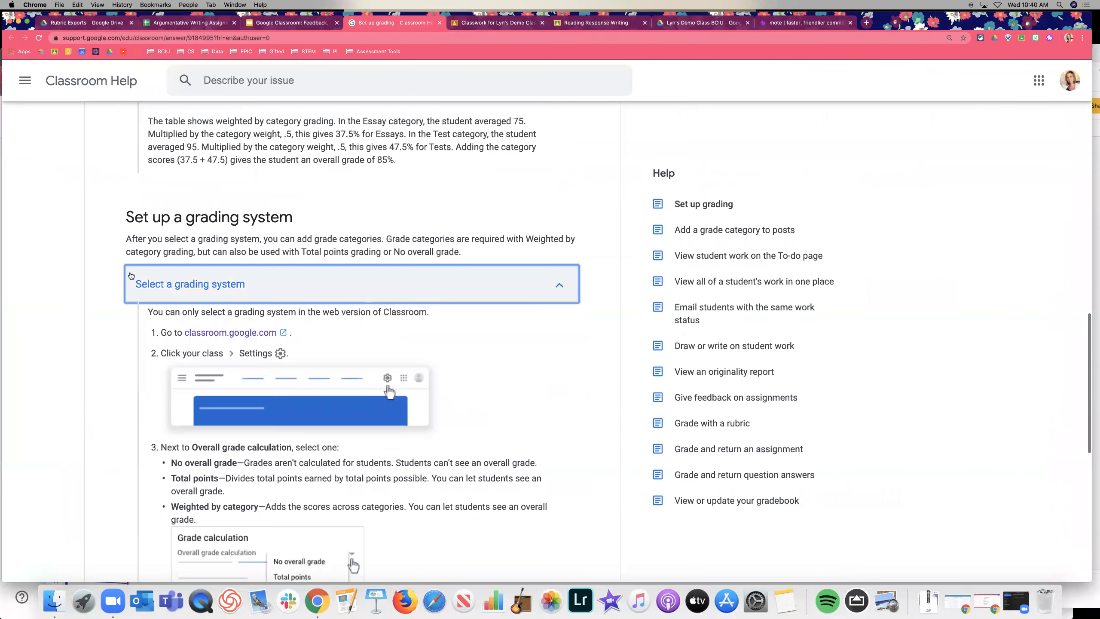
scroll(204, 230, "down", 12)
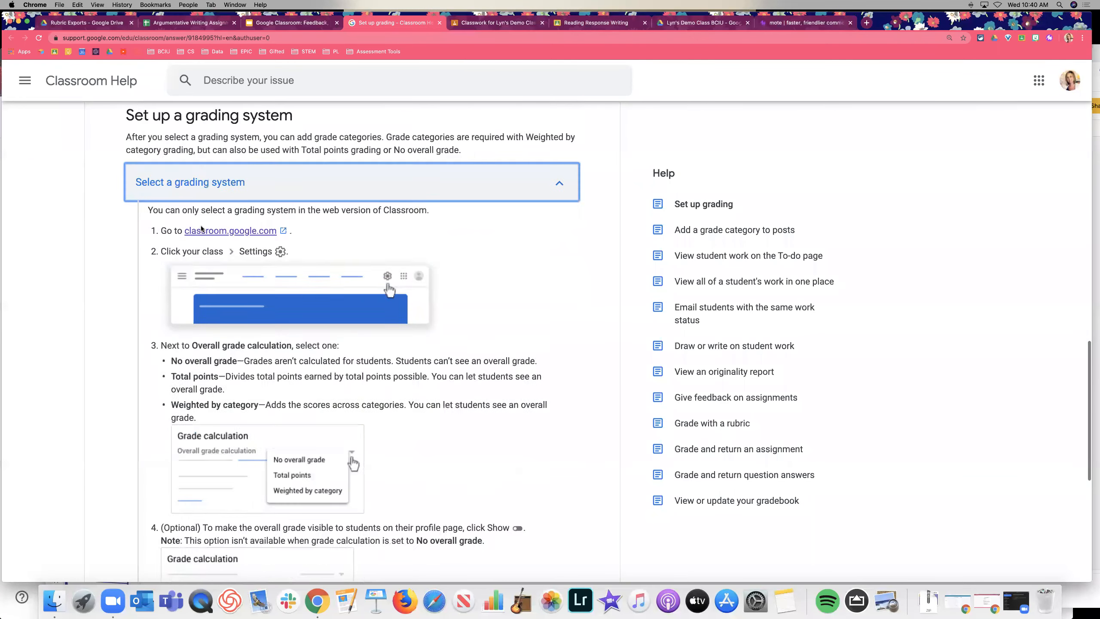
scroll(201, 254, "down", 3)
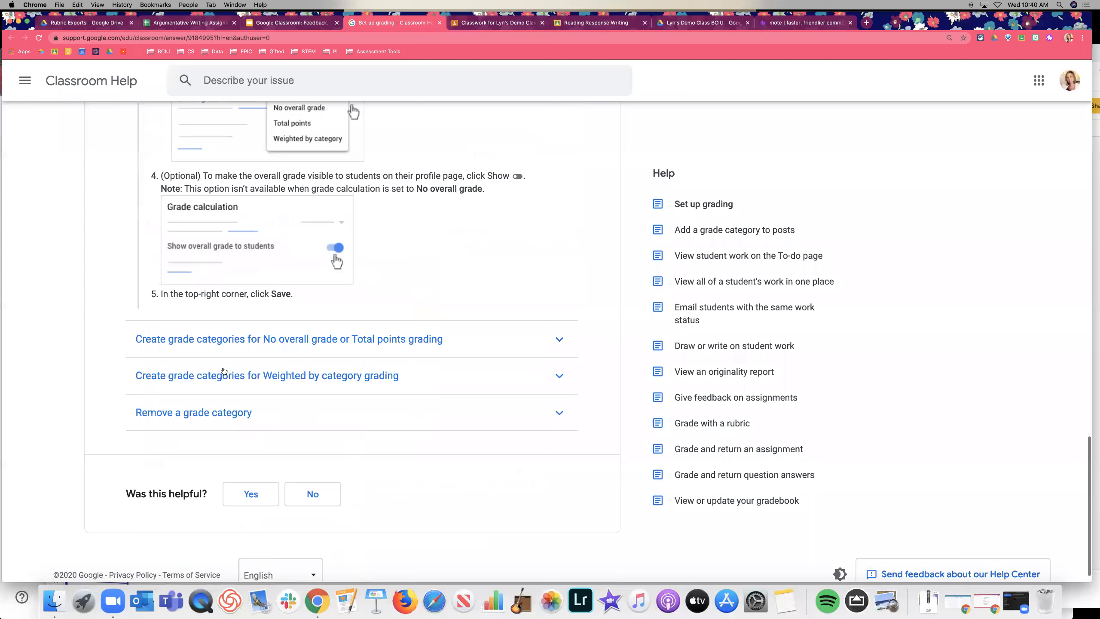
left_click(214, 411)
scroll(215, 390, "down", 2)
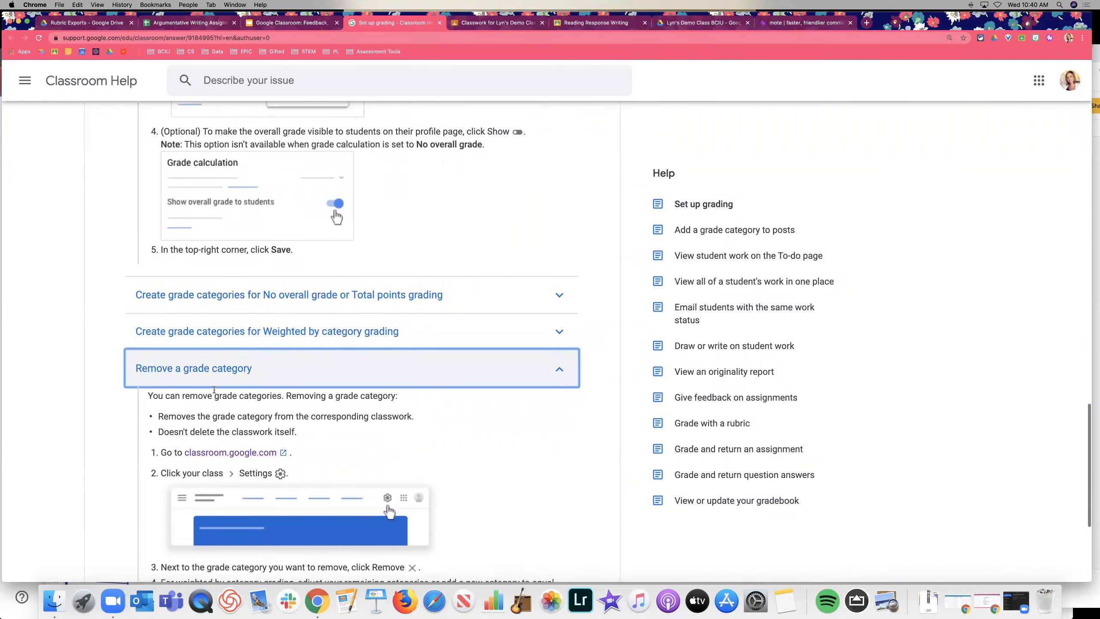
scroll(216, 390, "up", 3)
left_click(215, 390)
scroll(215, 390, "up", 5)
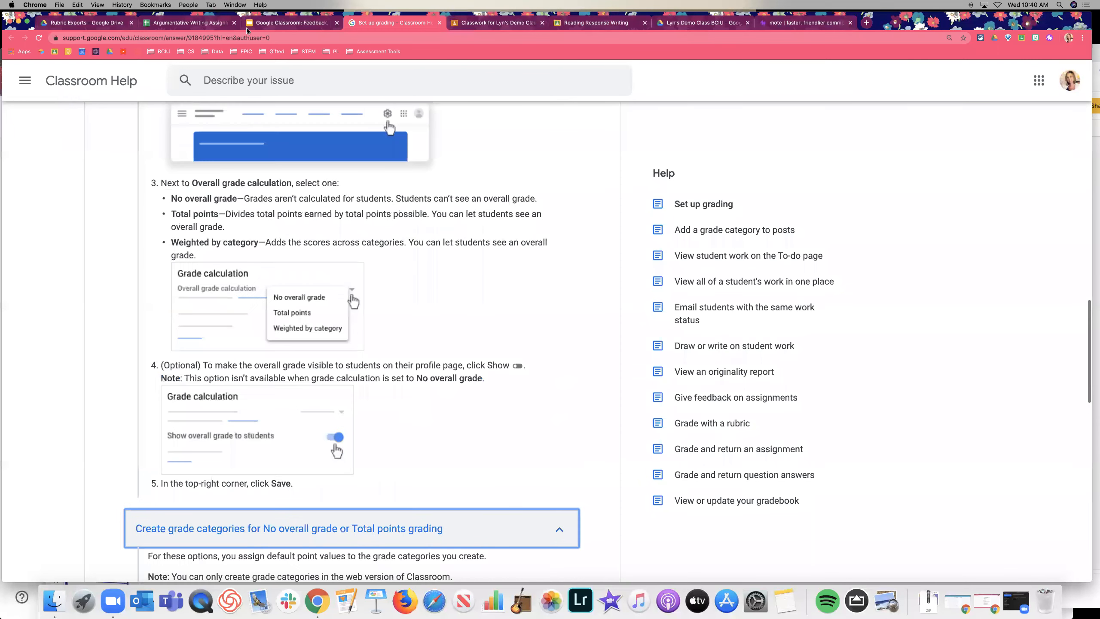
- Return to the slide deck and present the Set Up Grading, Export Grades and A Look at Gradebook slides
left_click(268, 22)
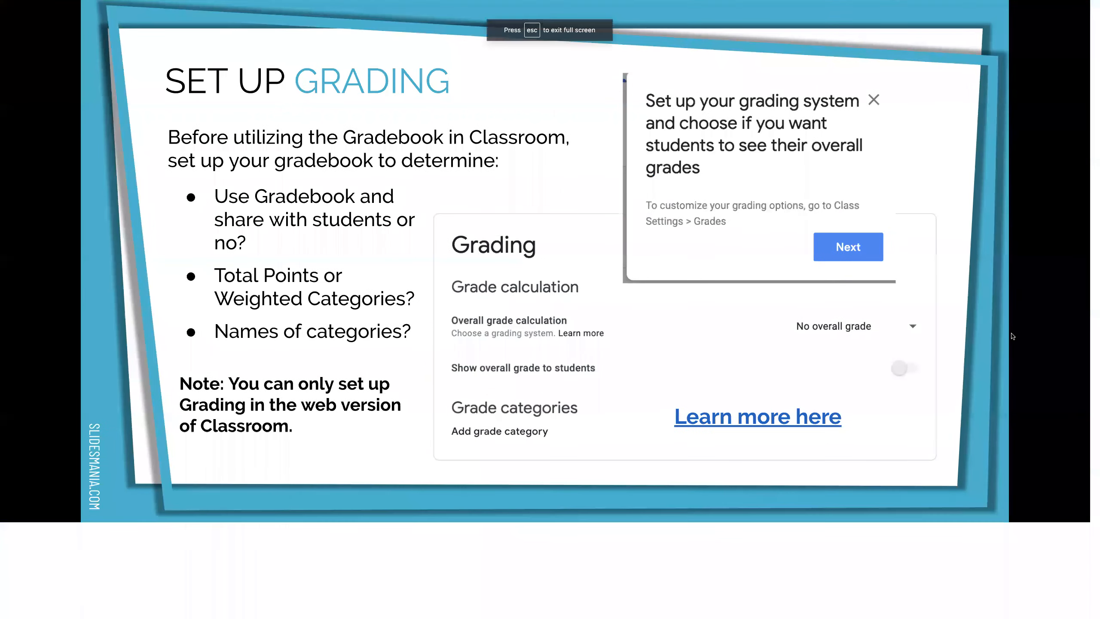
key("Right")
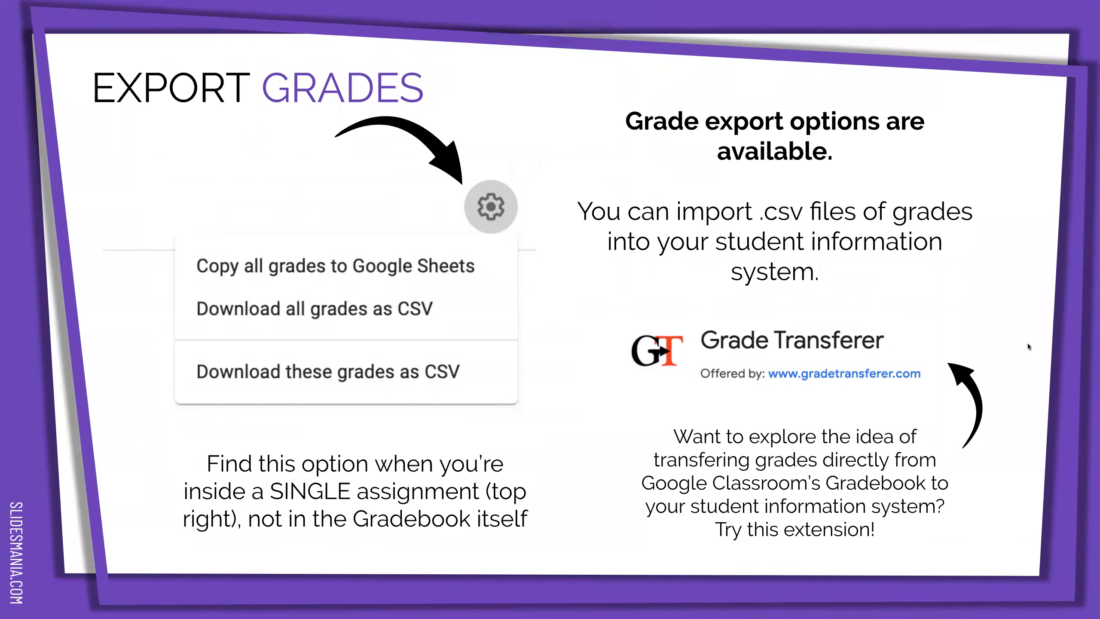
key("Left")
key("Right")
key("Right")
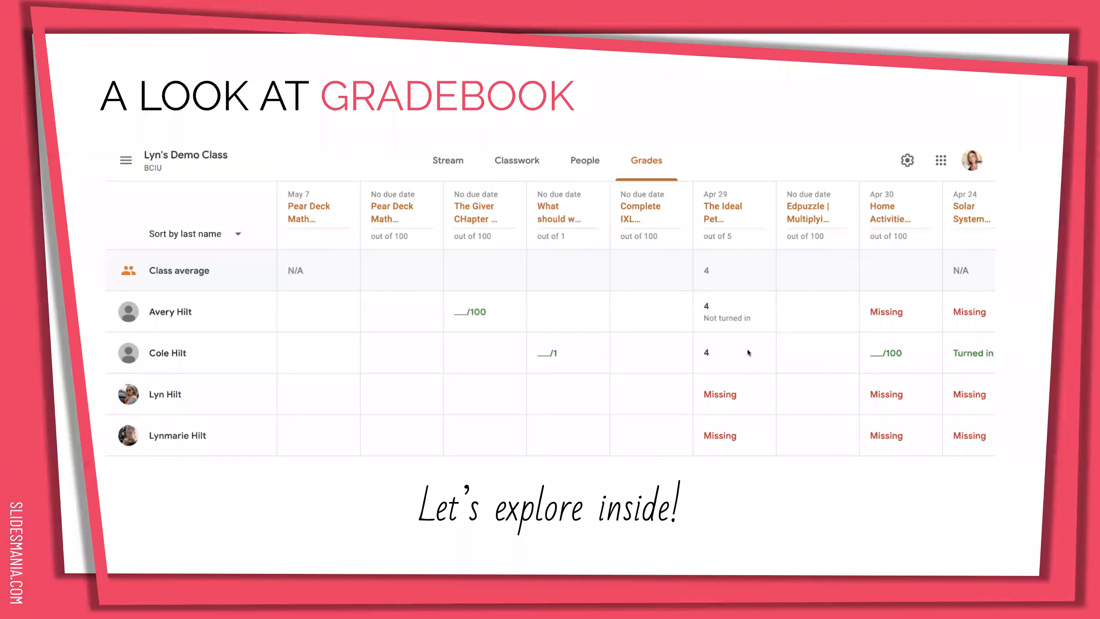
key("Escape")
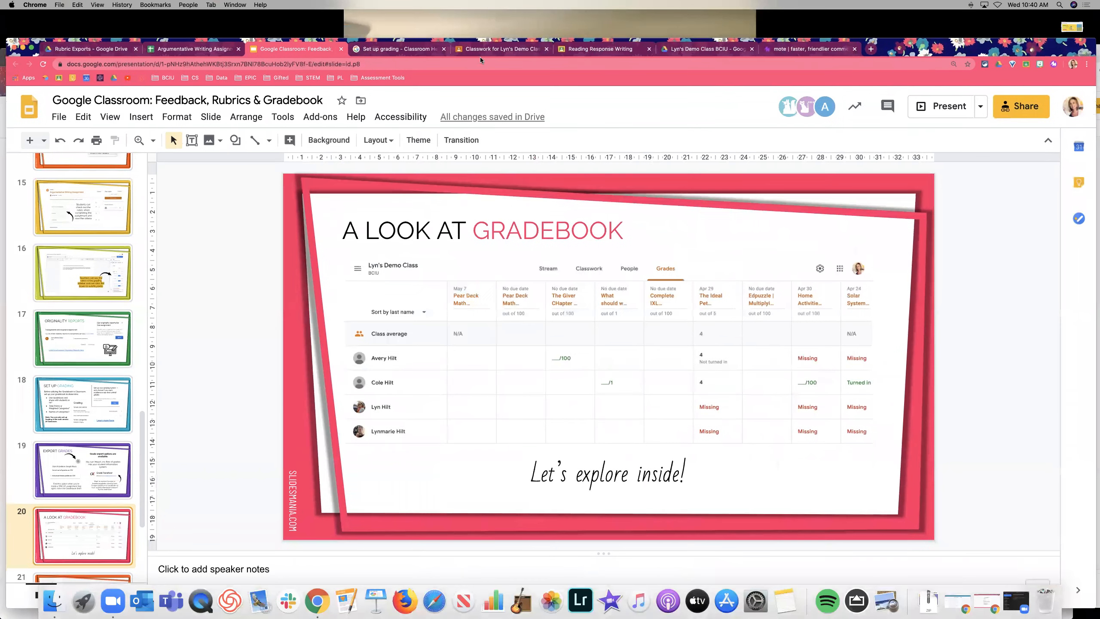
- Switch to the Classroom assignment, close its rubric view and save the Narrative Writing Essay as a draft
left_click(468, 52)
left_click(282, 119)
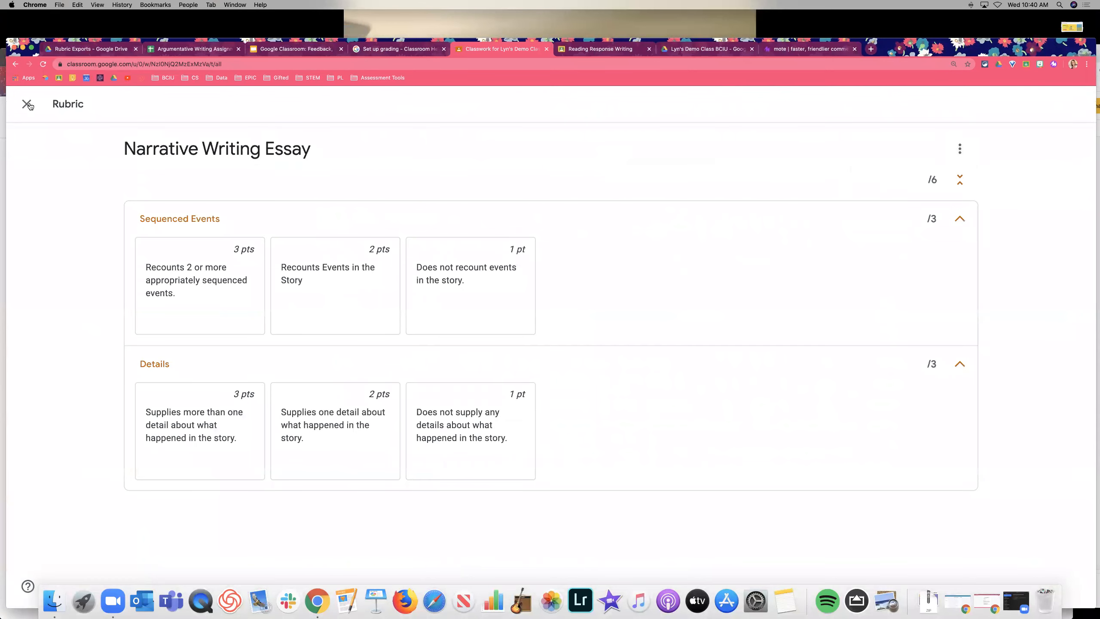
key("Escape")
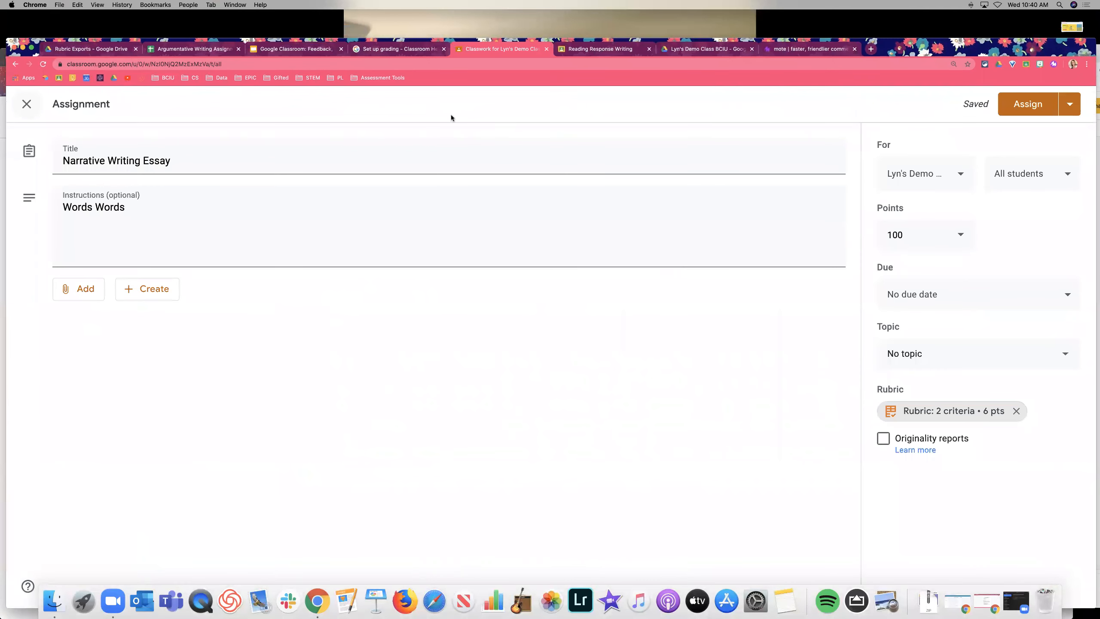
left_click(1059, 109)
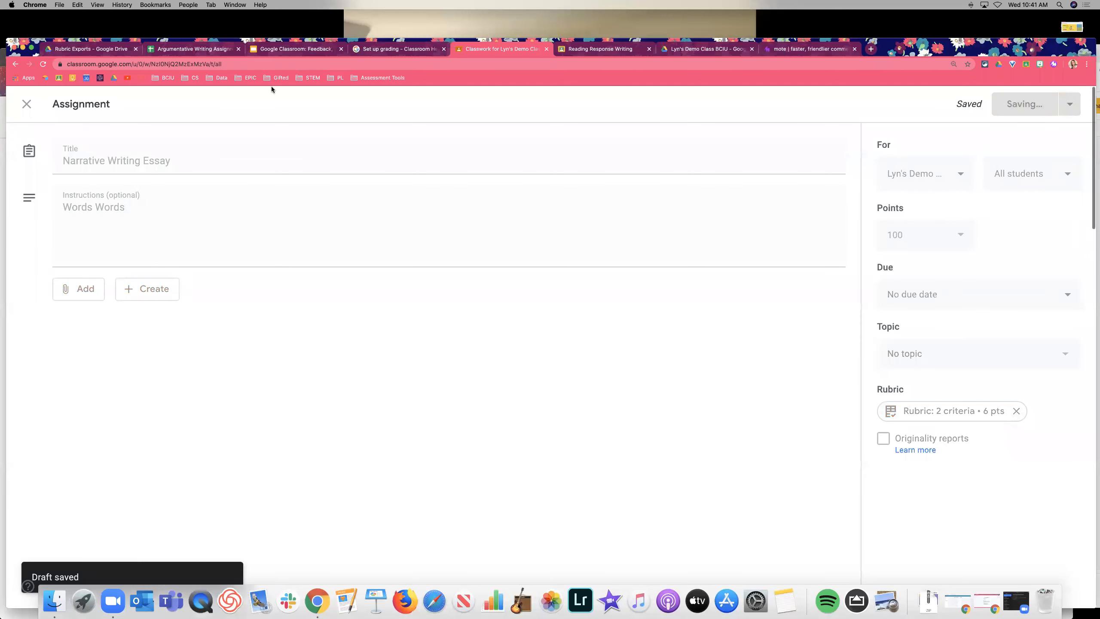
- Open the class gradebook and view its assignment columns and the student sorting options
left_click(647, 106)
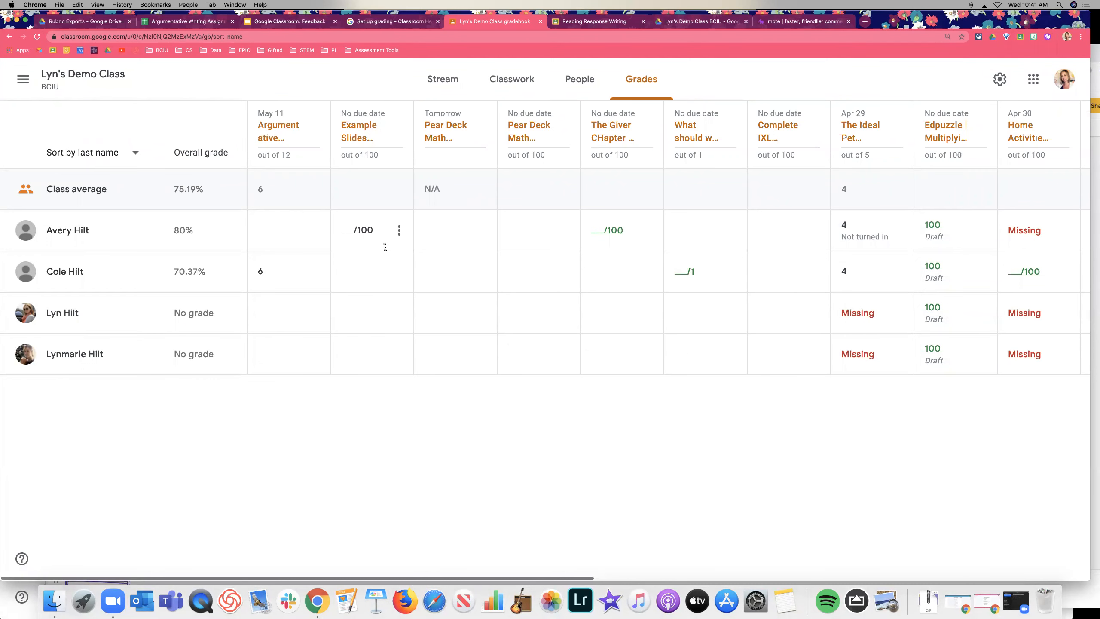
scroll(385, 247, "right", 1)
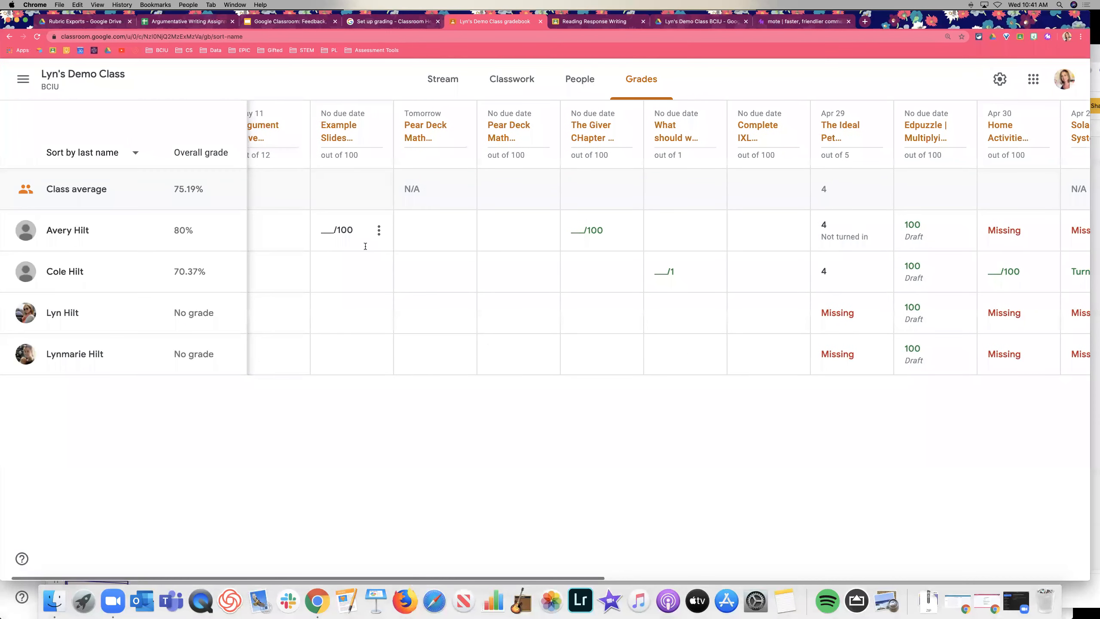
left_click(120, 150)
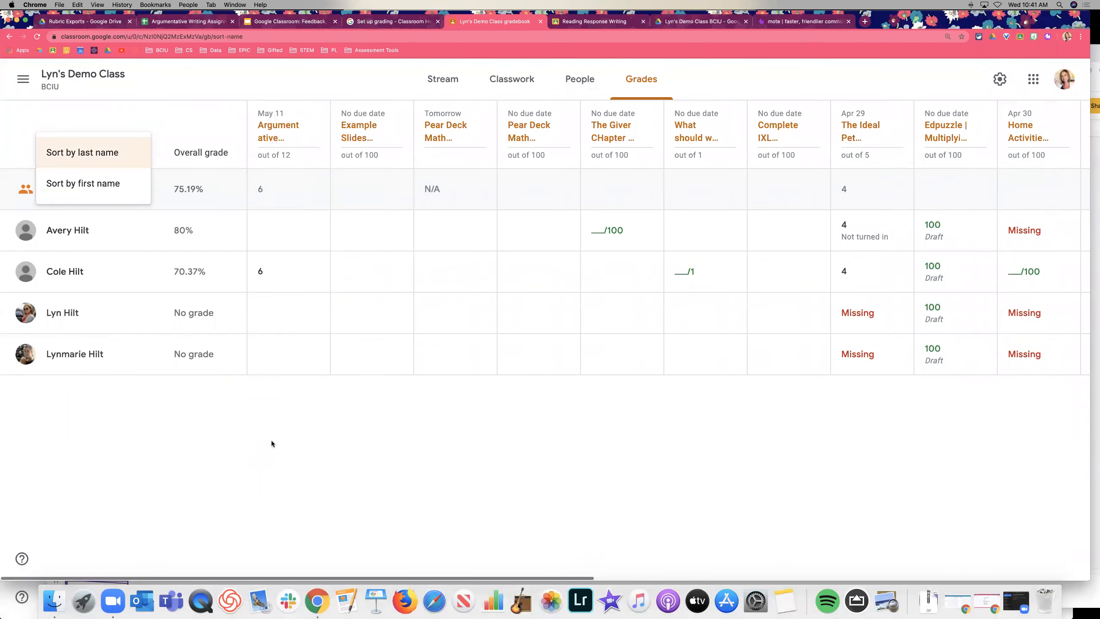
left_click(273, 445)
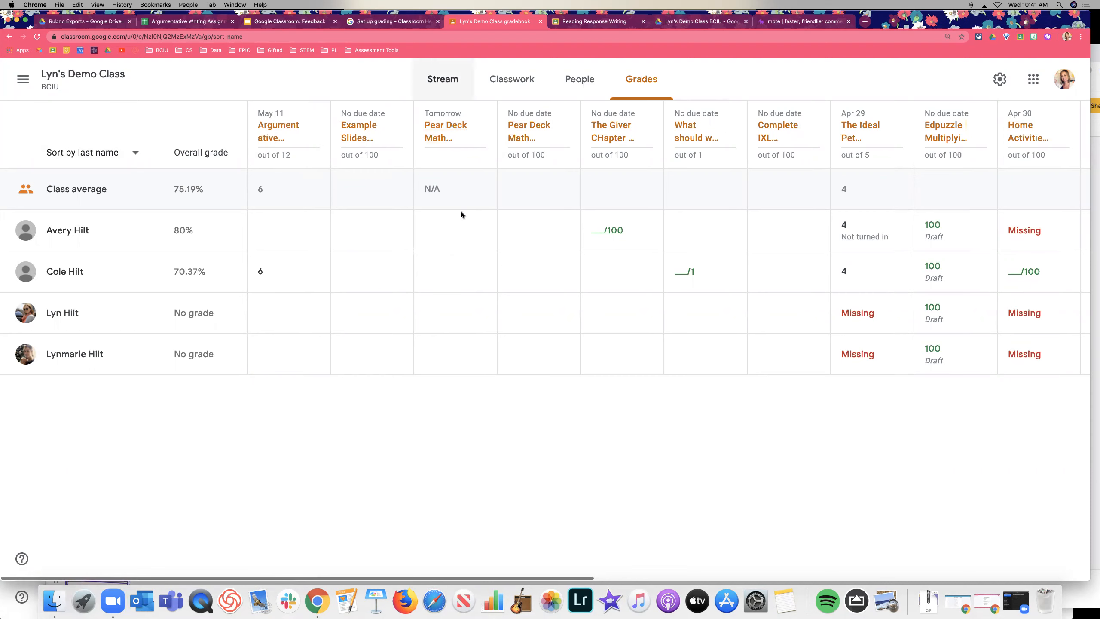
- Return the first listed student's unsubmitted work for the Pear Deck Math assignment due tomorrow
left_click(428, 235)
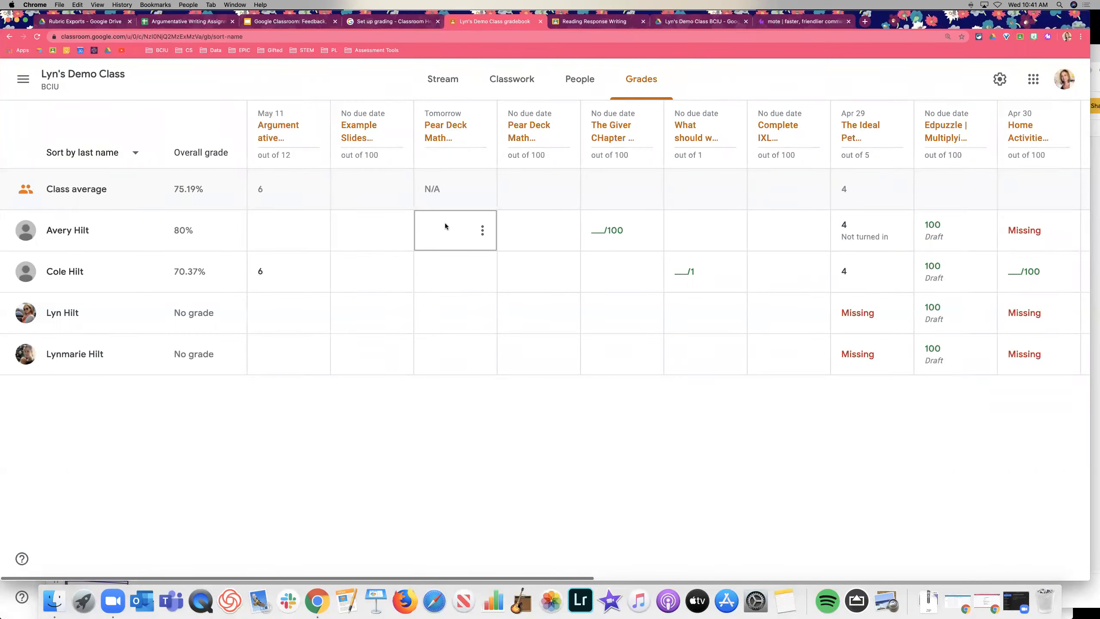
left_click(484, 242)
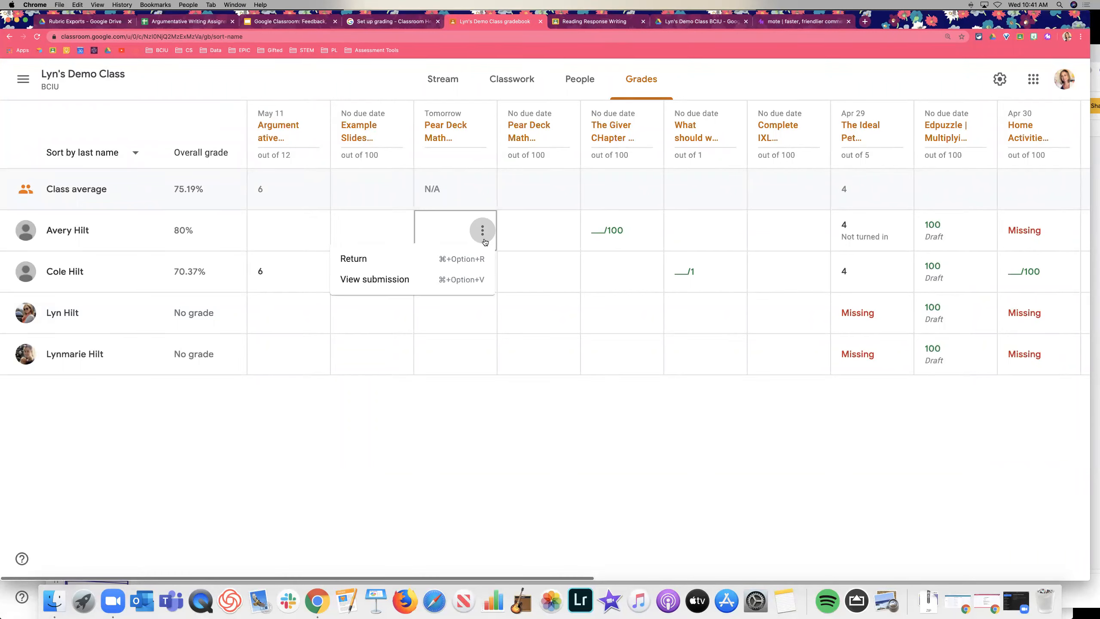
left_click(426, 260)
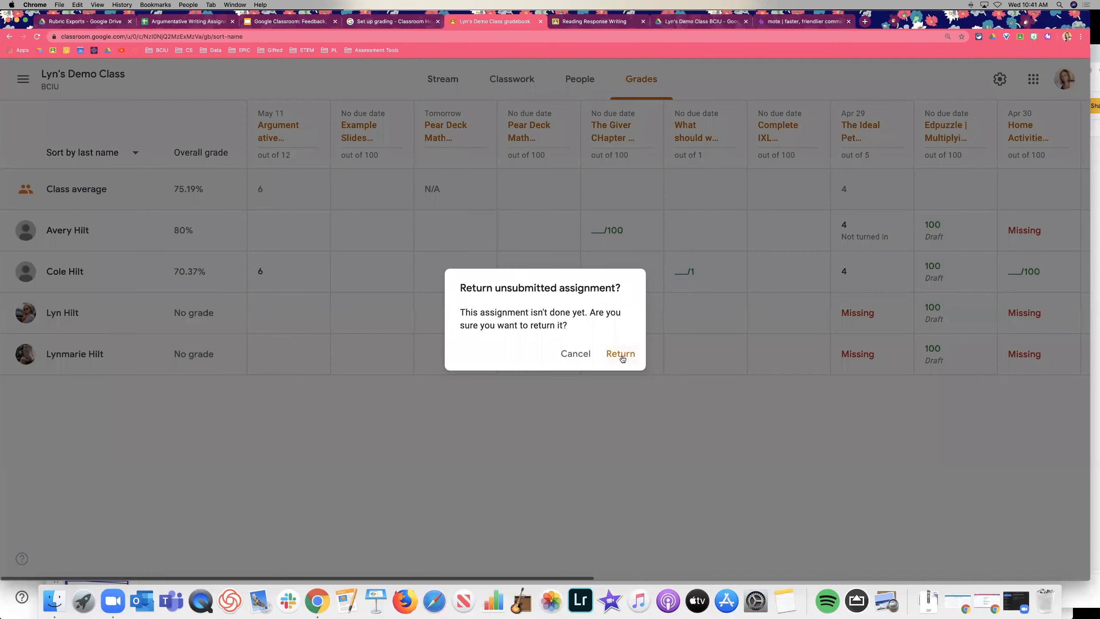
left_click(621, 354)
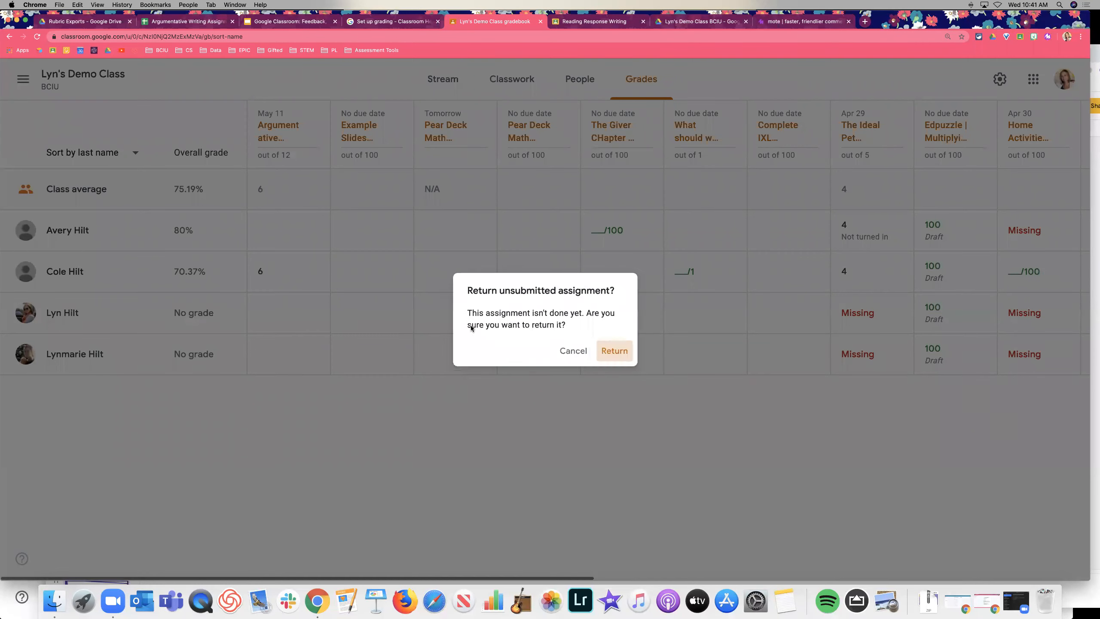
left_click(655, 381)
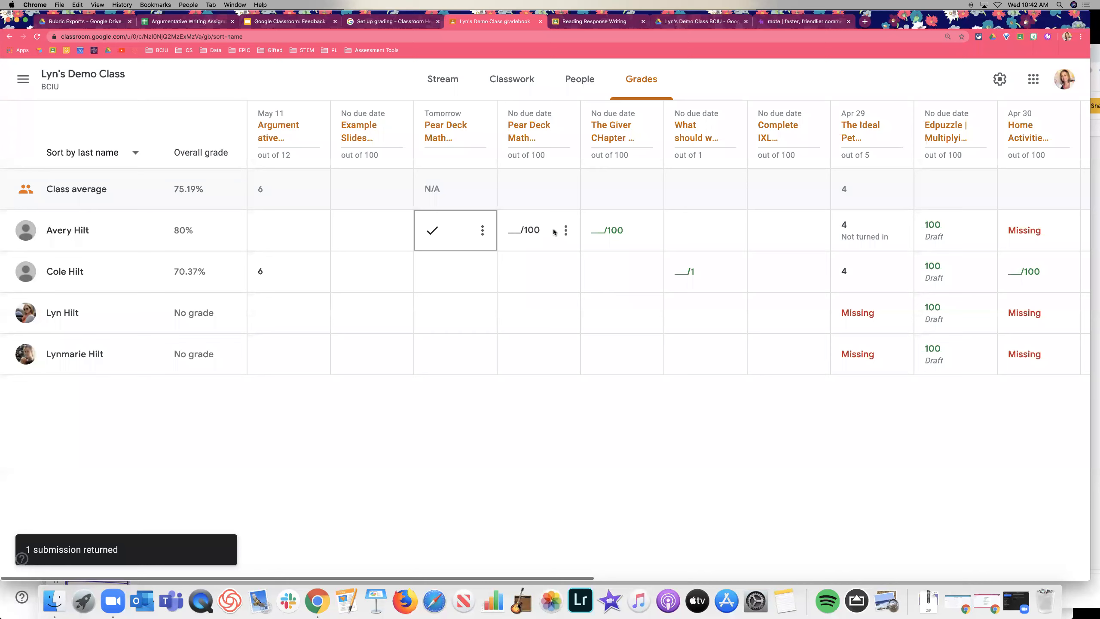
- Enter a grade of 100 for all four students on the Pear Deck Math activity that has no due date
left_click(566, 230)
left_click(526, 444)
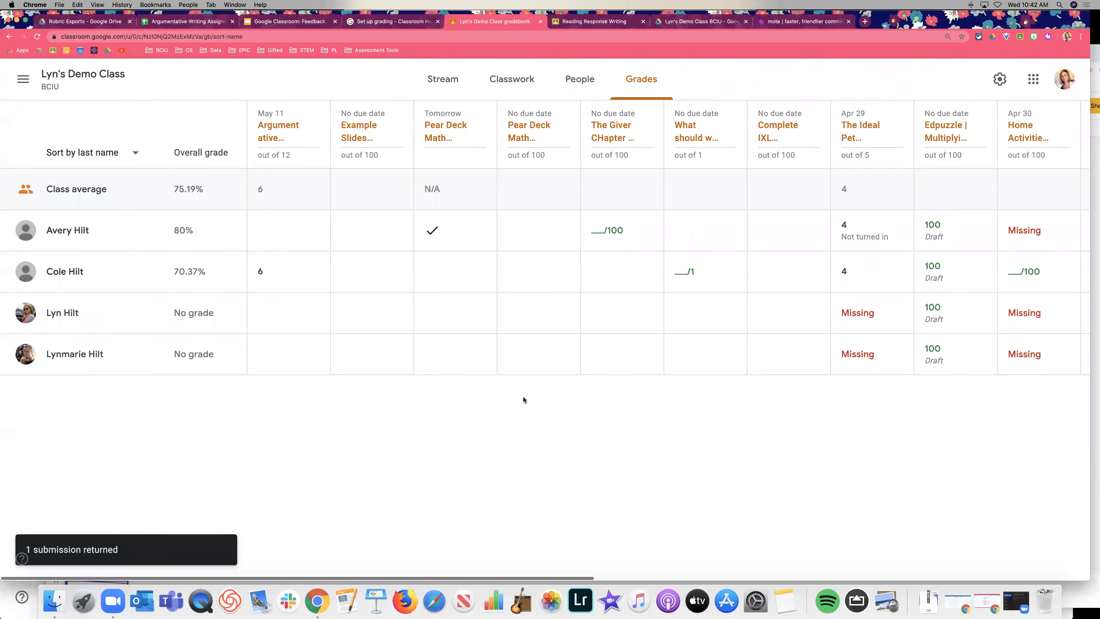
left_click(523, 229)
type("100")
key("Return")
type("100")
key("Return")
type("100")
key("Return")
type("100")
key("Return")
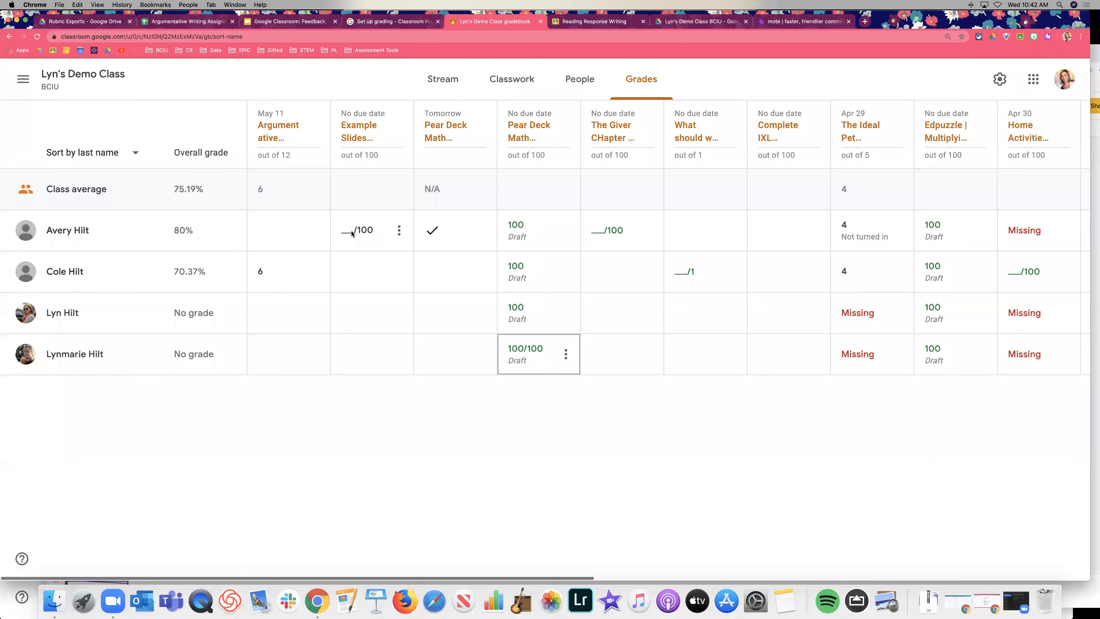
- Enter a grade of 1 for all four students on the Example Slides Assignment
left_click(398, 123)
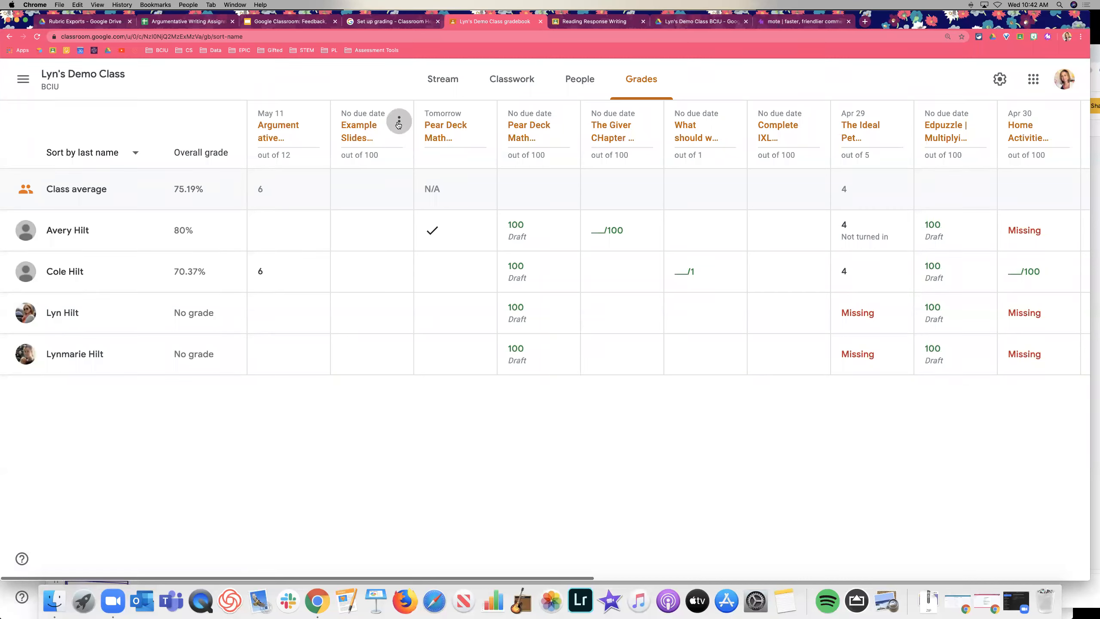
left_click(383, 383)
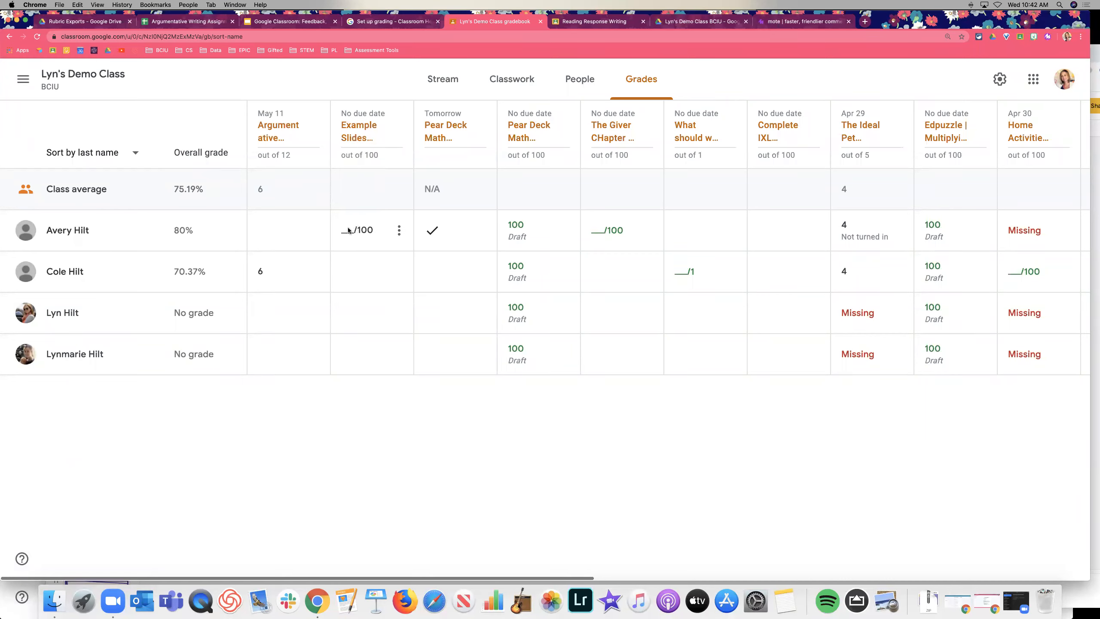
left_click(349, 230)
type("1")
key("Return")
type("1")
key("Return")
type("1")
key("Return")
type("1")
key("Return")
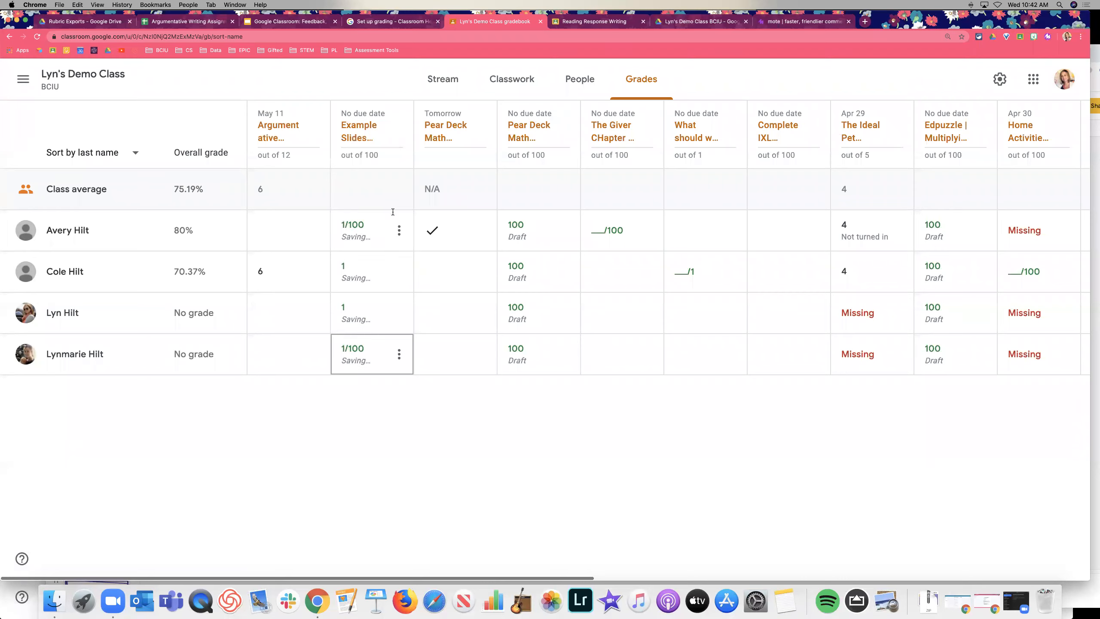
left_click(351, 230)
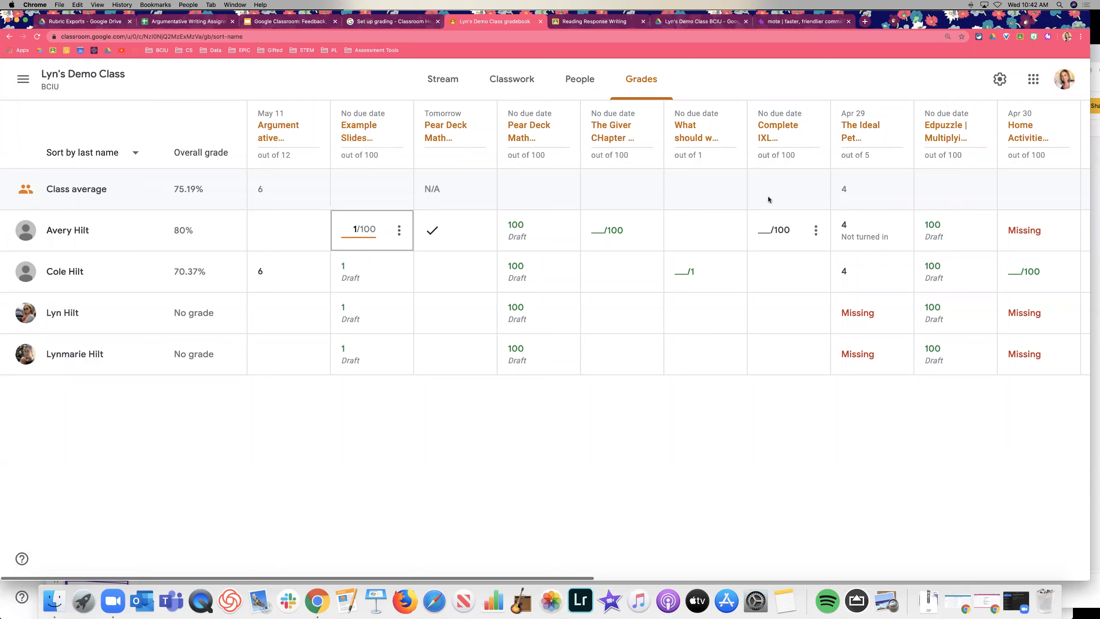
left_click(94, 235)
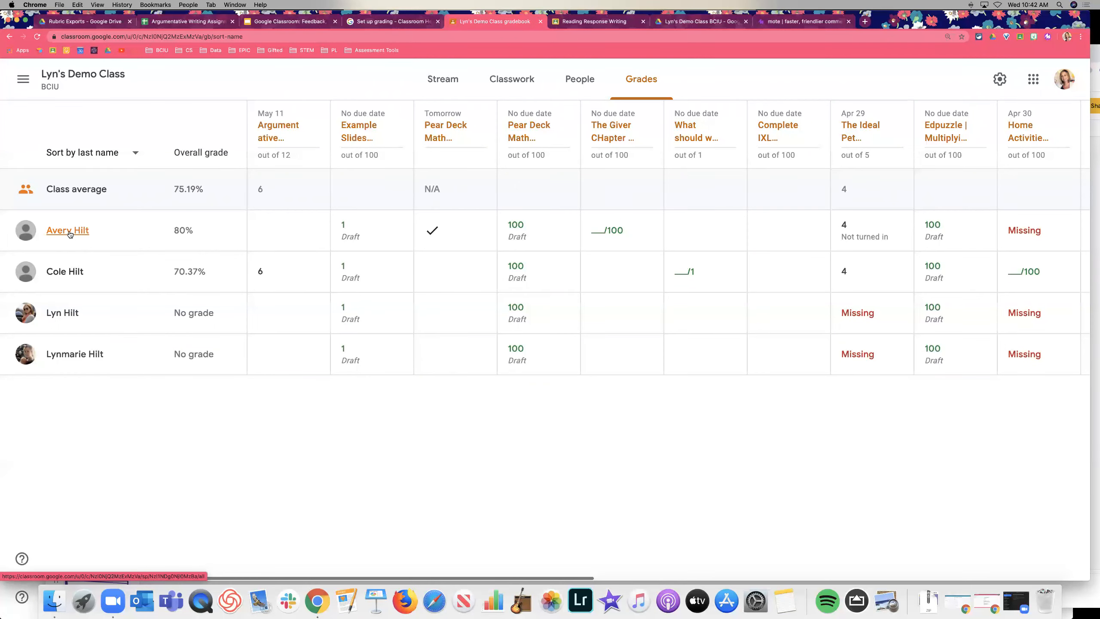
- Open the first listed student's work page and inspect the Pear Deck Math Activity and Pear Deck Math Assignment entries
left_click(69, 233)
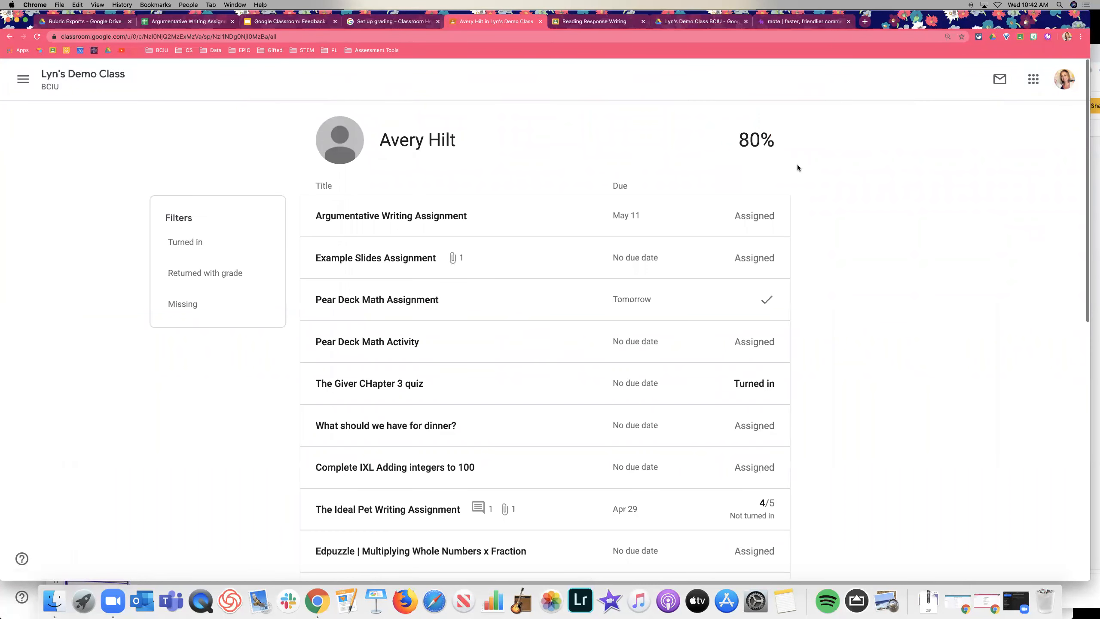
scroll(736, 238, "down", 7)
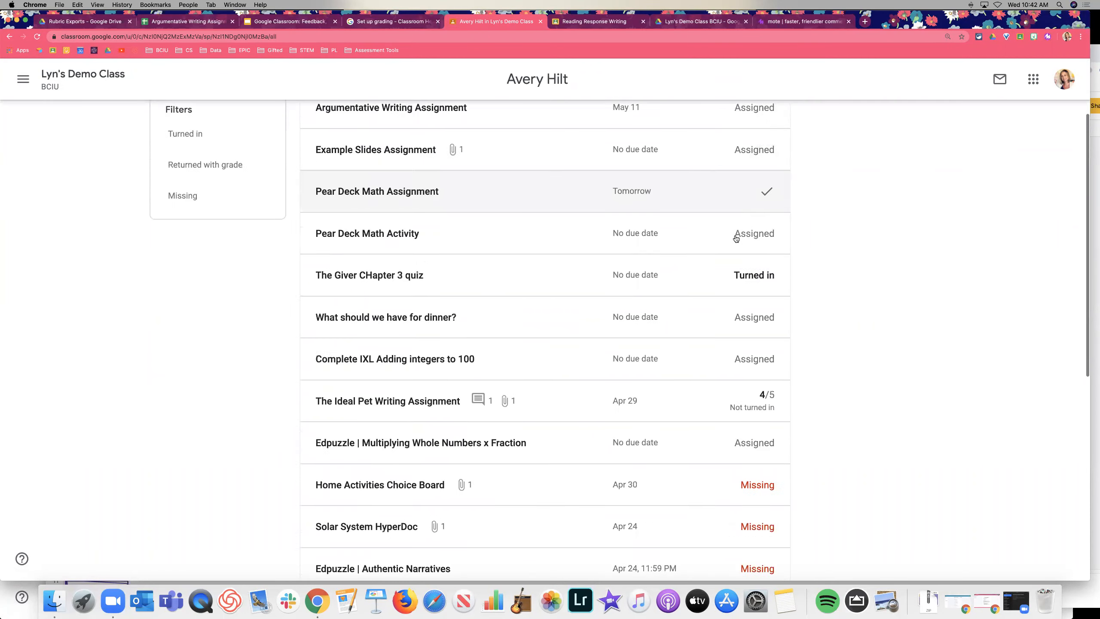
scroll(736, 238, "down", 4)
scroll(736, 238, "up", 11)
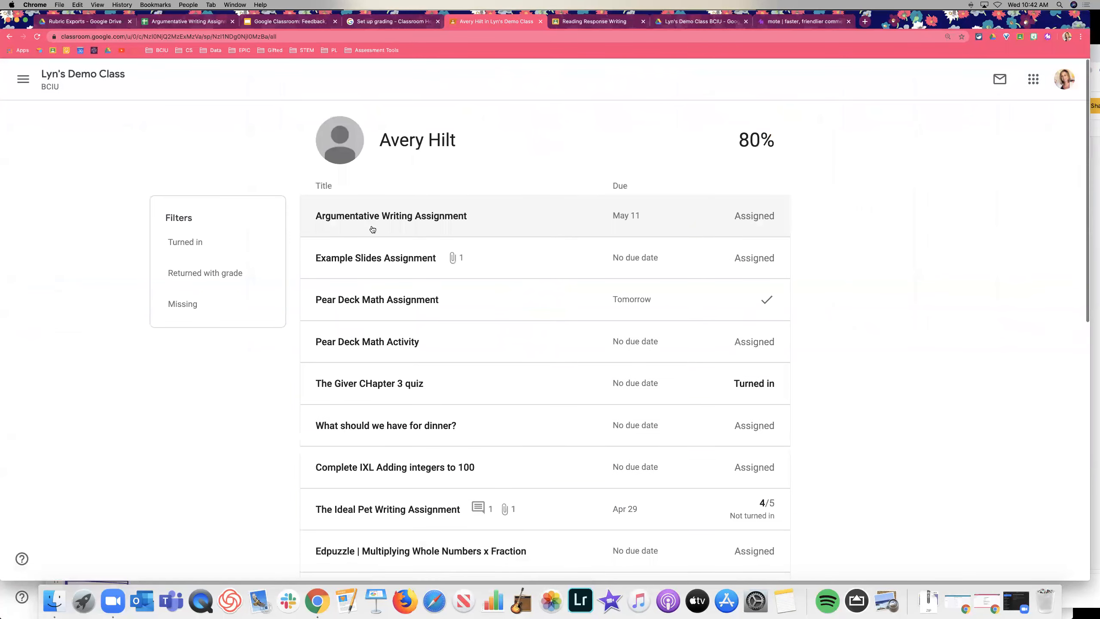
left_click(376, 342)
scroll(412, 320, "down", 2)
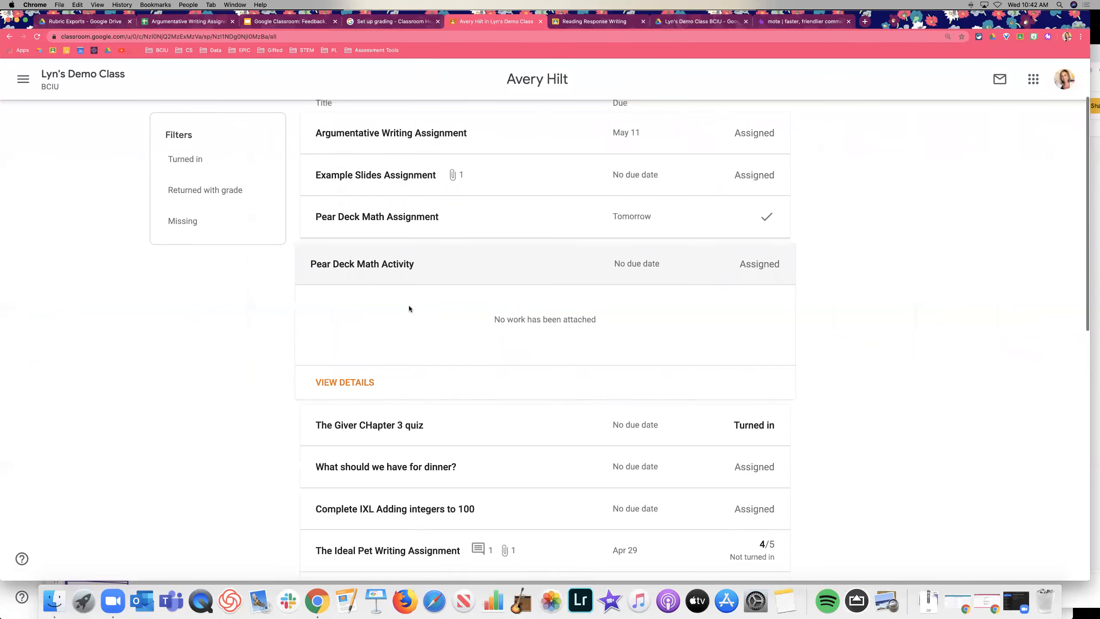
left_click(369, 212)
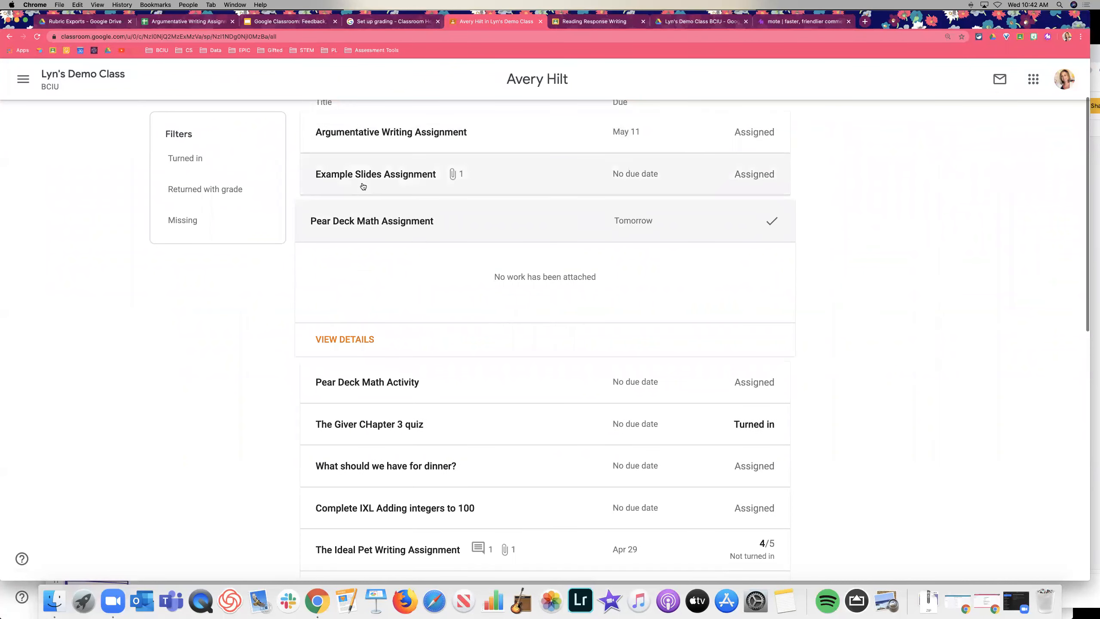
- View the student's Example Slides Assignment details and the student work overview for the whole class
left_click(372, 176)
left_click(347, 315)
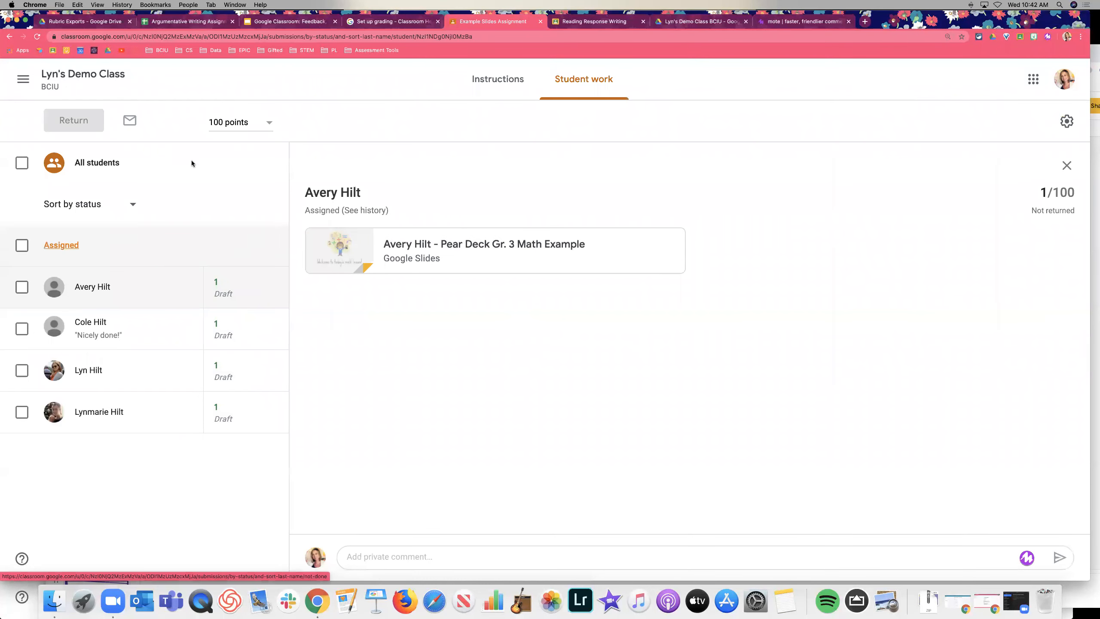
left_click(580, 83)
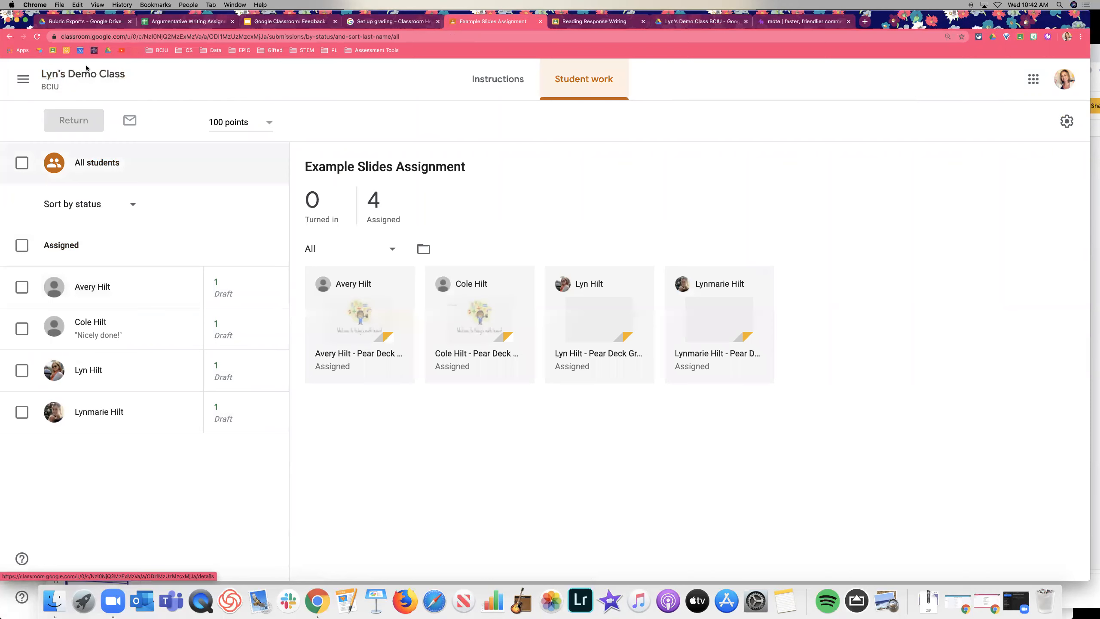
- Return to the class gradebook and review the Grading section of the class settings, closing them without changes
left_click(648, 83)
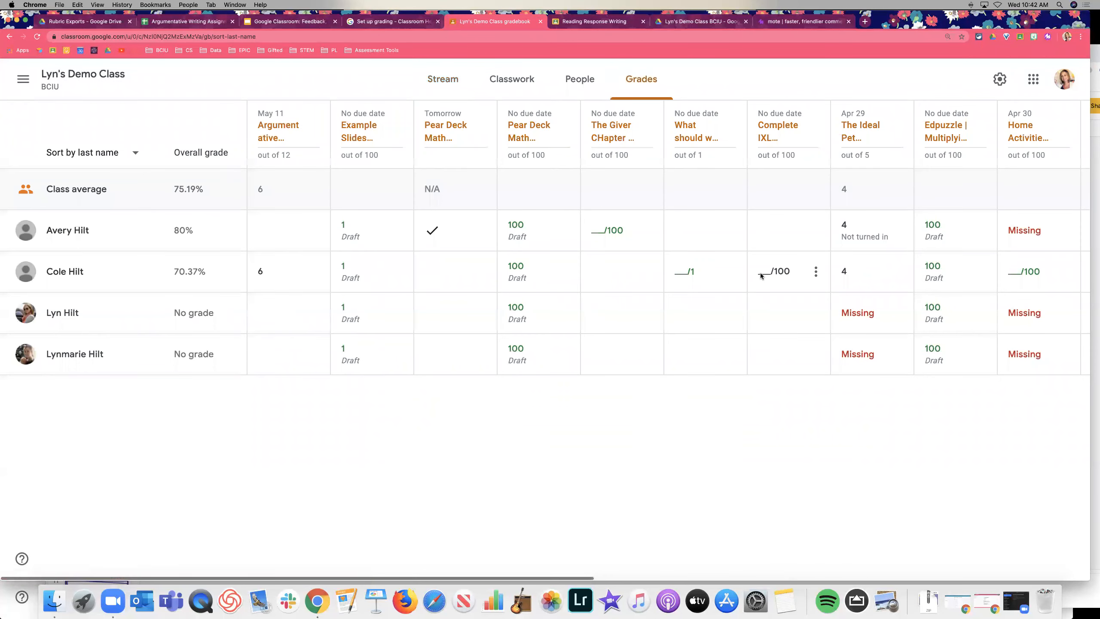
left_click(1000, 79)
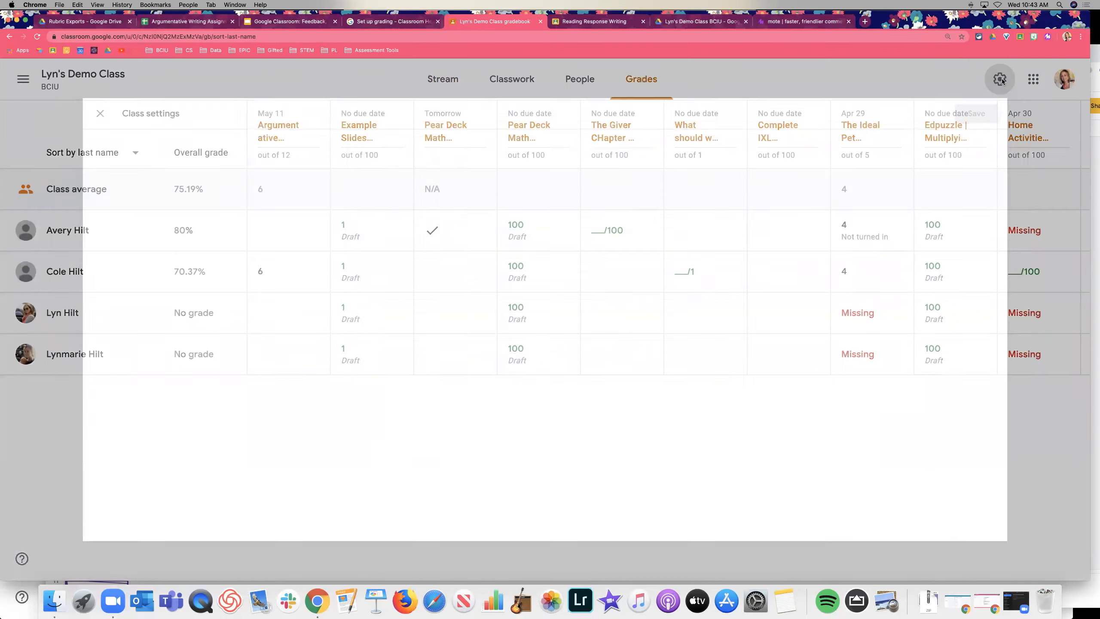
scroll(538, 244, "down", 10)
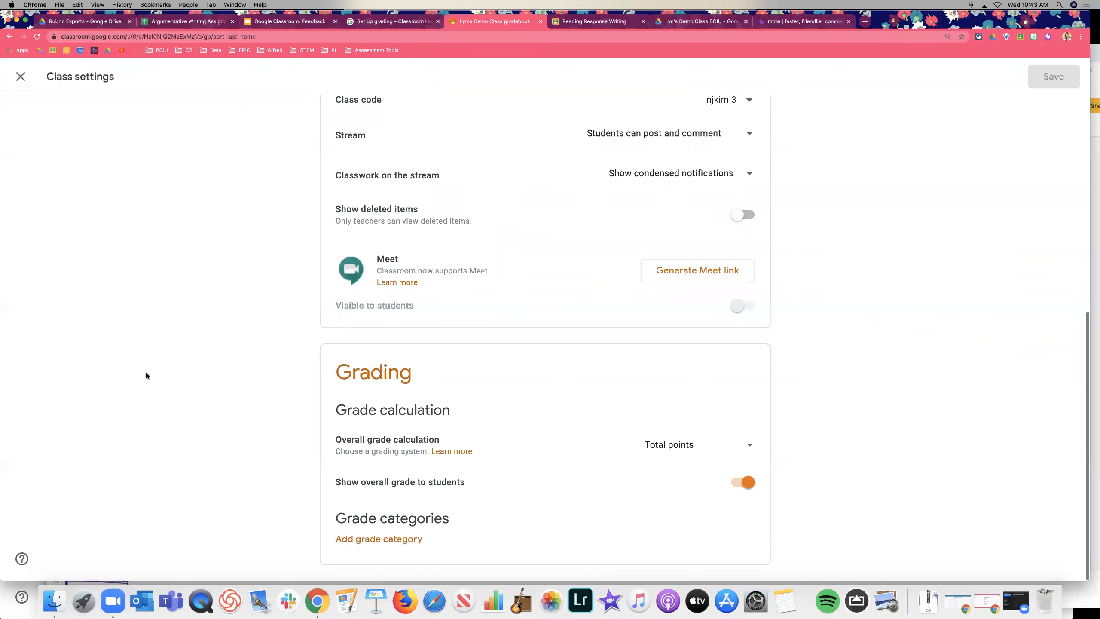
left_click(25, 74)
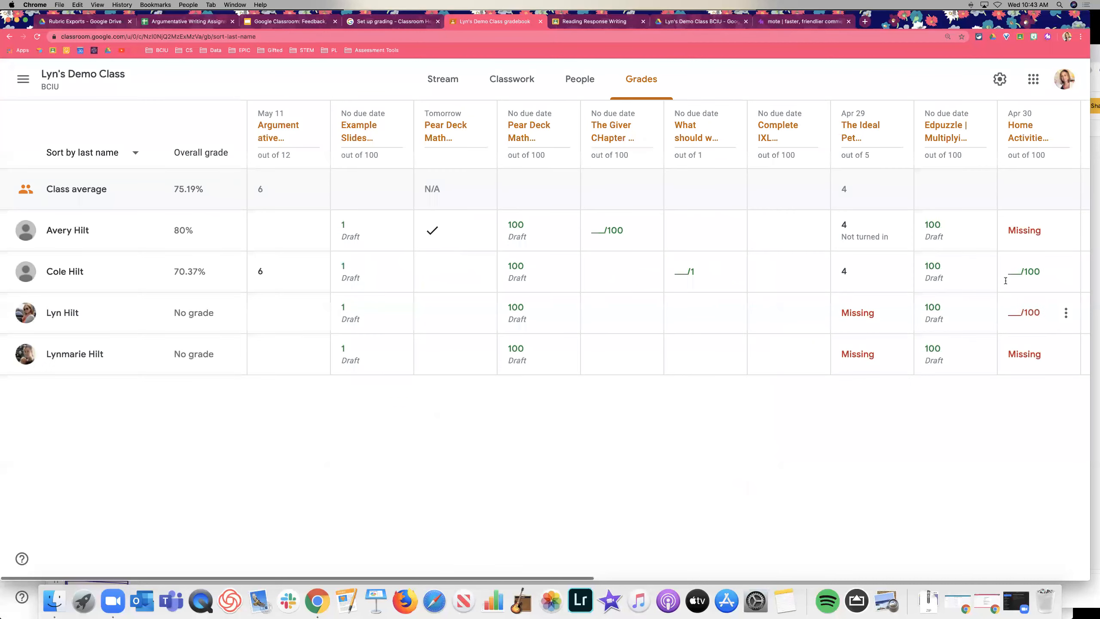
mouse_move(481, 272)
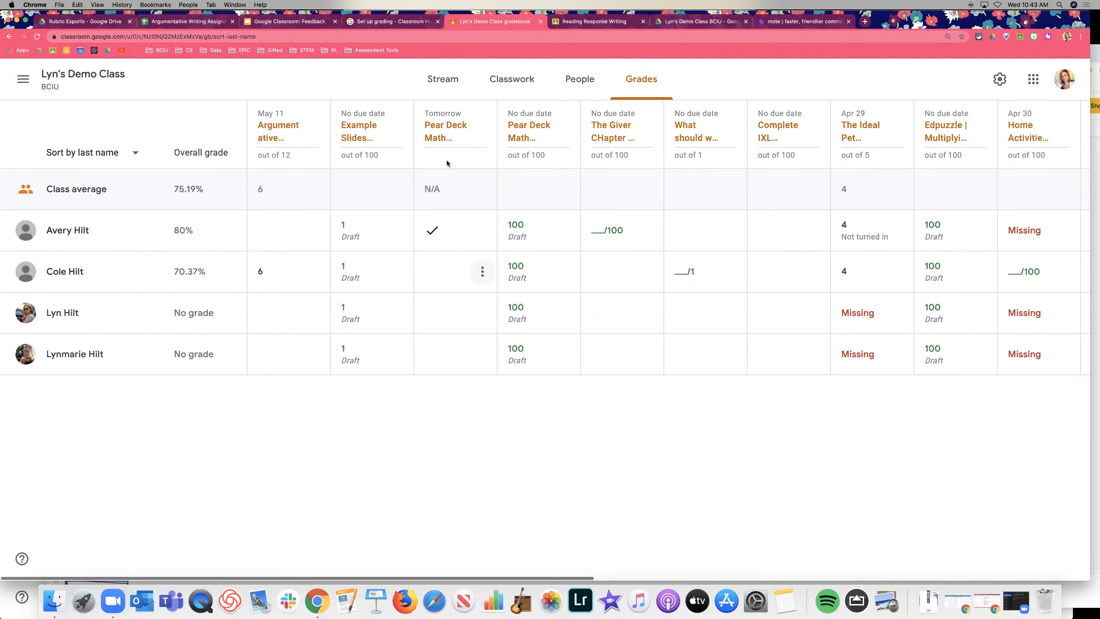
- Switch to the Google Slides deck and start presenting from the Export Grades slide
left_click(317, 21)
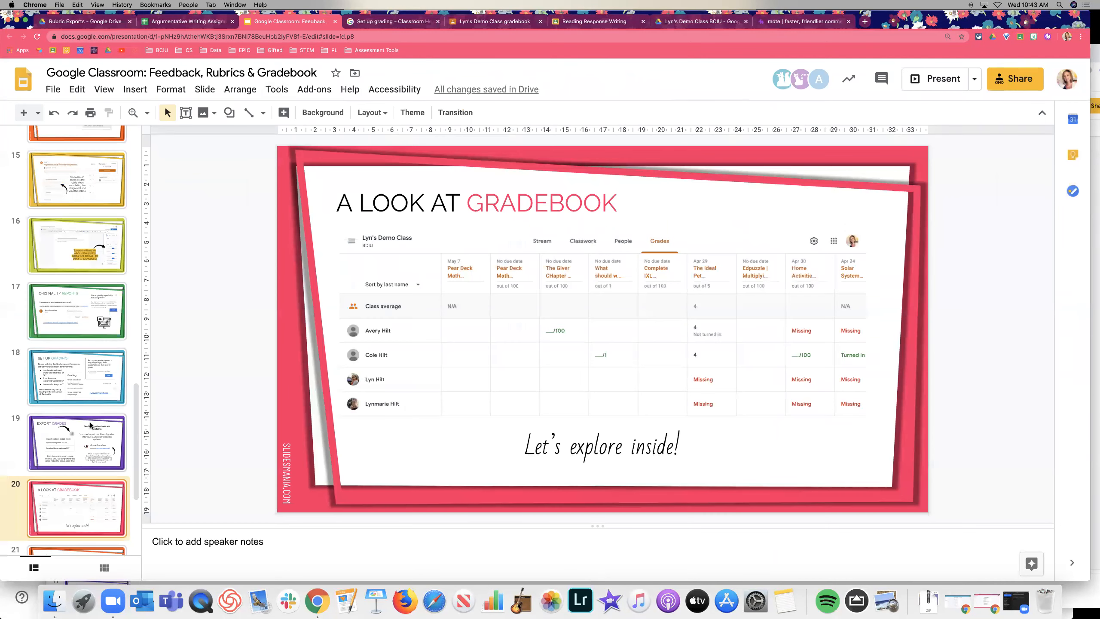
key("Up")
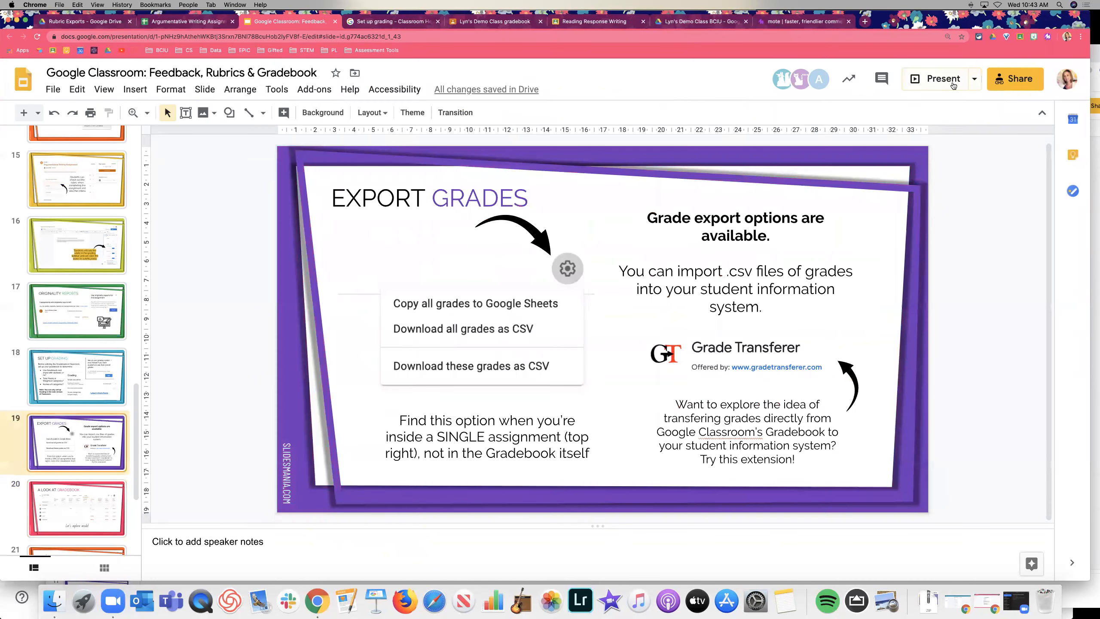
key("super+Return")
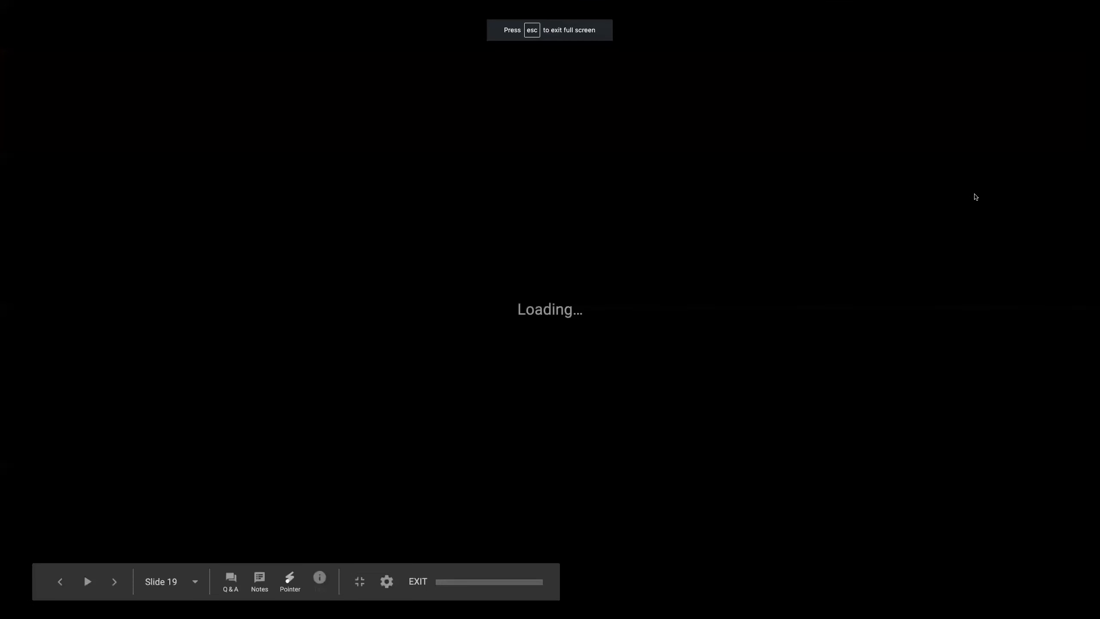